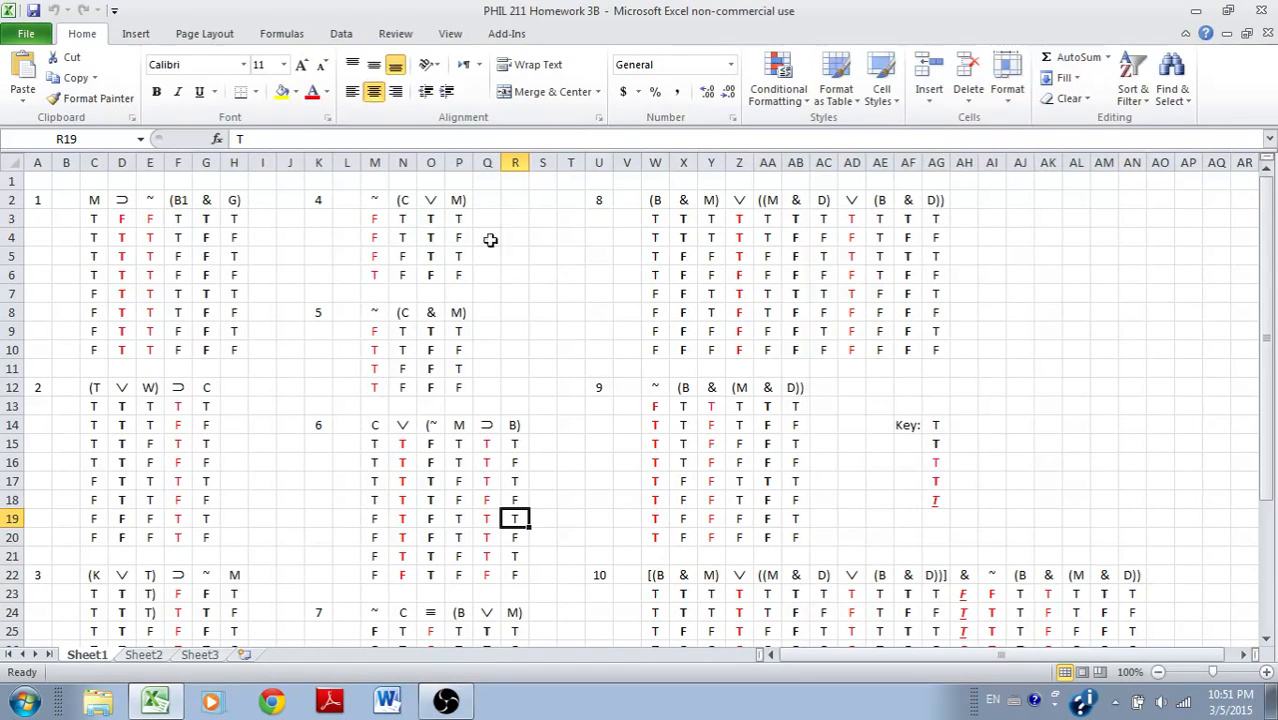
# Examine the connective symbols in the truth tables on Sheet1, including cells D2 and O2
pyautogui.click(123, 202)
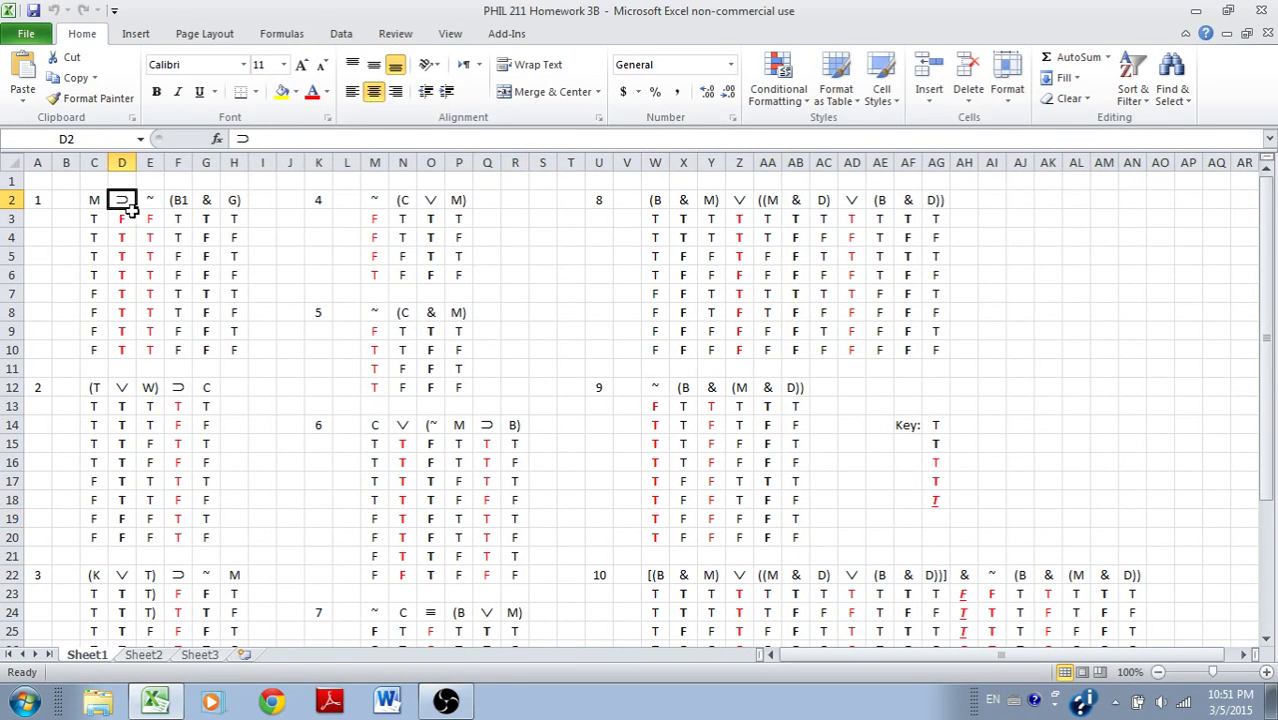
pyautogui.click(430, 202)
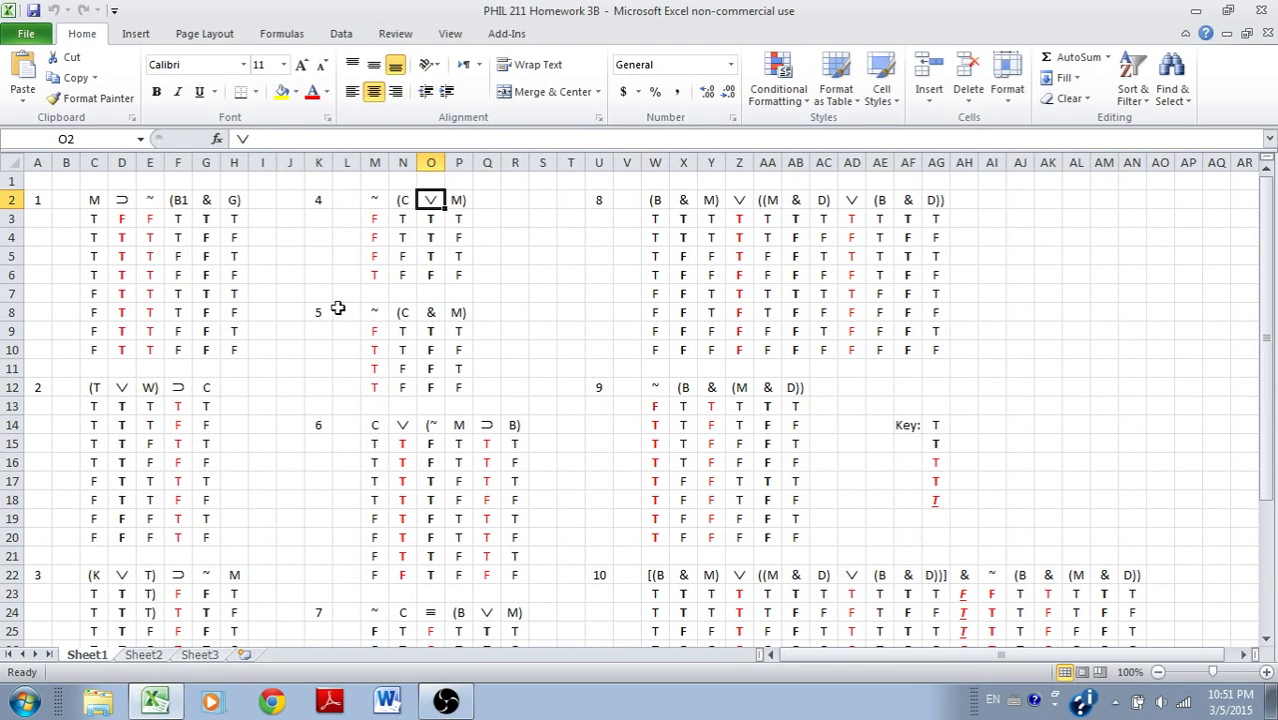
pyautogui.scroll(-4, 345, 312)
pyautogui.scroll(1, 352, 321)
pyautogui.scroll(3, 352, 321)
# Clear the open windows off the desktop, then search for eudcedit and launch the Private Character Editor
pyautogui.click(1268, 10)
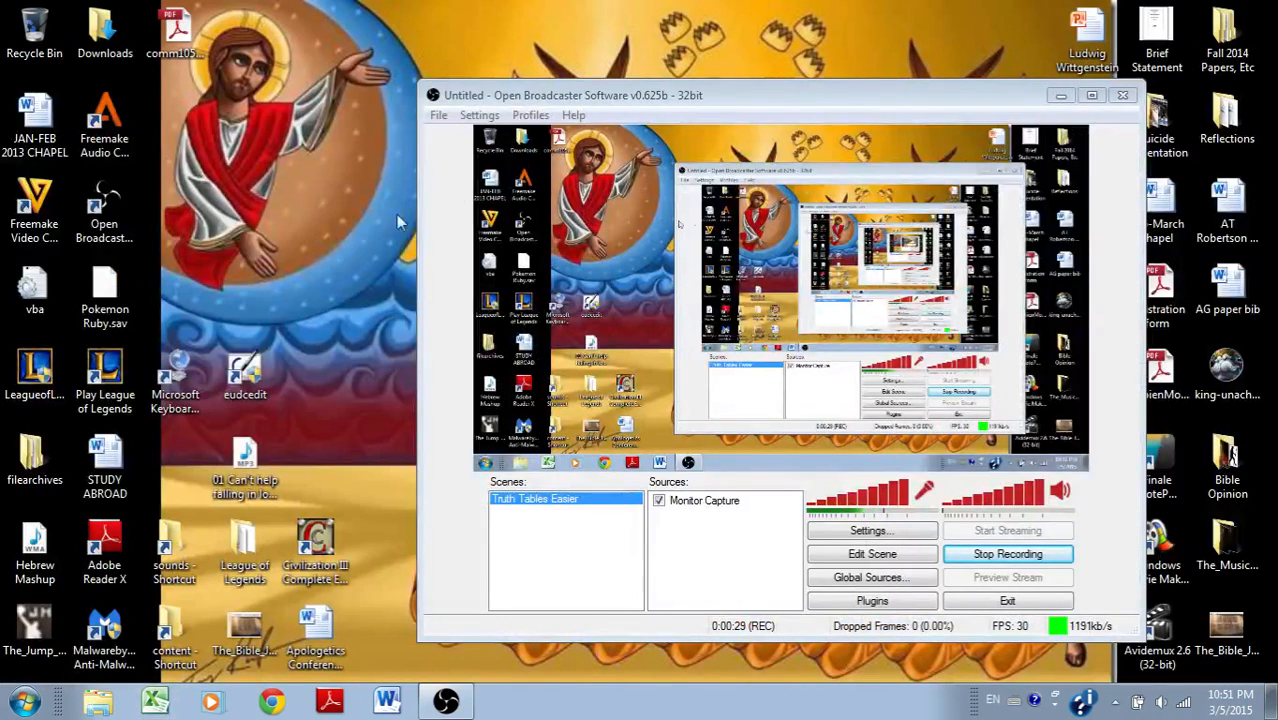
pyautogui.click(1061, 96)
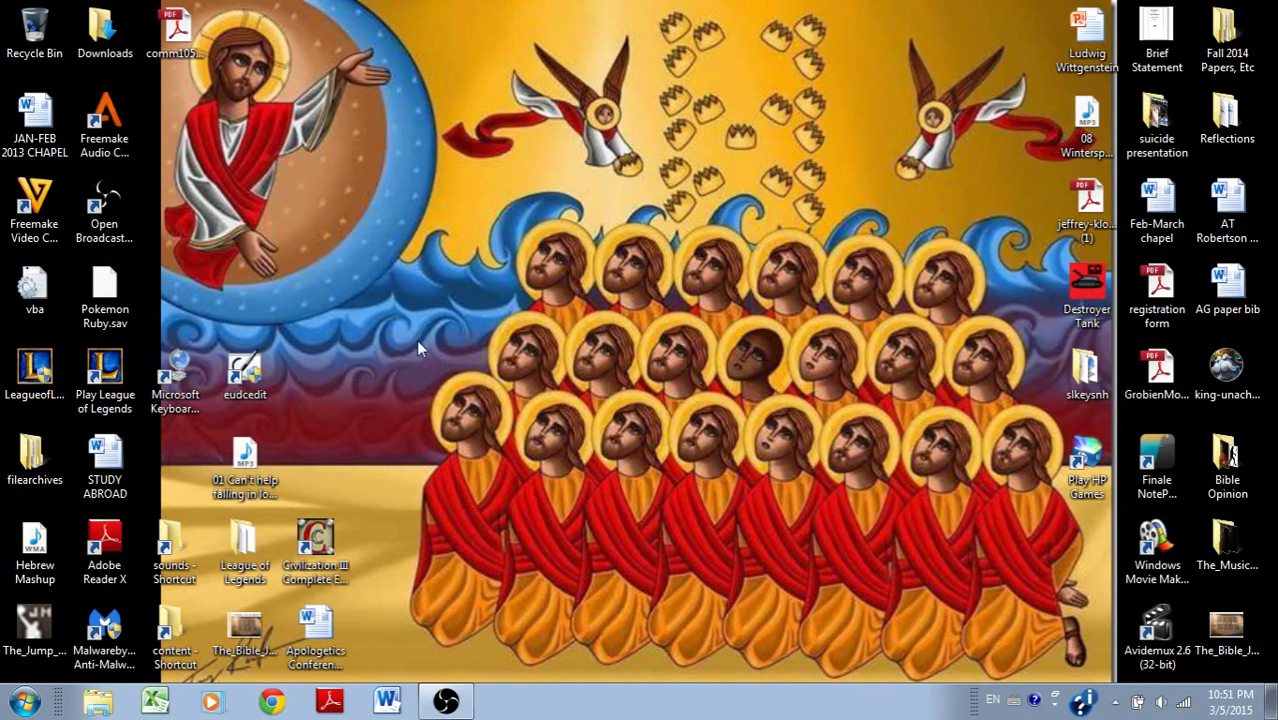
pyautogui.click(265, 398)
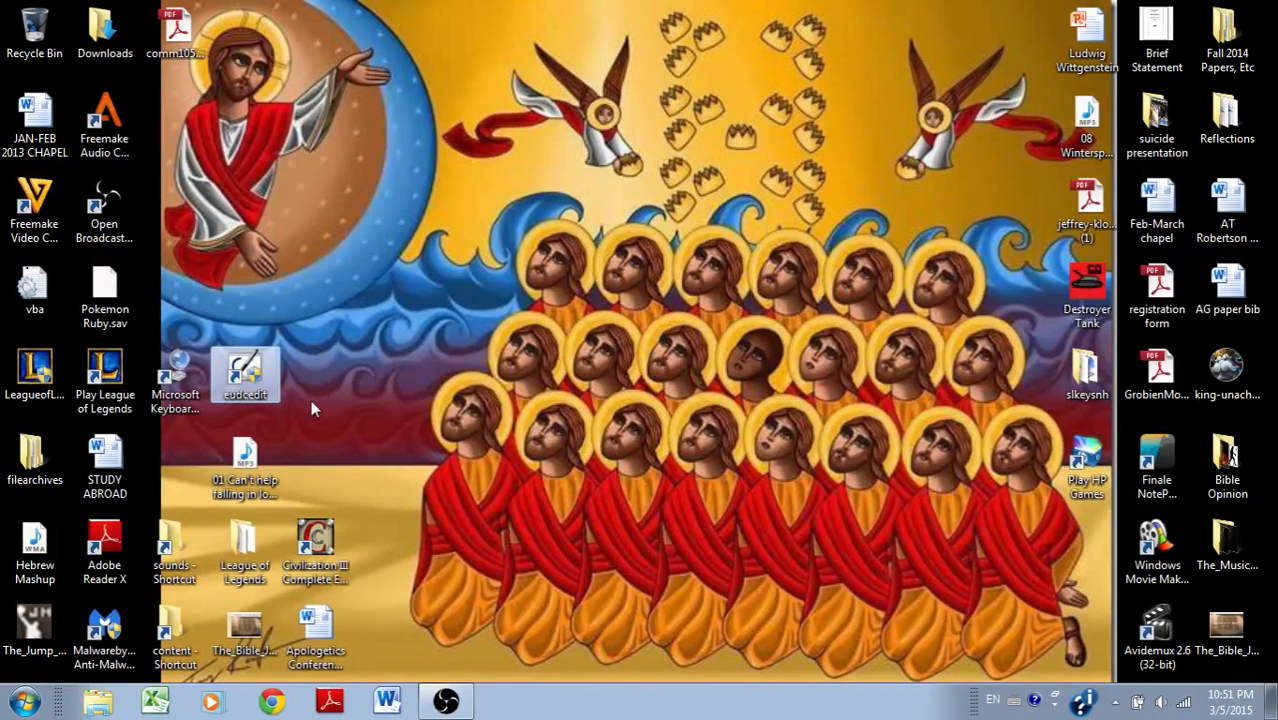
pyautogui.press('super')
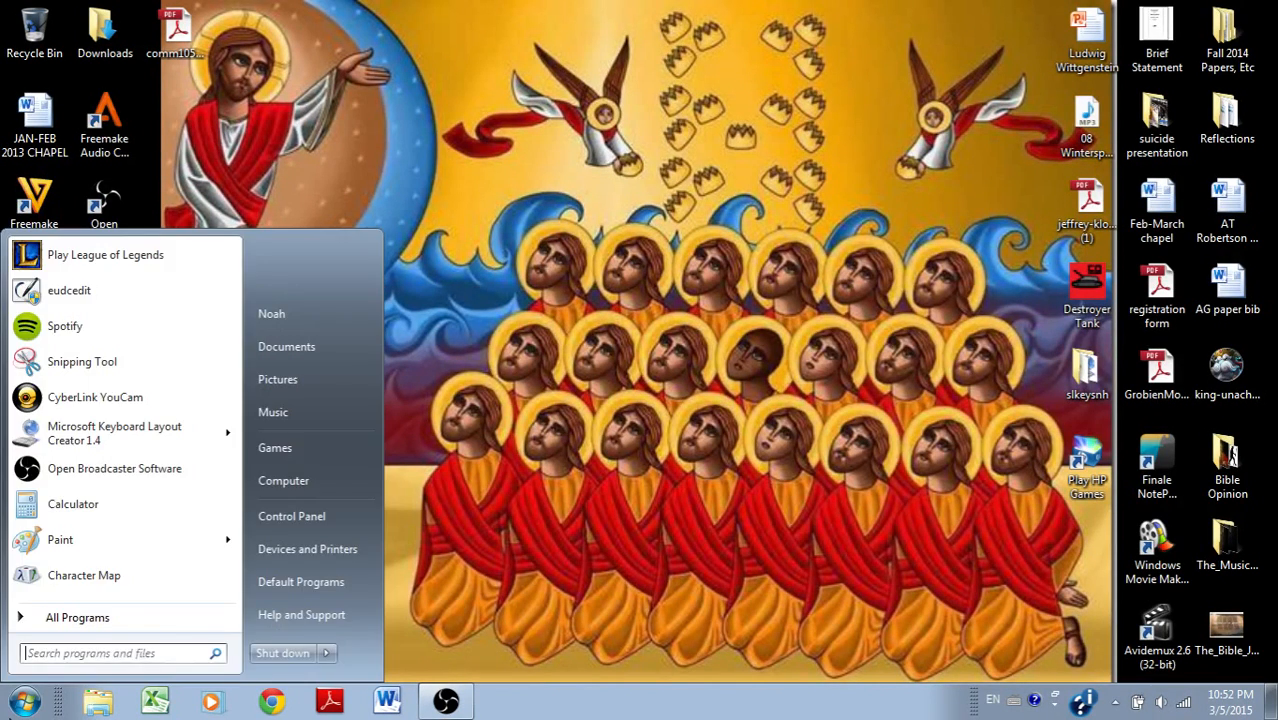
pyautogui.write('eudcedit')
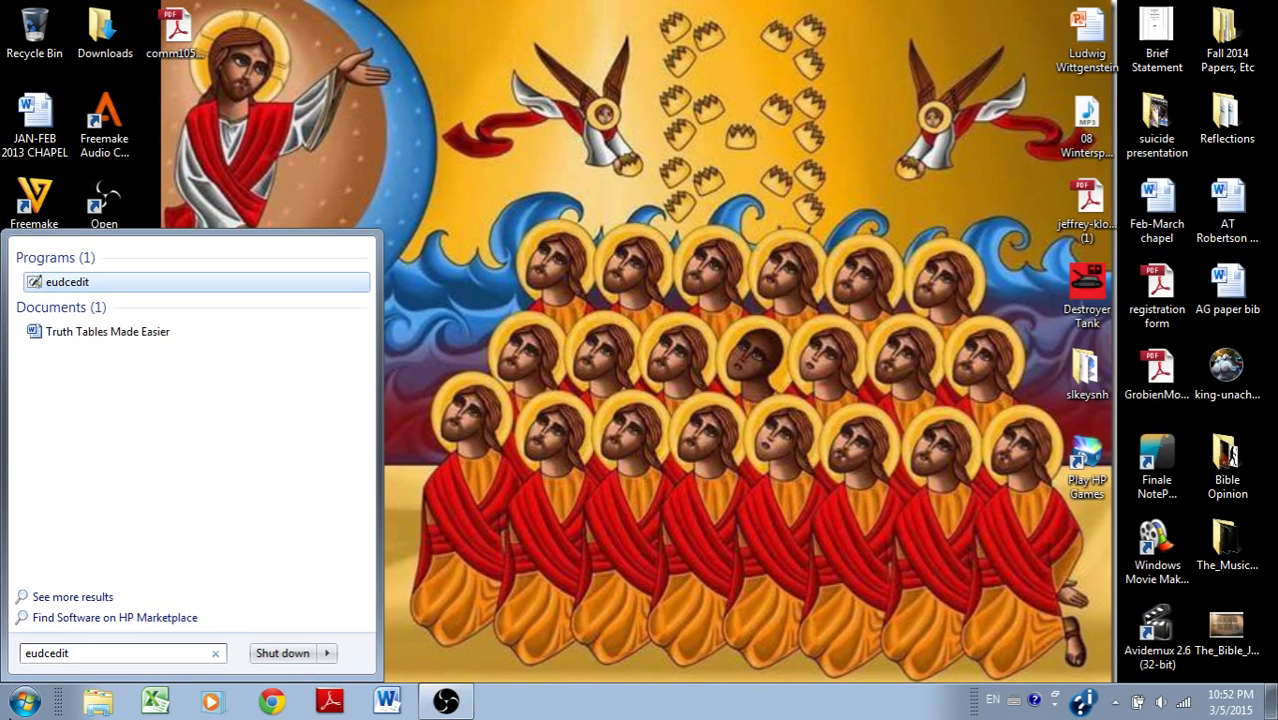
pyautogui.click(188, 283)
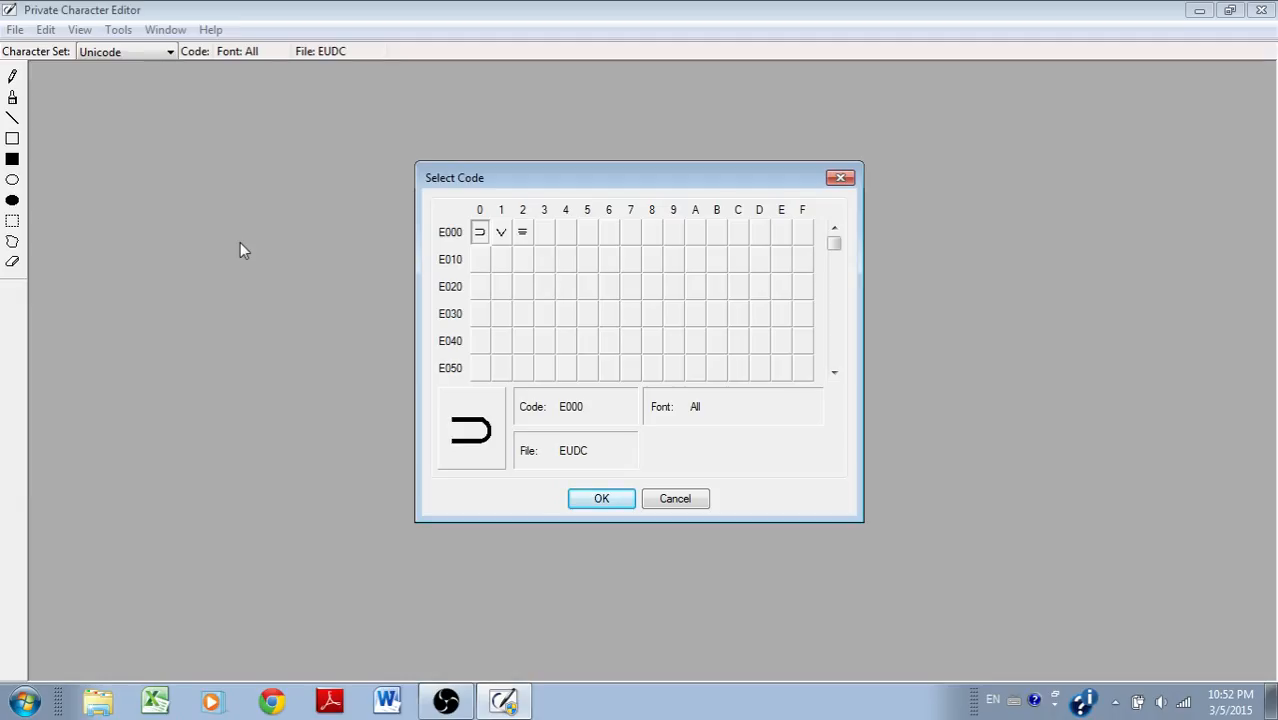
# Open the private character at code E000 for editing and try a diagonal pencil stroke on its grid, undoing it
pyautogui.click(546, 236)
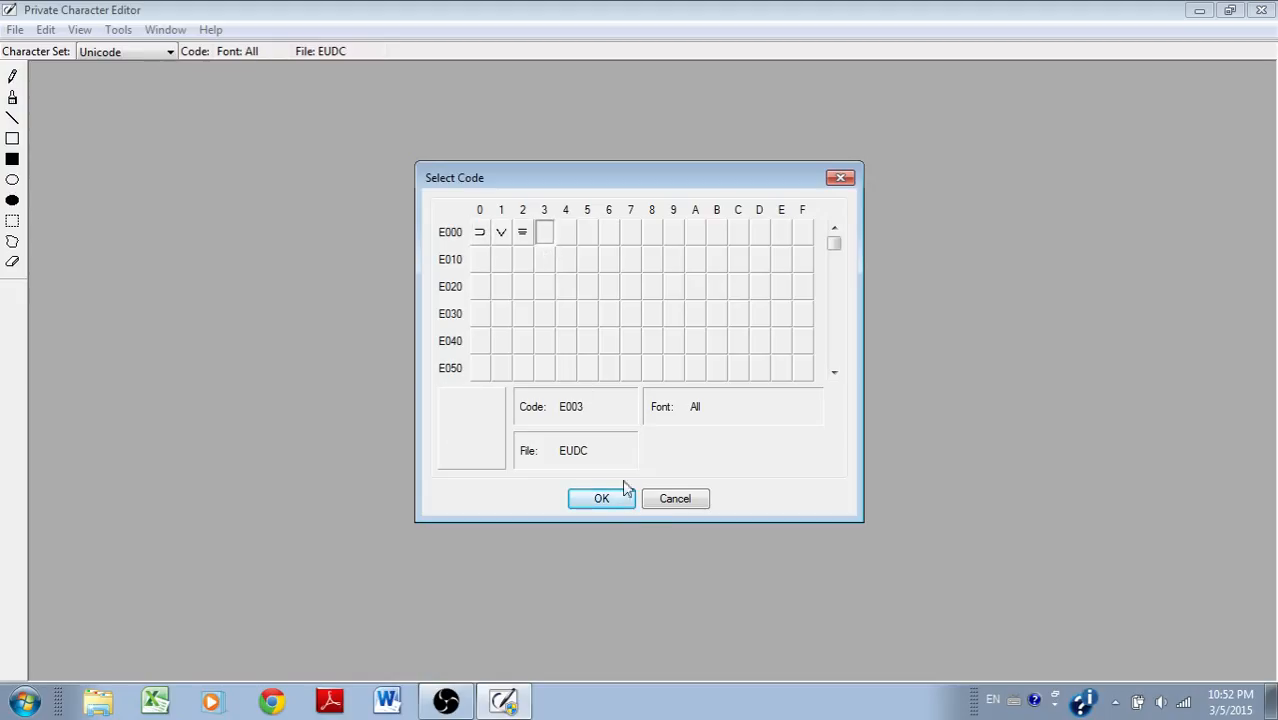
pyautogui.click(476, 235)
pyautogui.click(608, 497)
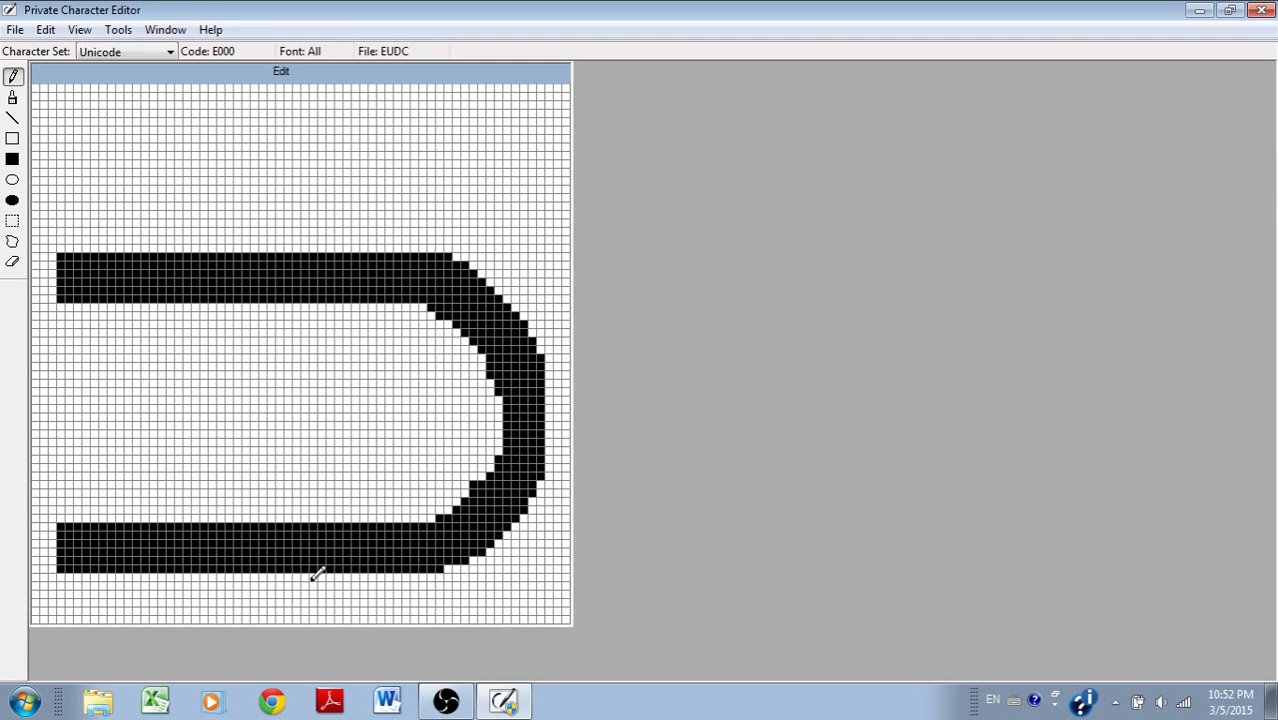
pyautogui.moveTo(116, 147)
pyautogui.mouseDown()
pyautogui.moveTo(382, 210)
pyautogui.moveTo(410, 312)
pyautogui.moveTo(281, 312)
pyautogui.mouseUp()
pyautogui.hotkey('ctrl', 'z')
# Save the E000 character while checking its font link options, and close the Private Character Editor
pyautogui.click(15, 30)
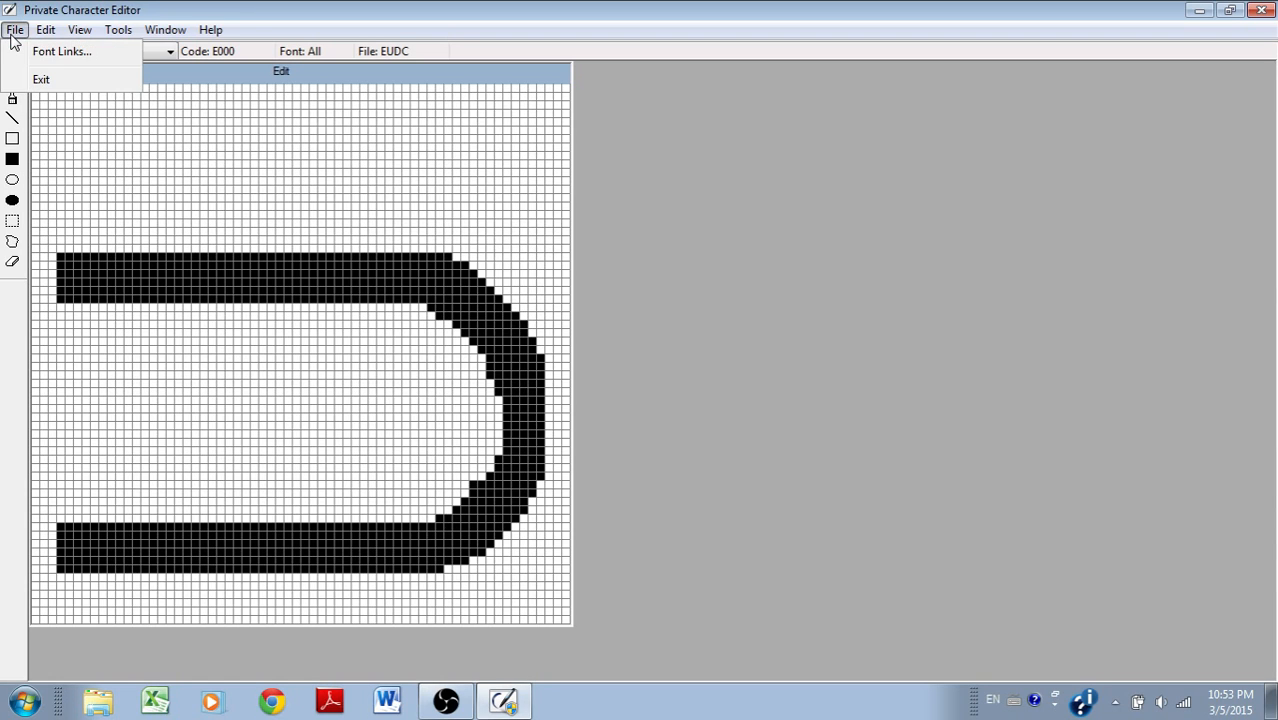
pyautogui.click(40, 78)
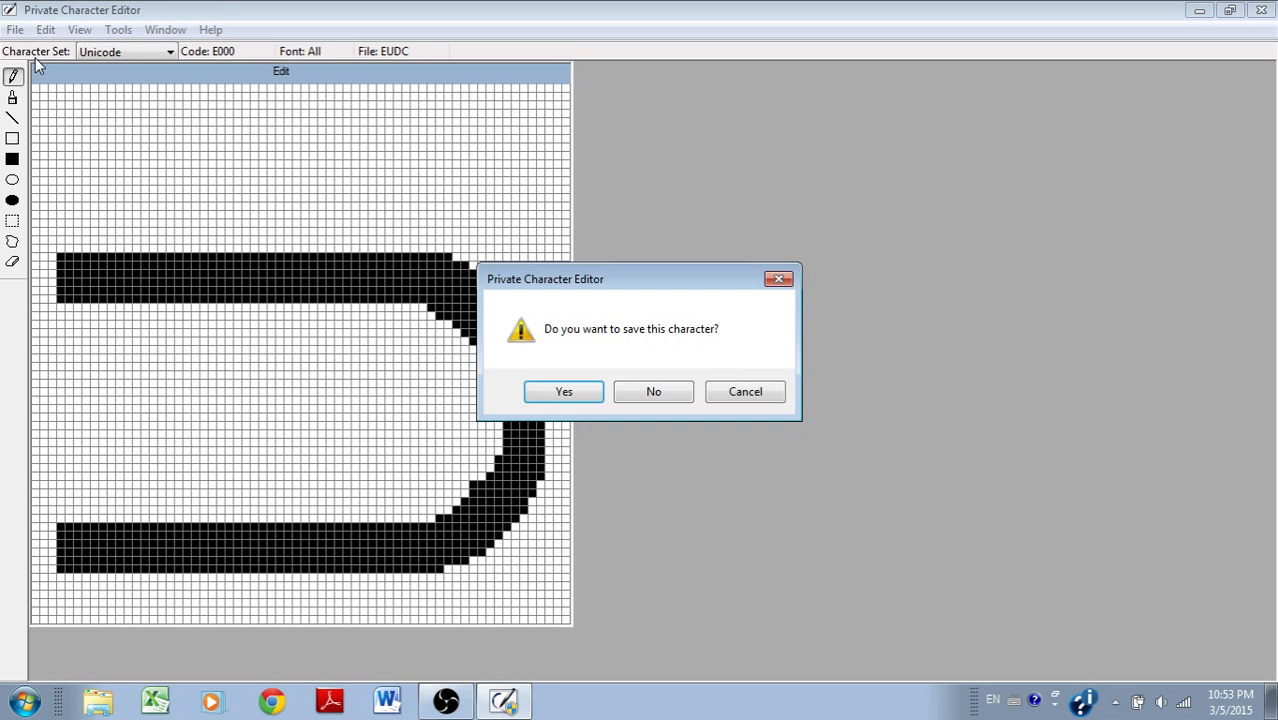
pyautogui.click(564, 392)
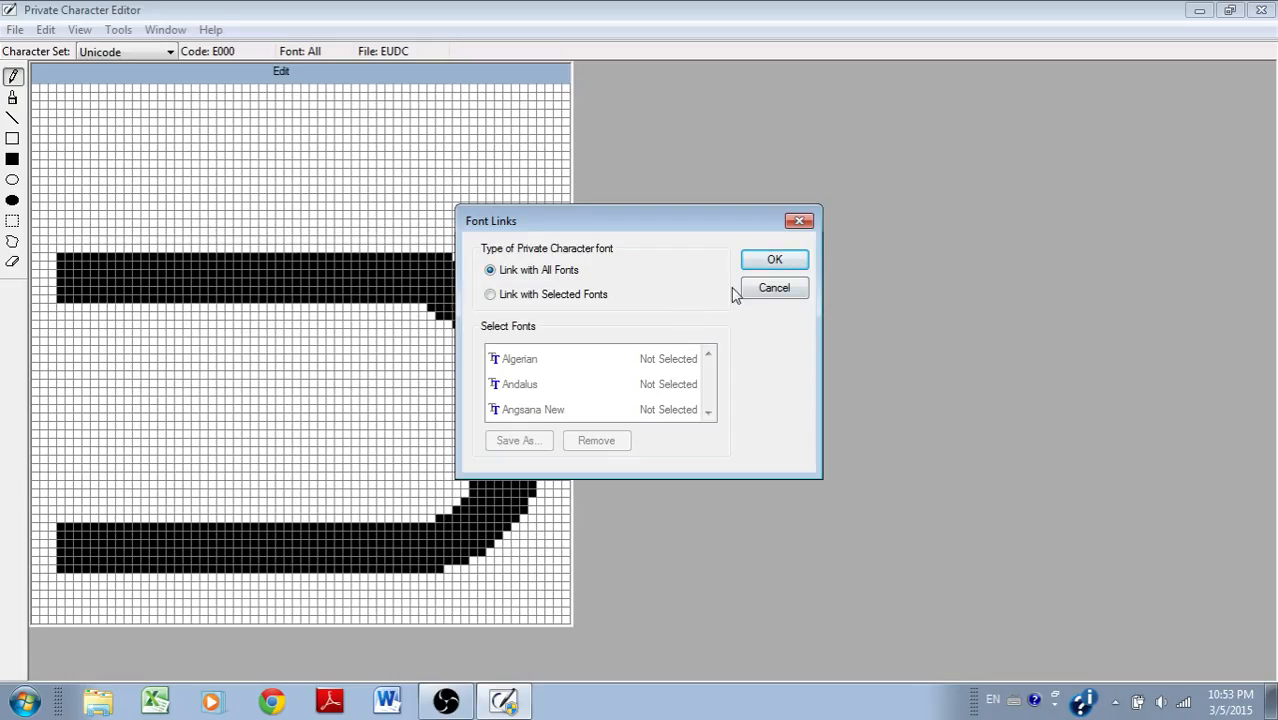
pyautogui.click(786, 292)
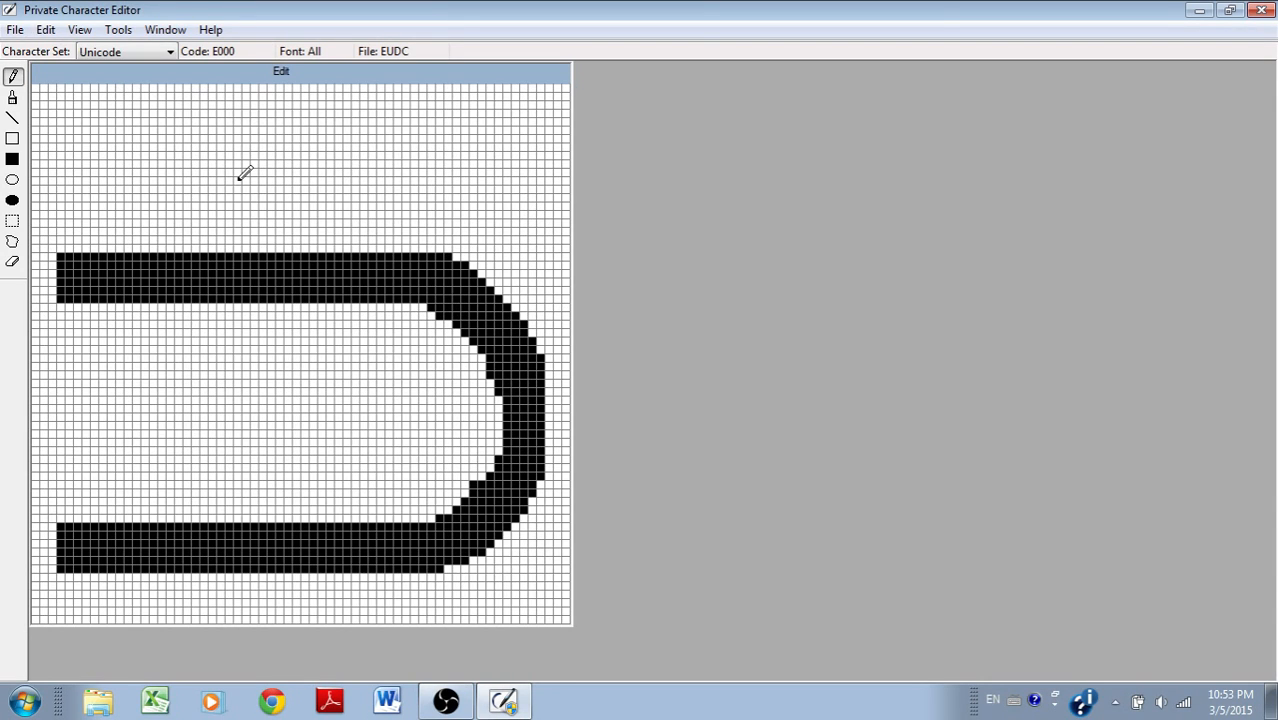
pyautogui.click(1261, 10)
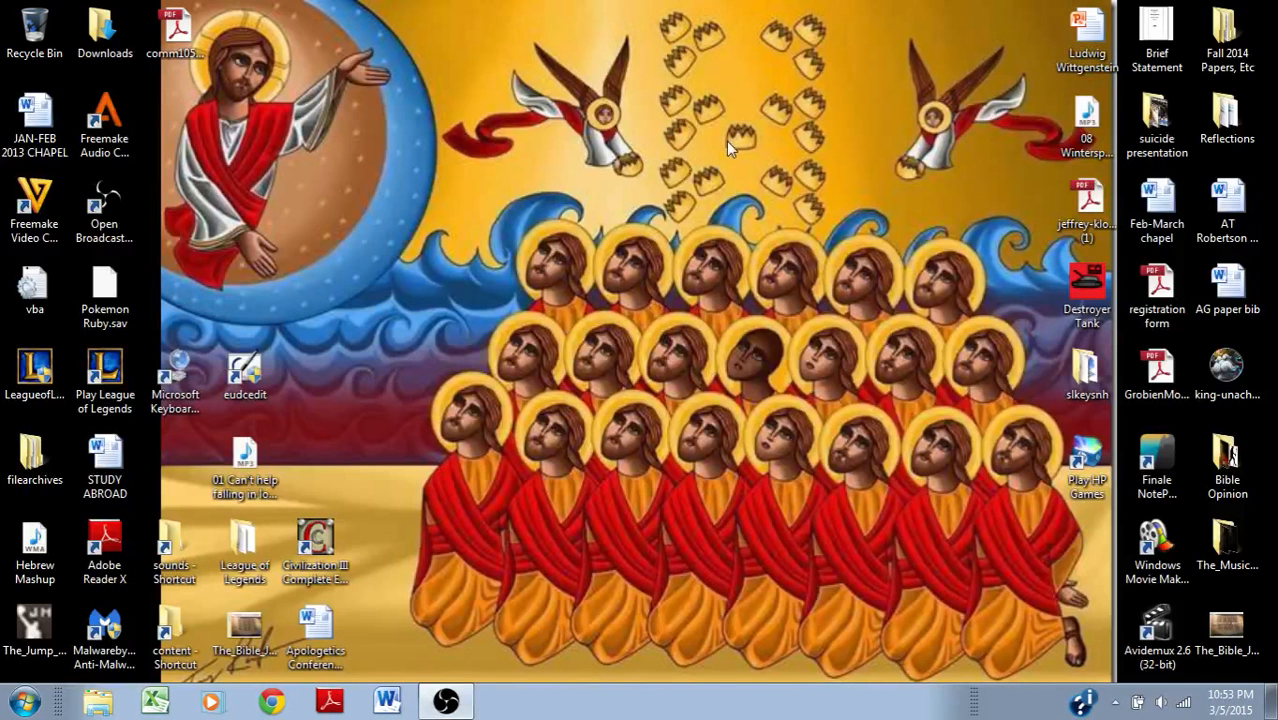
pyautogui.doubleClick(244, 372)
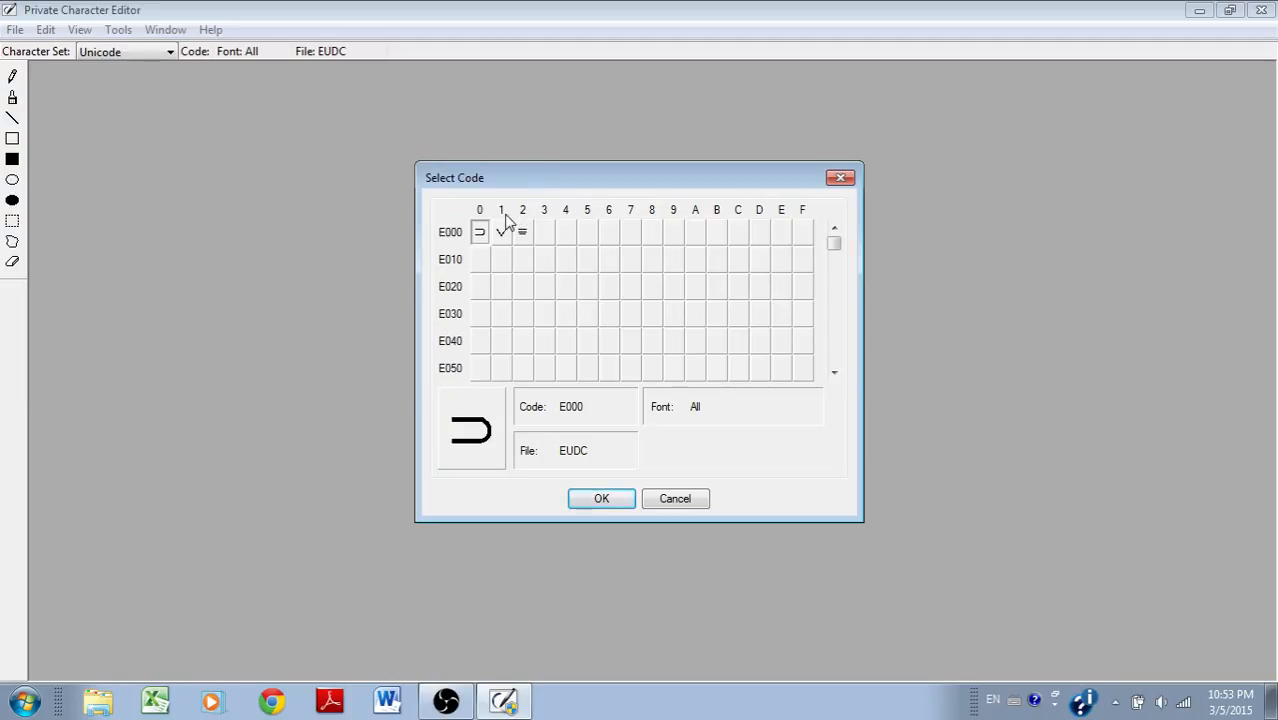
pyautogui.click(840, 177)
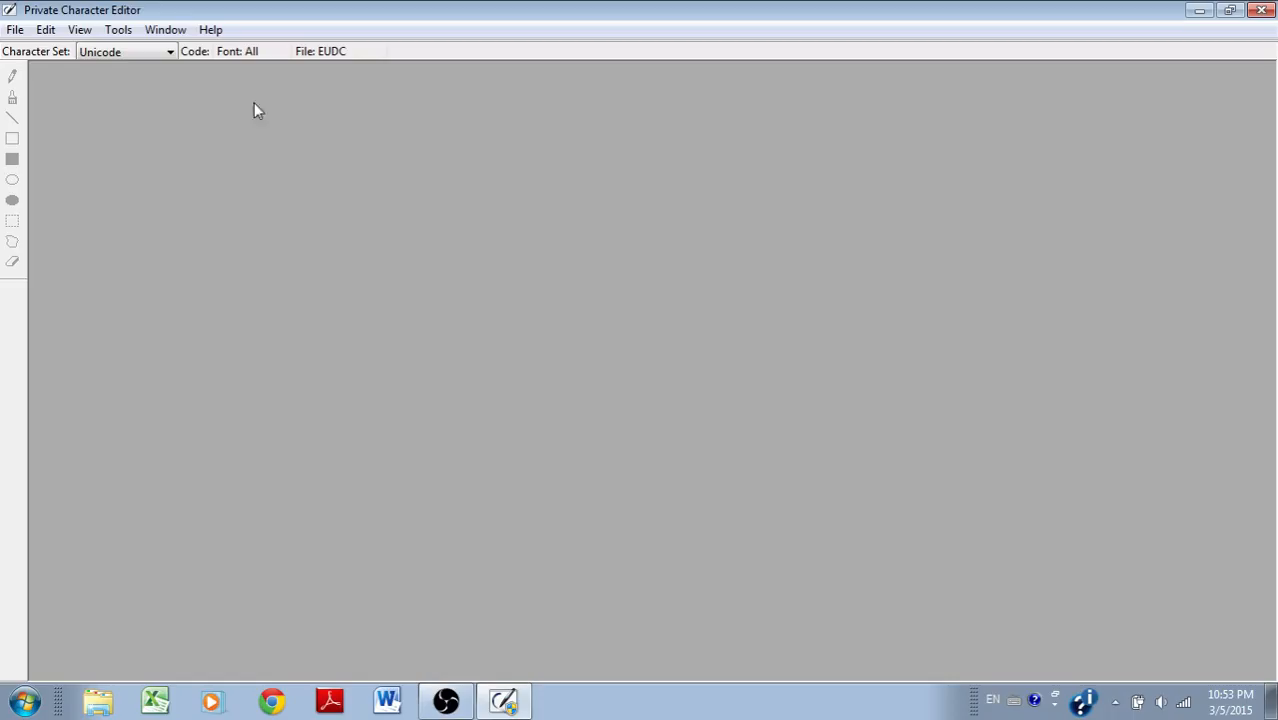
pyautogui.click(16, 30)
pyautogui.moveTo(86, 32)
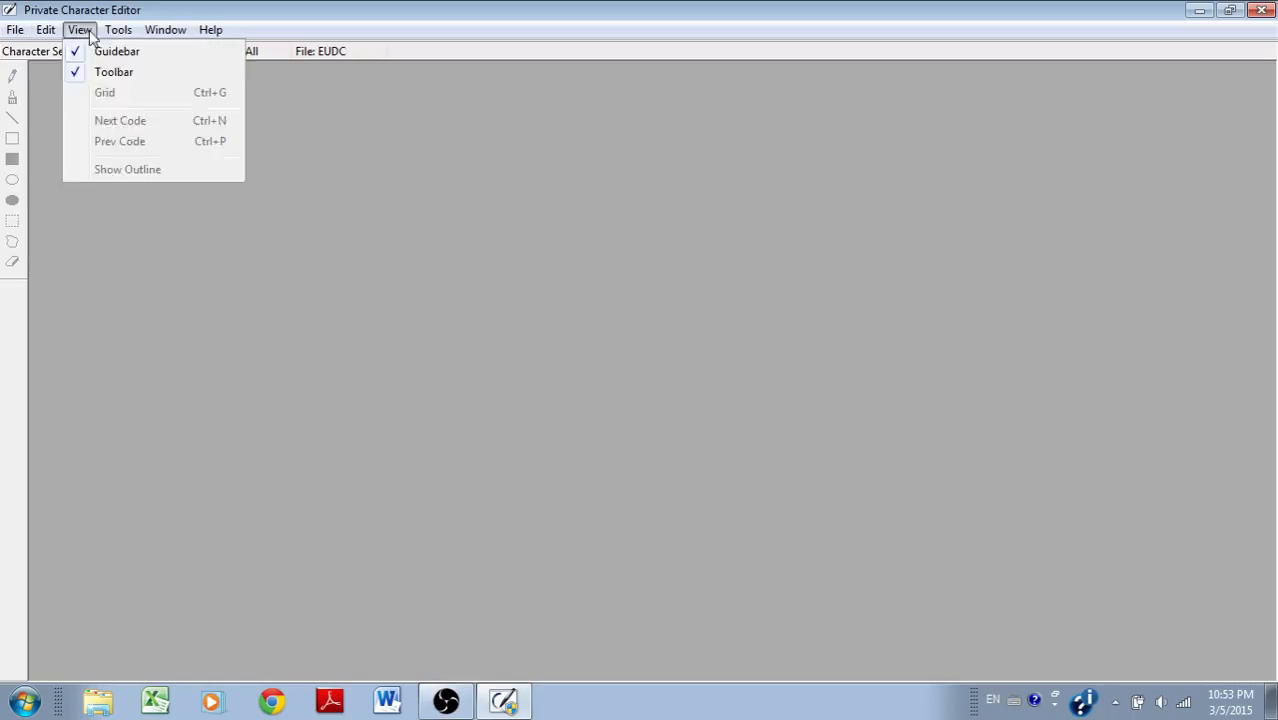
pyautogui.moveTo(211, 30)
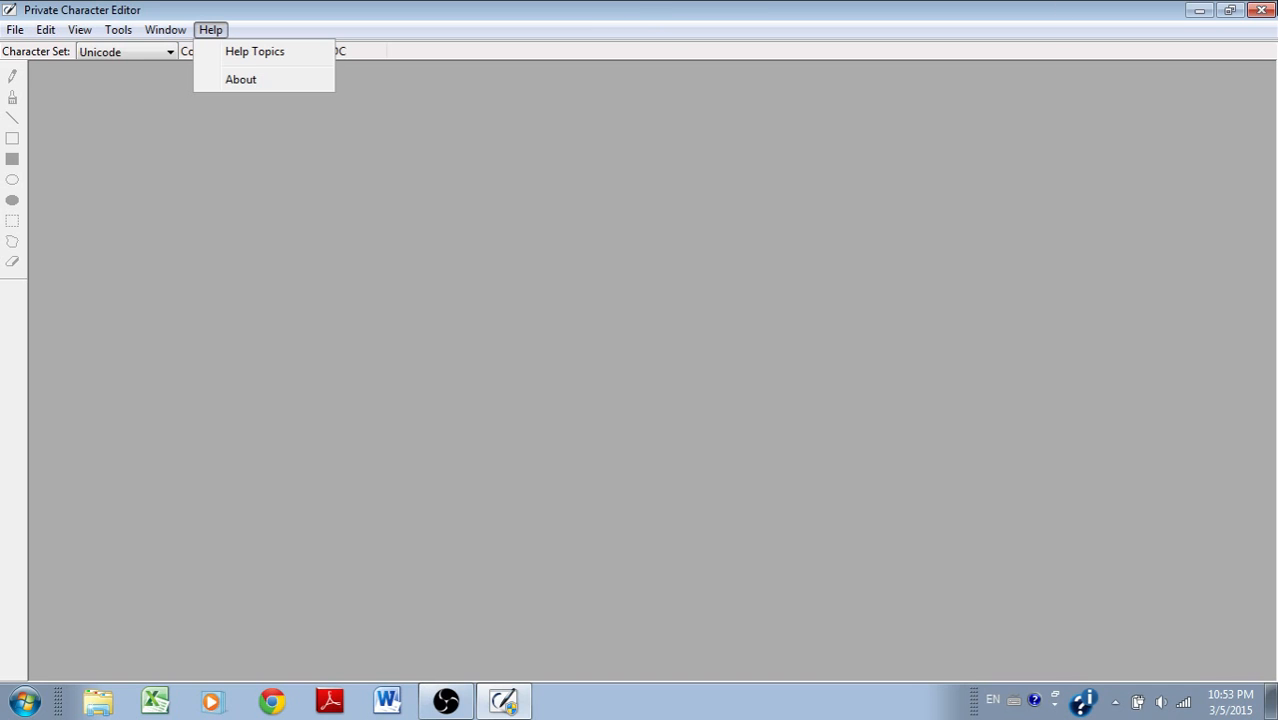
pyautogui.click(1262, 12)
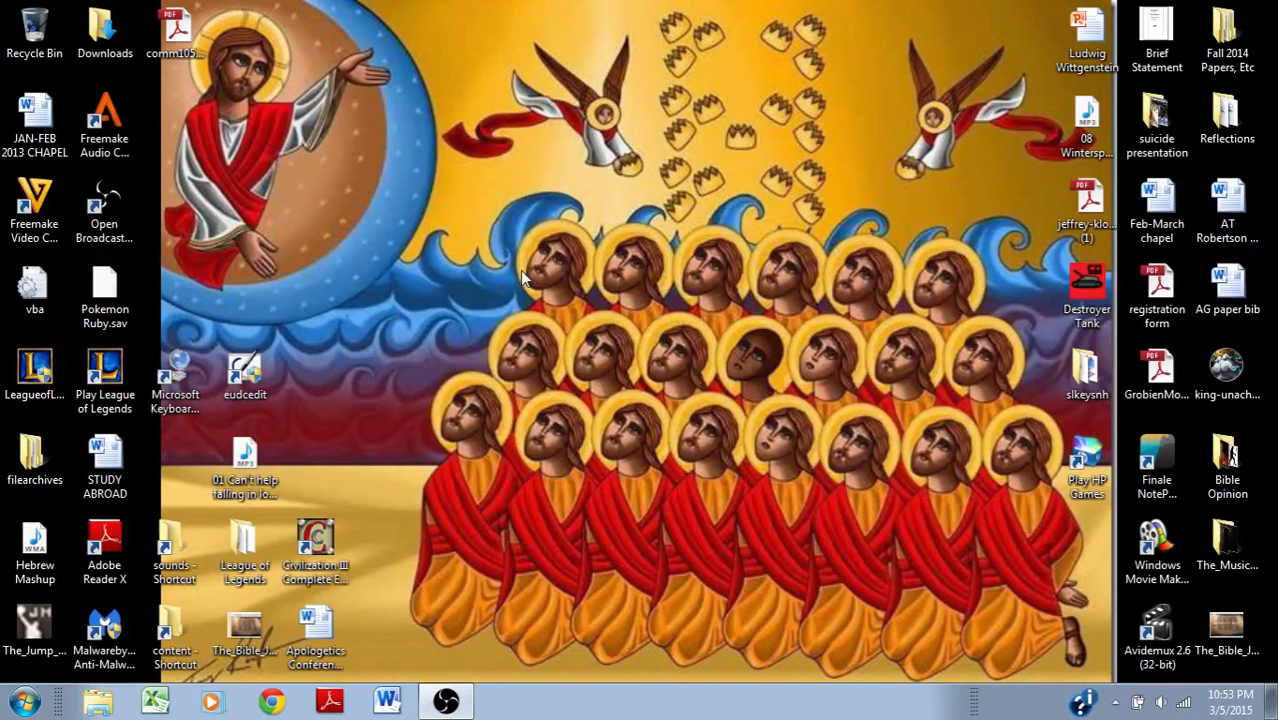
# Open the 1 key's character assignment in Microsoft Keyboard Layout Creator and launch Character Map alongside it
pyautogui.doubleClick(181, 352)
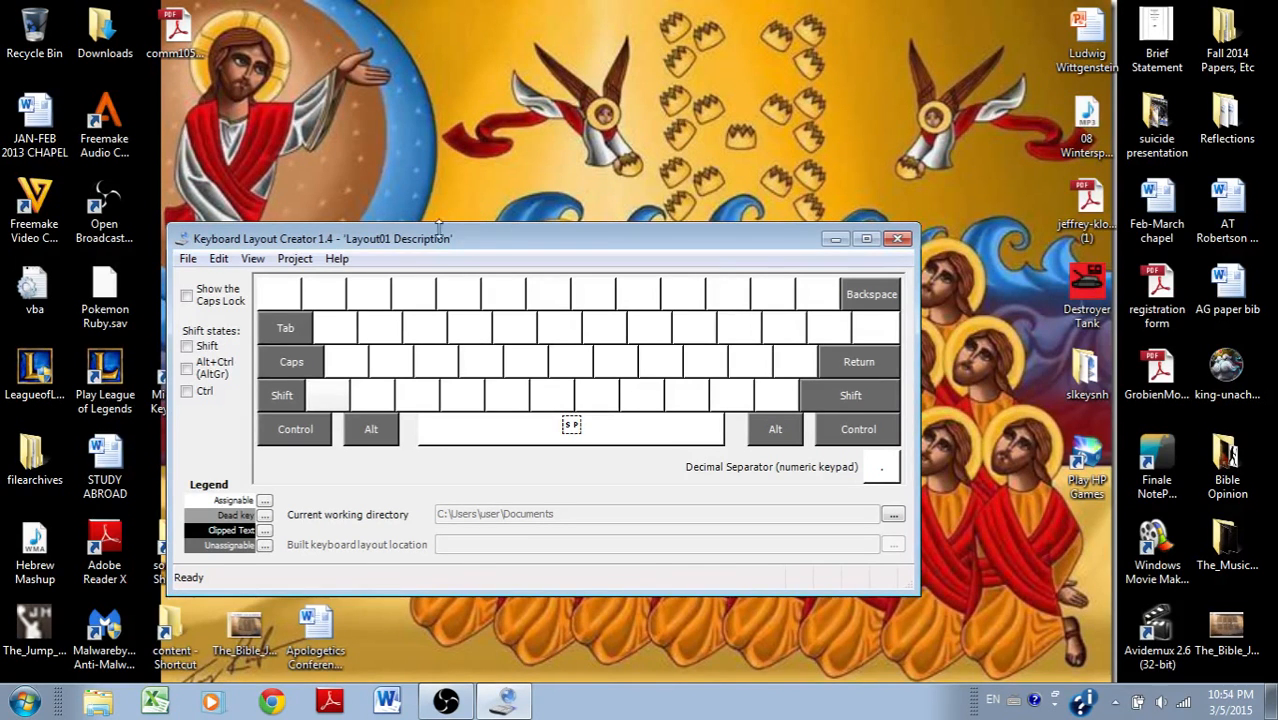
pyautogui.click(330, 293)
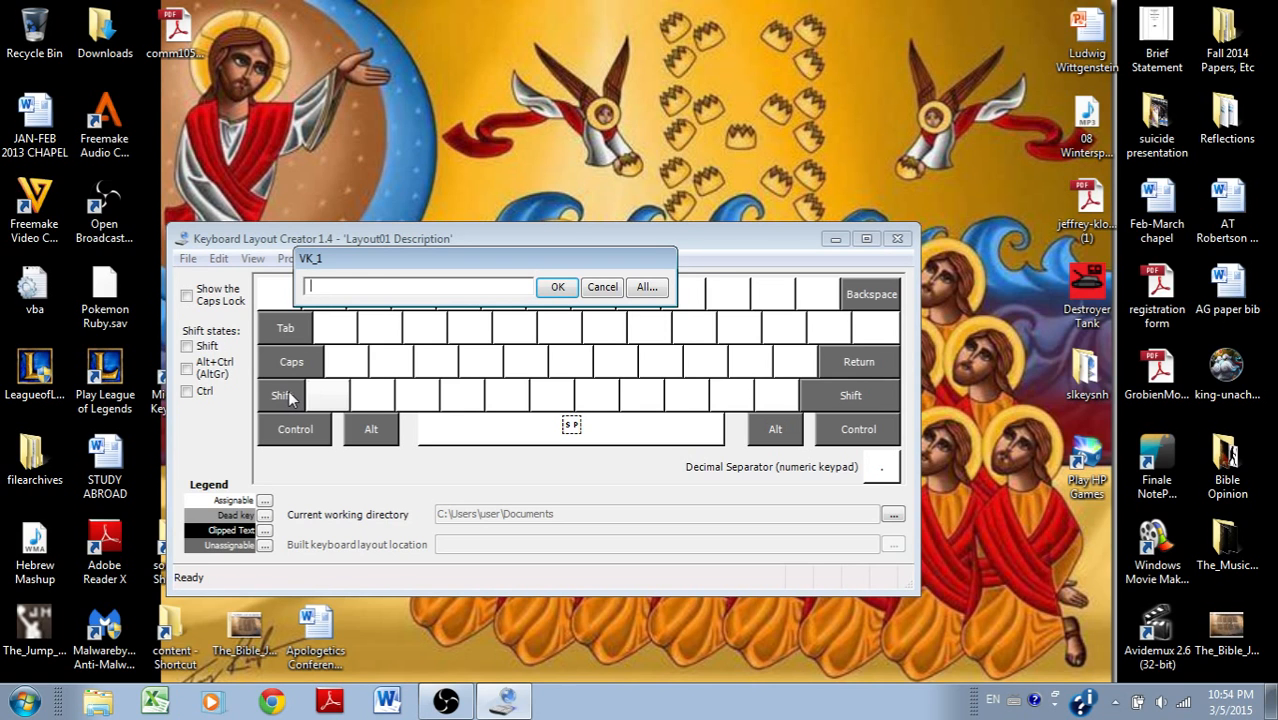
pyautogui.click(9, 706)
pyautogui.write('c')
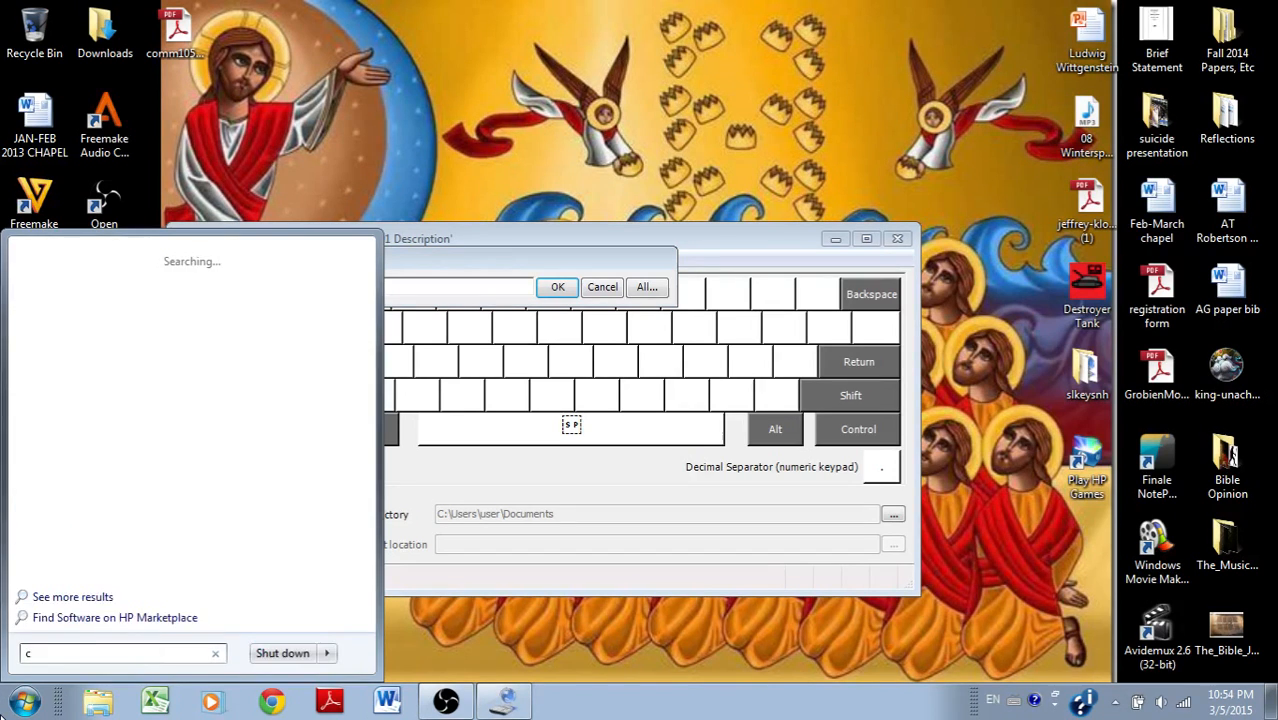
pyautogui.write('haracter map')
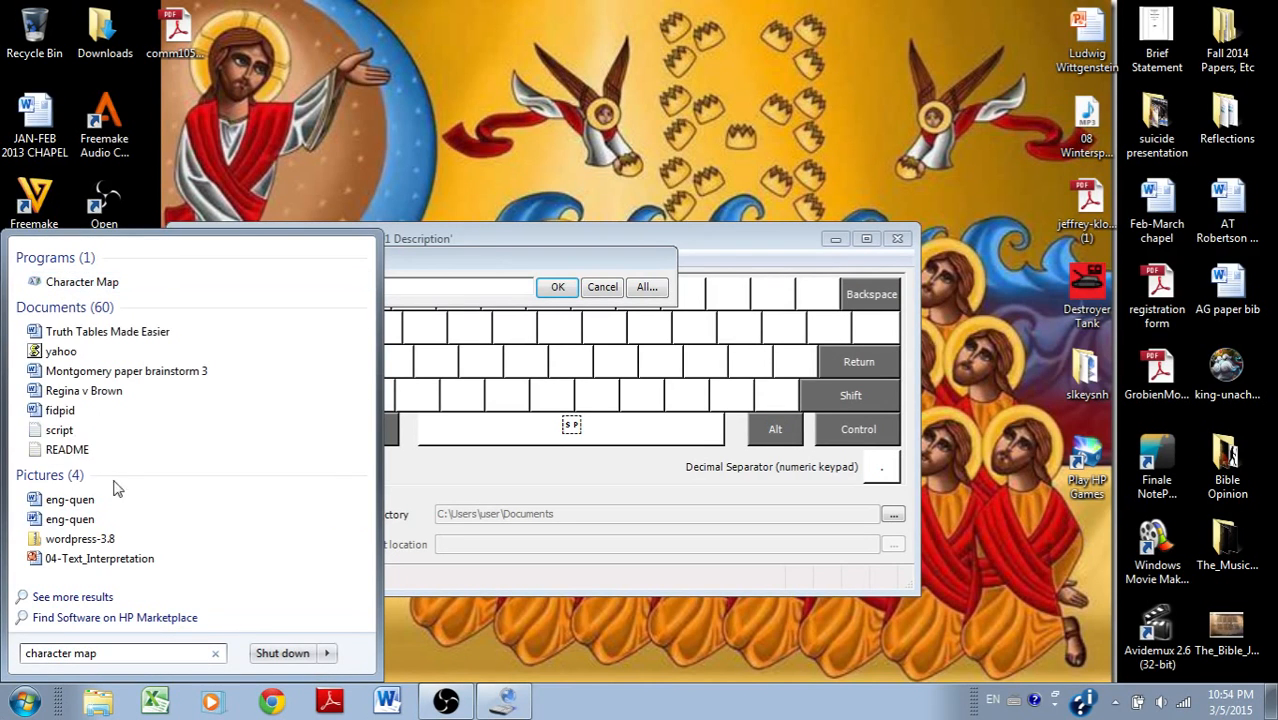
pyautogui.click(90, 286)
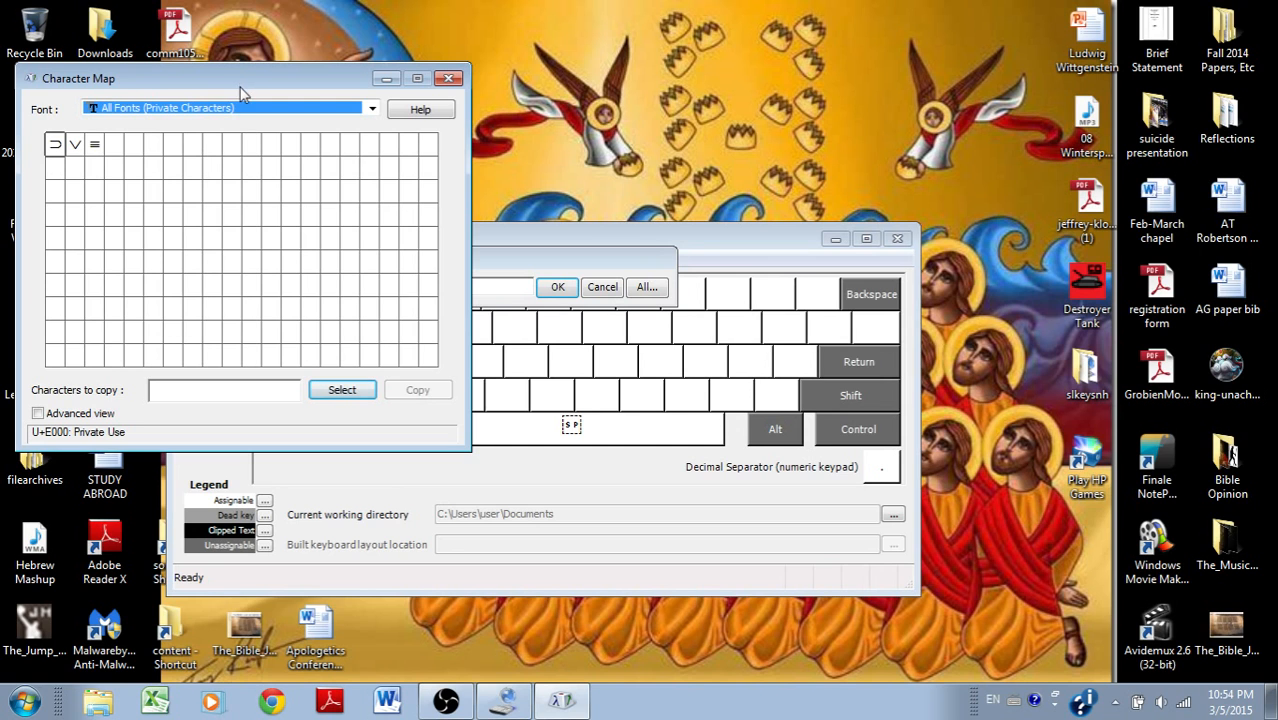
# Move the Character Map window slightly and choose All Fonts (Private Characters) as its font
pyautogui.moveTo(246, 84); pyautogui.dragTo(288, 65)
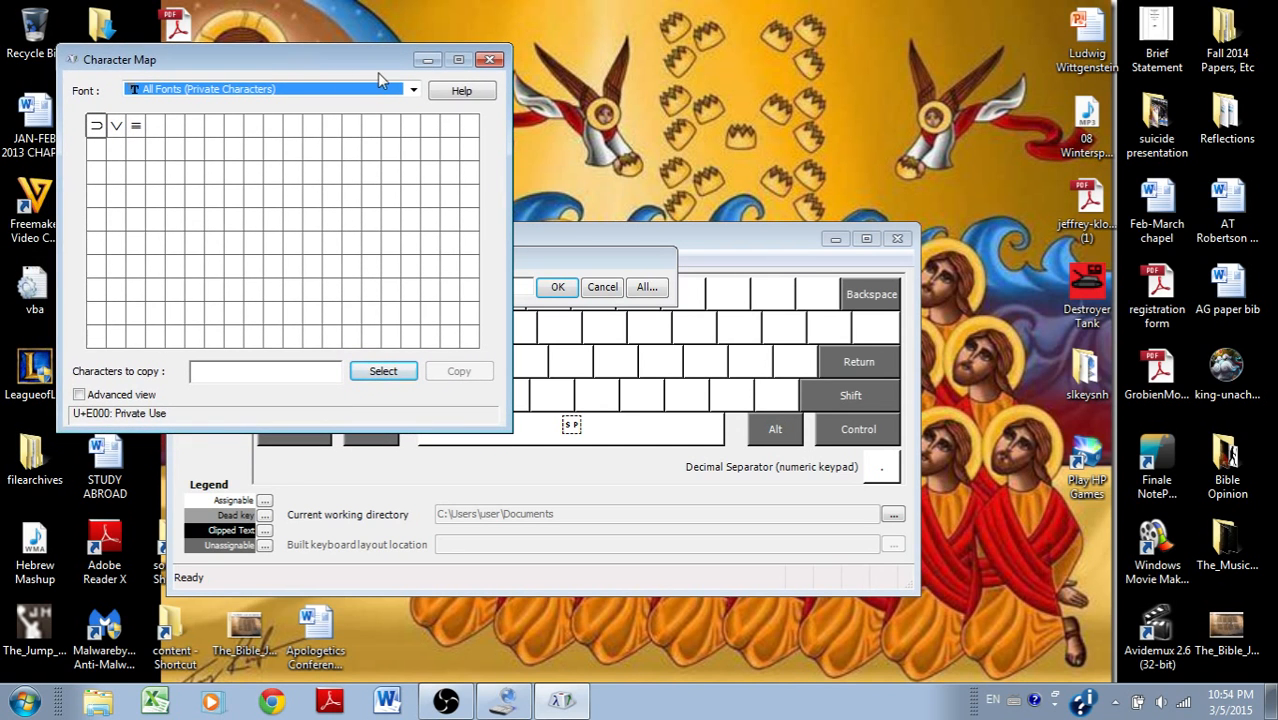
pyautogui.click(413, 90)
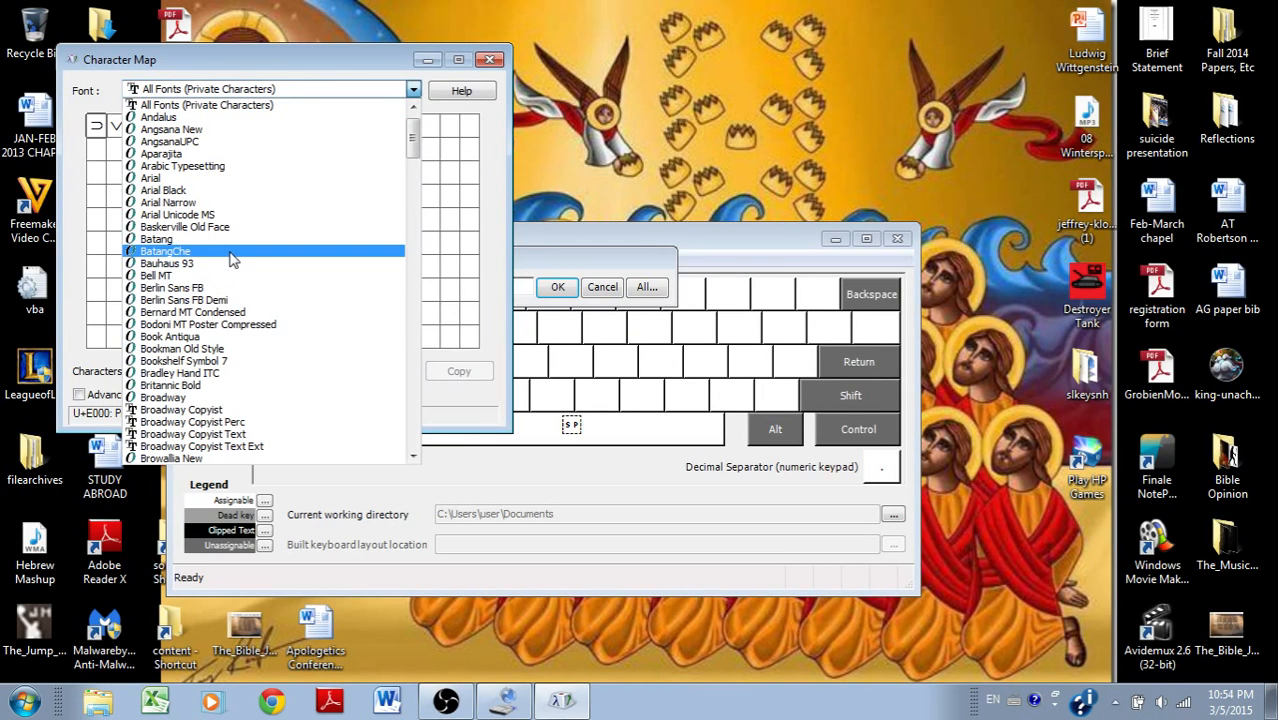
pyautogui.scroll(1, 230, 258)
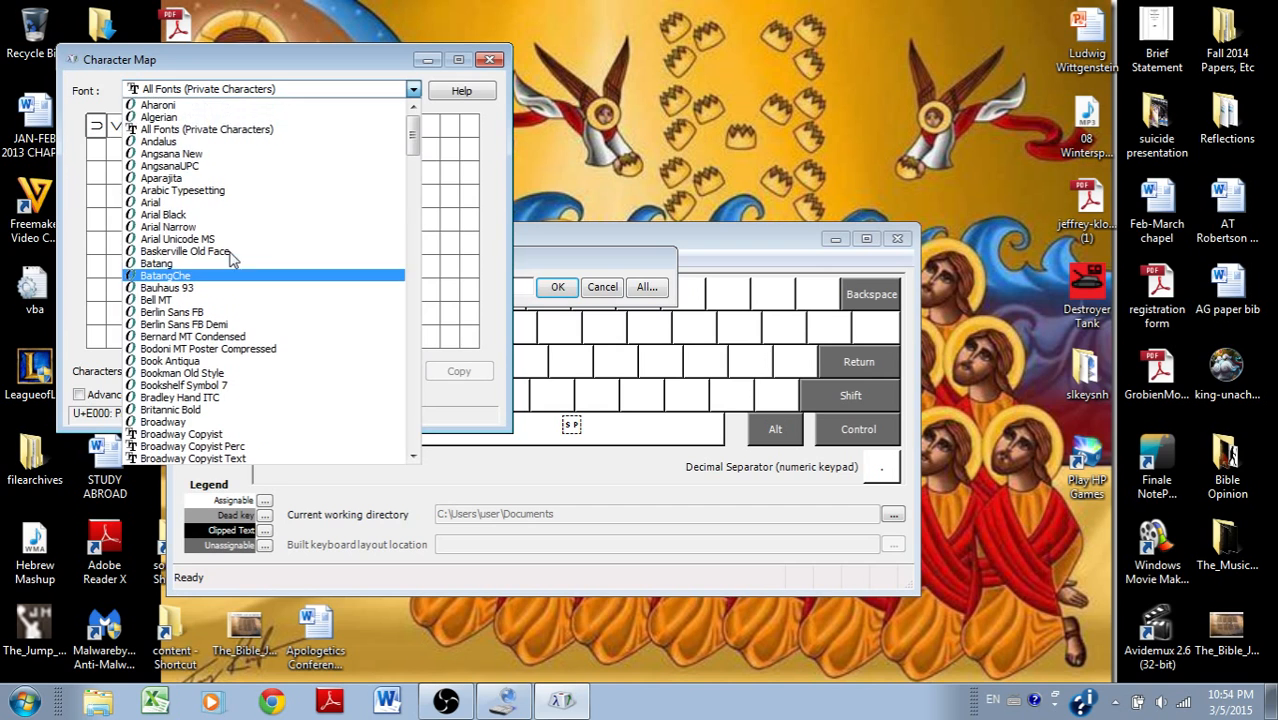
pyautogui.click(219, 136)
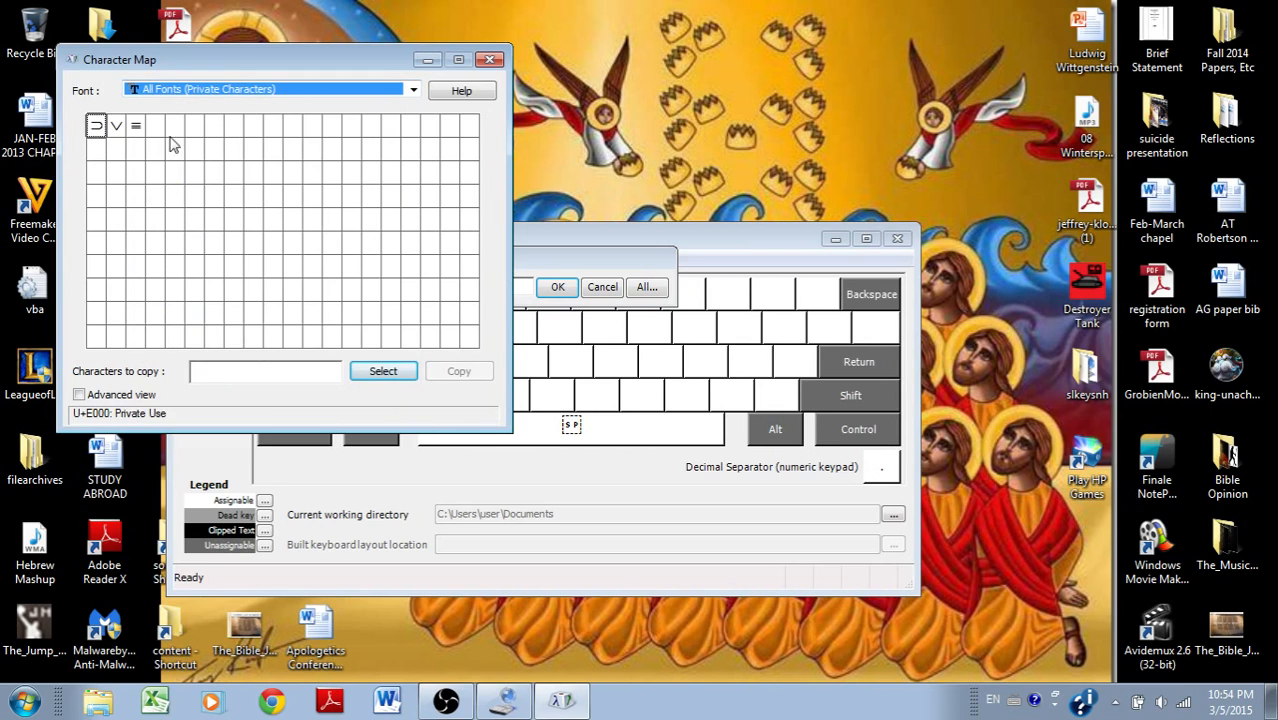
# Copy the ∨ private character (U+E001) from Character Map and assign it to the 1 key in Keyboard Layout Creator
pyautogui.click(119, 130)
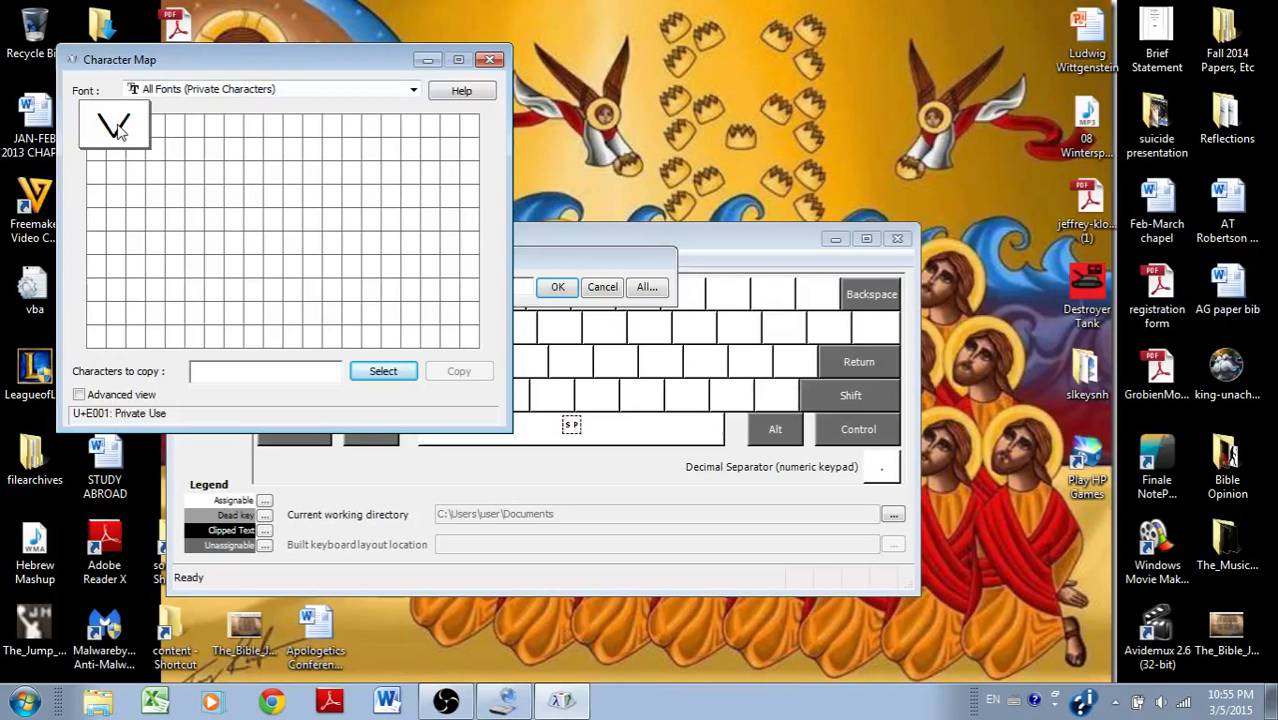
pyautogui.click(381, 372)
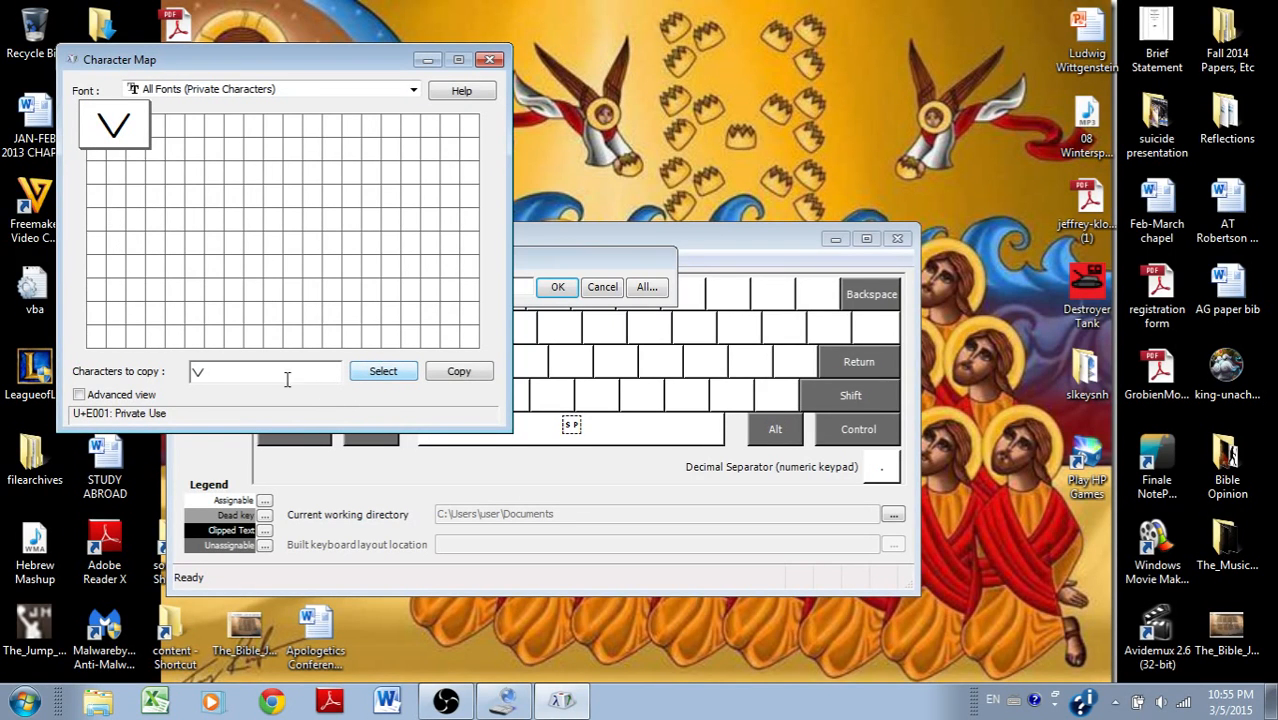
pyautogui.moveTo(205, 372); pyautogui.dragTo(175, 373)
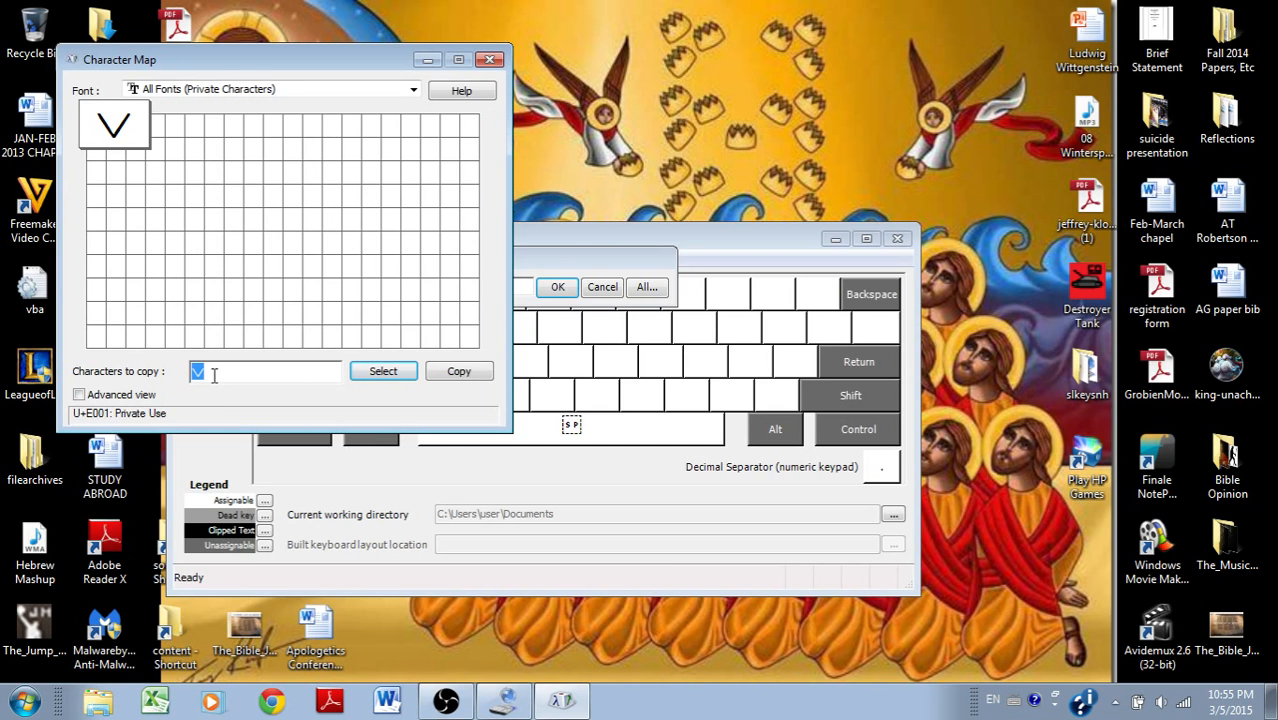
pyautogui.click(581, 246)
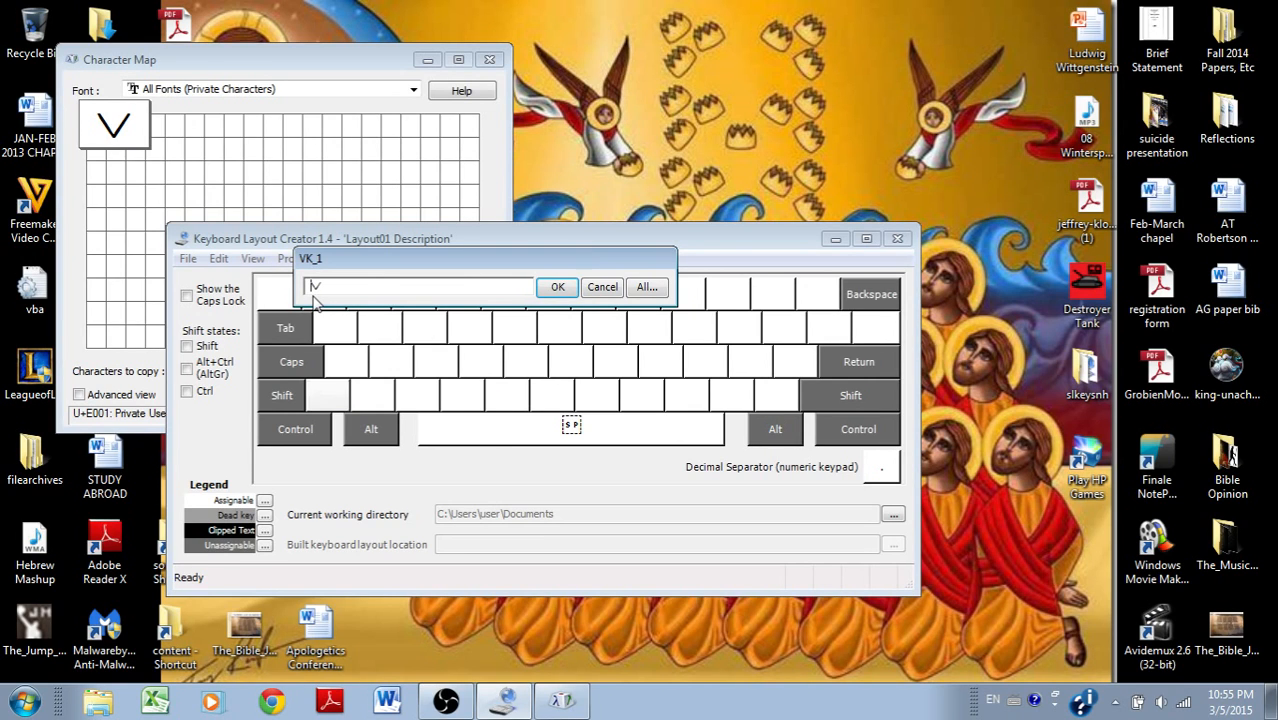
pyautogui.click(557, 288)
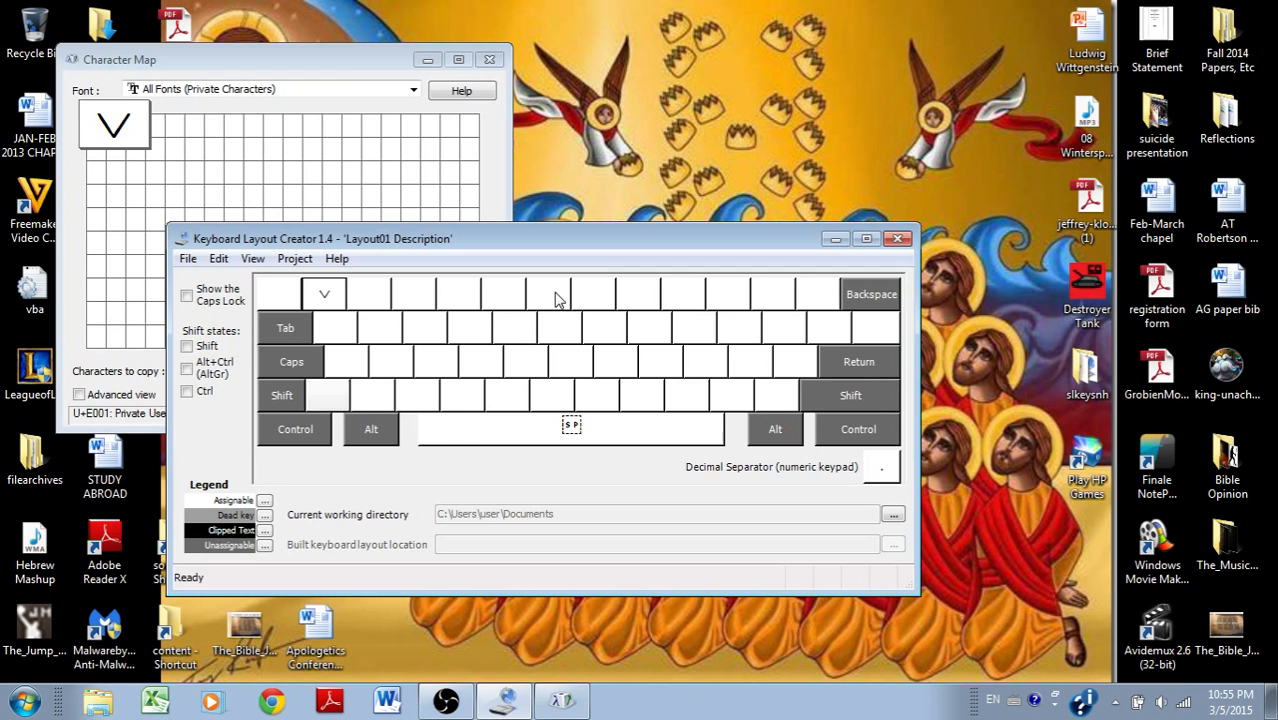
# Copy the ⊃ private character (U+E000) from Character Map and assign it to the 2 key in Keyboard Layout Creator
pyautogui.doubleClick(378, 298)
pyautogui.click(157, 162)
pyautogui.click(97, 133)
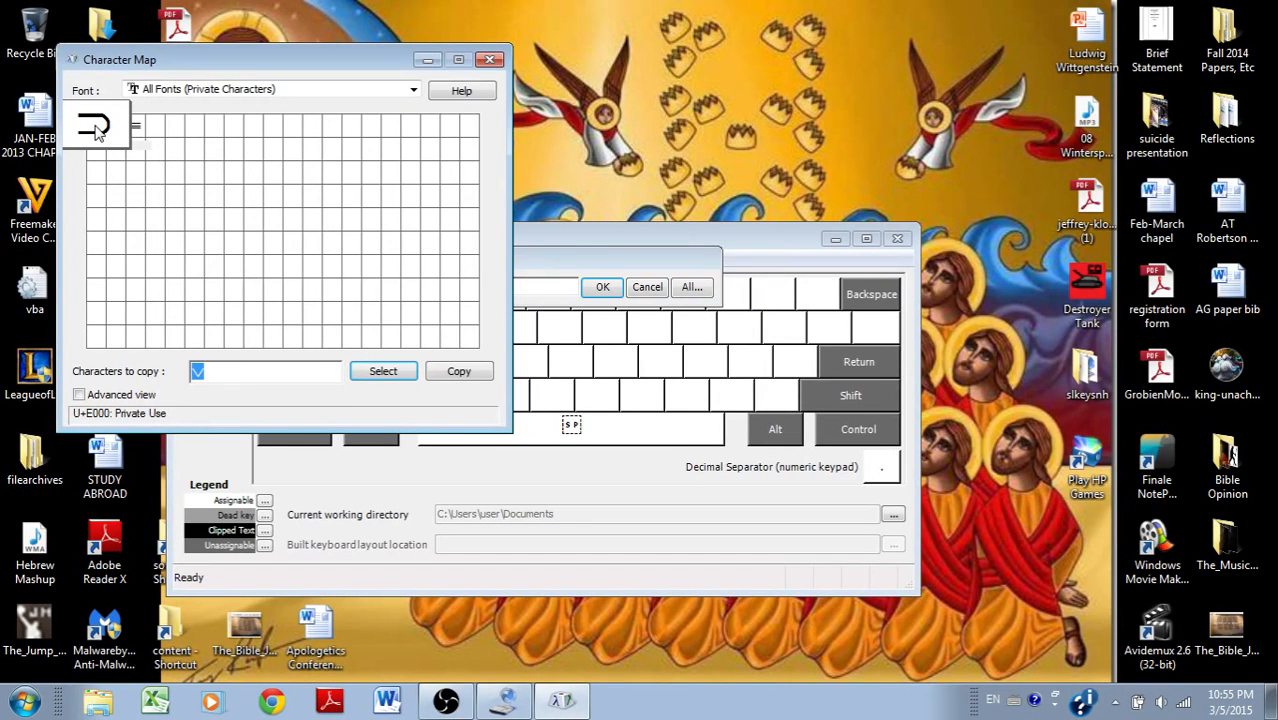
pyautogui.click(368, 373)
pyautogui.click(549, 278)
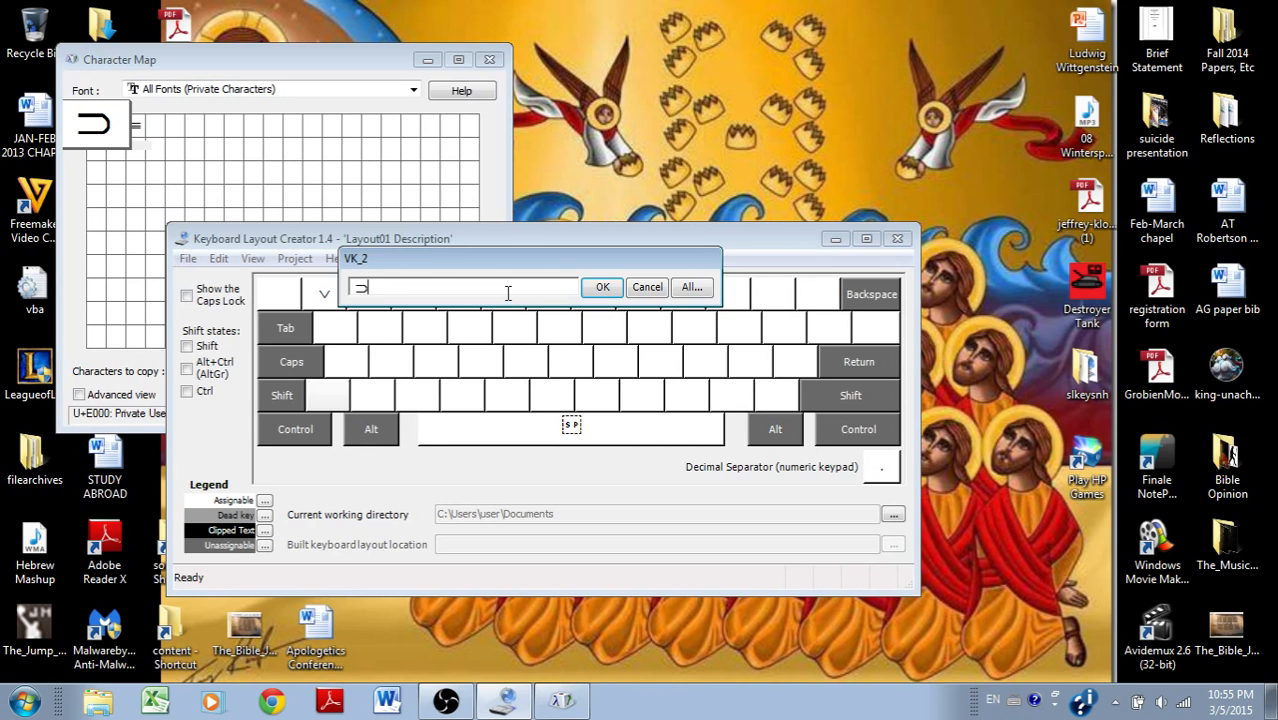
pyautogui.click(600, 289)
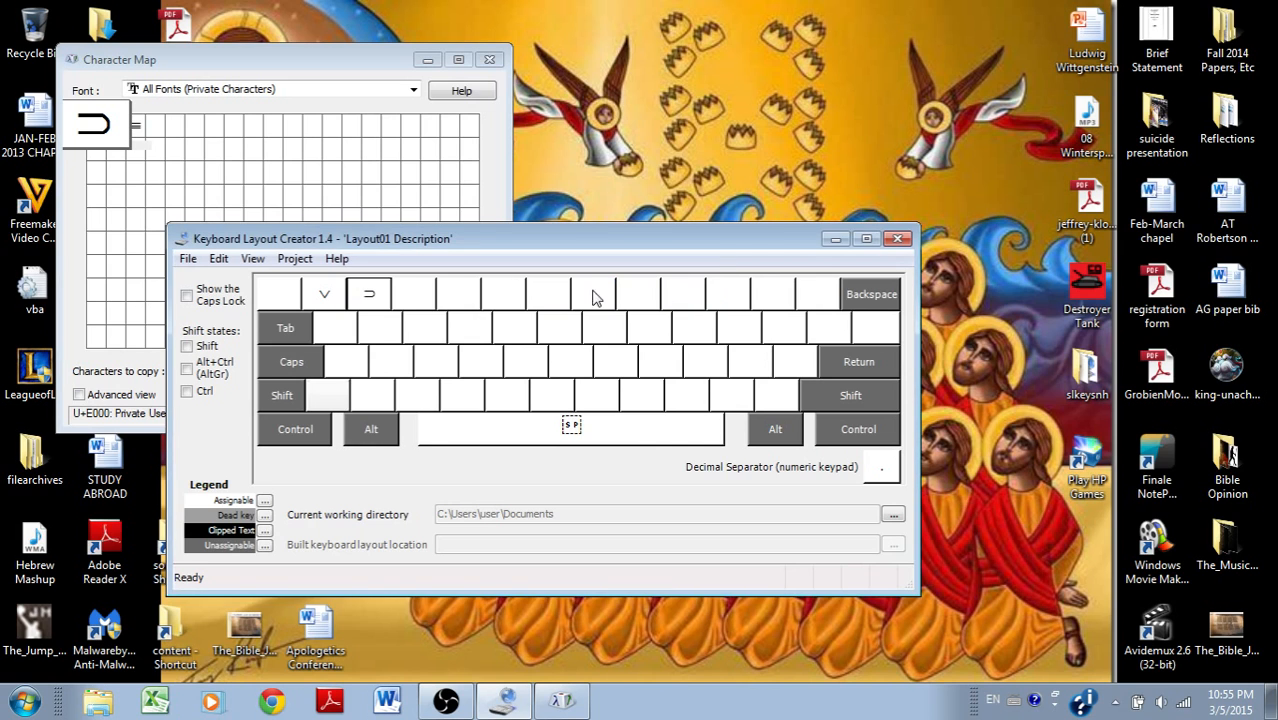
# Copy the ≡ private character (U+E002) from Character Map and assign it to the 3 key in Keyboard Layout Creator
pyautogui.click(138, 138)
pyautogui.click(140, 135)
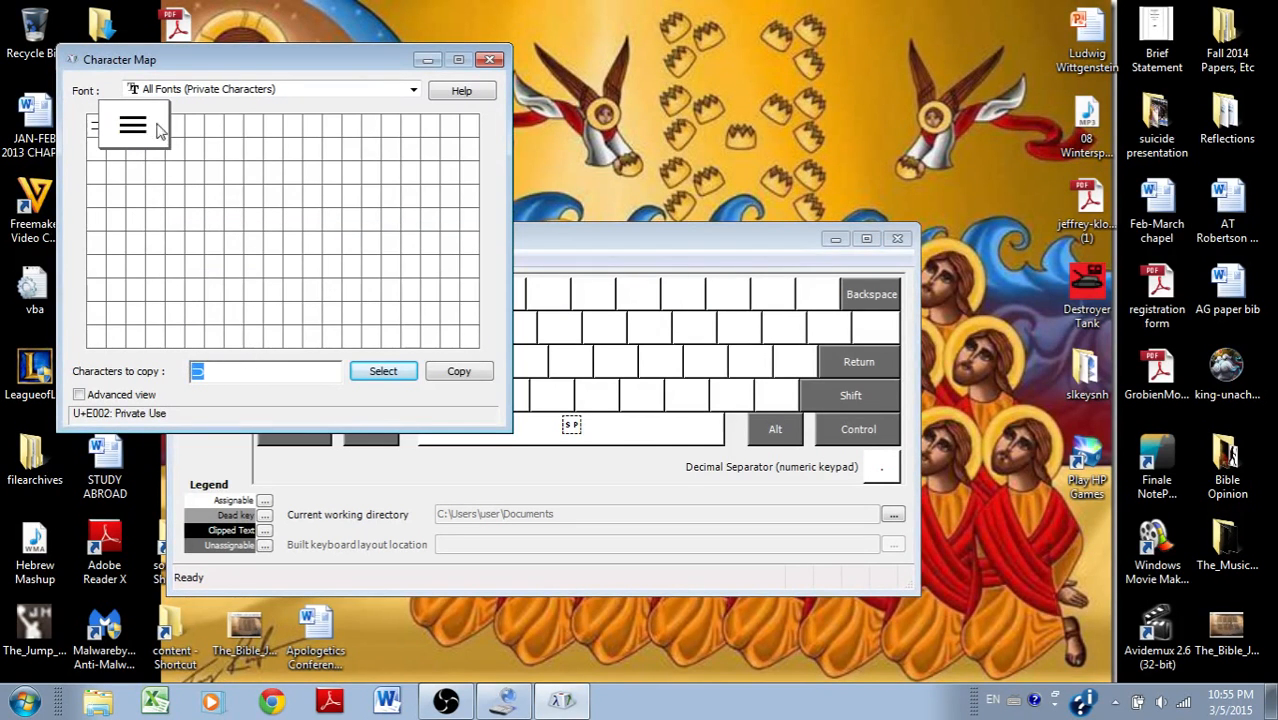
pyautogui.click(364, 371)
pyautogui.moveTo(222, 369); pyautogui.dragTo(181, 374)
pyautogui.hotkey('ctrl', 'c')
pyautogui.click(535, 286)
pyautogui.click(406, 304)
pyautogui.hotkey('ctrl', 'v')
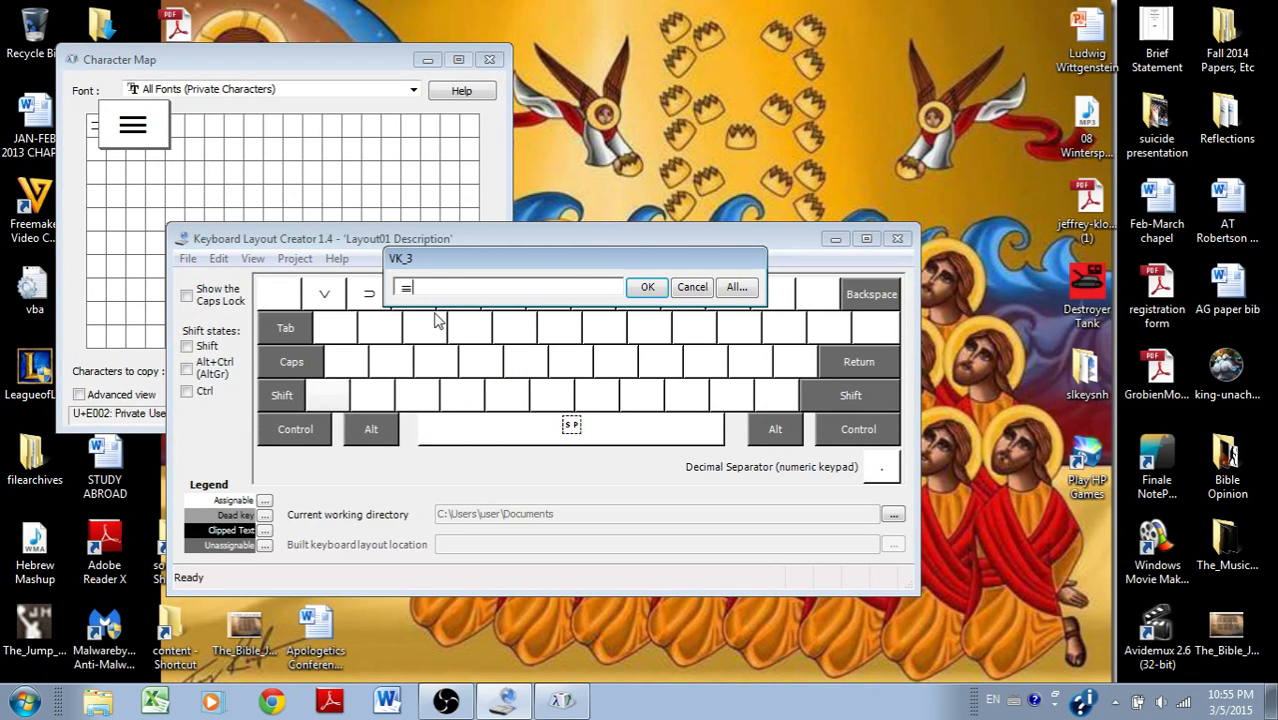
pyautogui.click(647, 288)
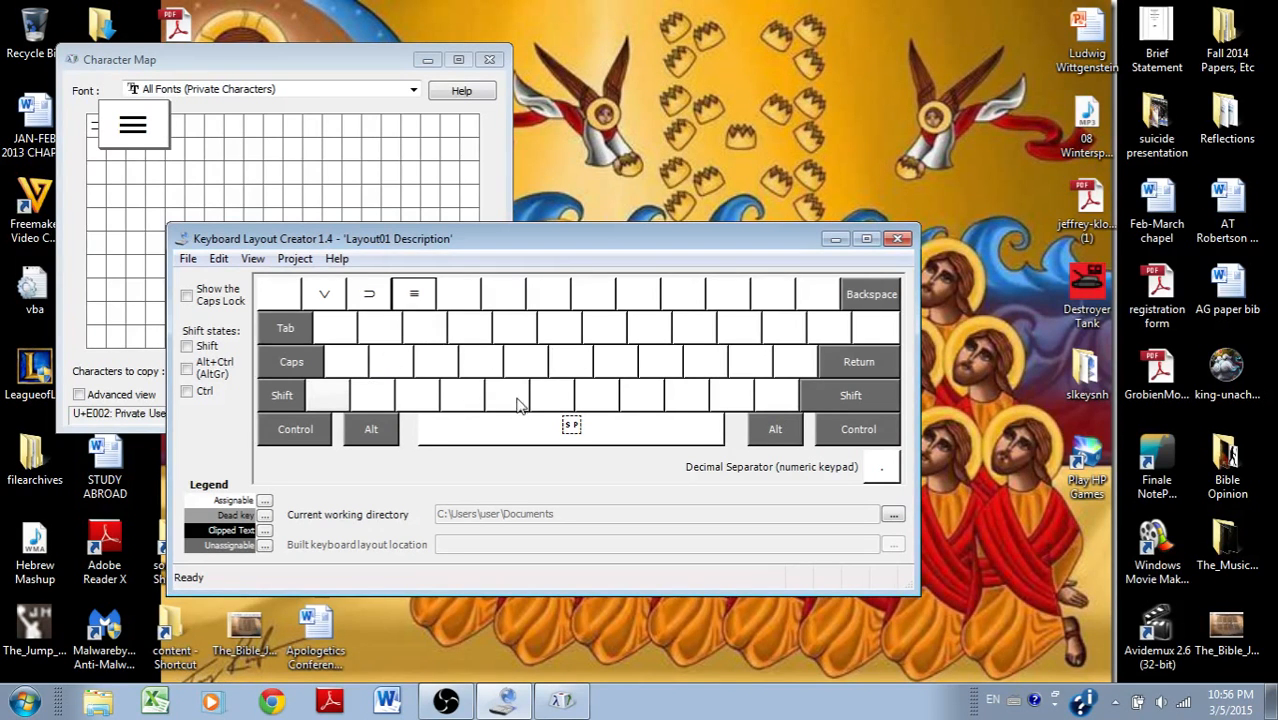
# Assign lowercase a to the A key and lowercase s to the S key in the unshifted layout
pyautogui.click(346, 364)
pyautogui.write('a')
pyautogui.click(570, 358)
pyautogui.click(392, 368)
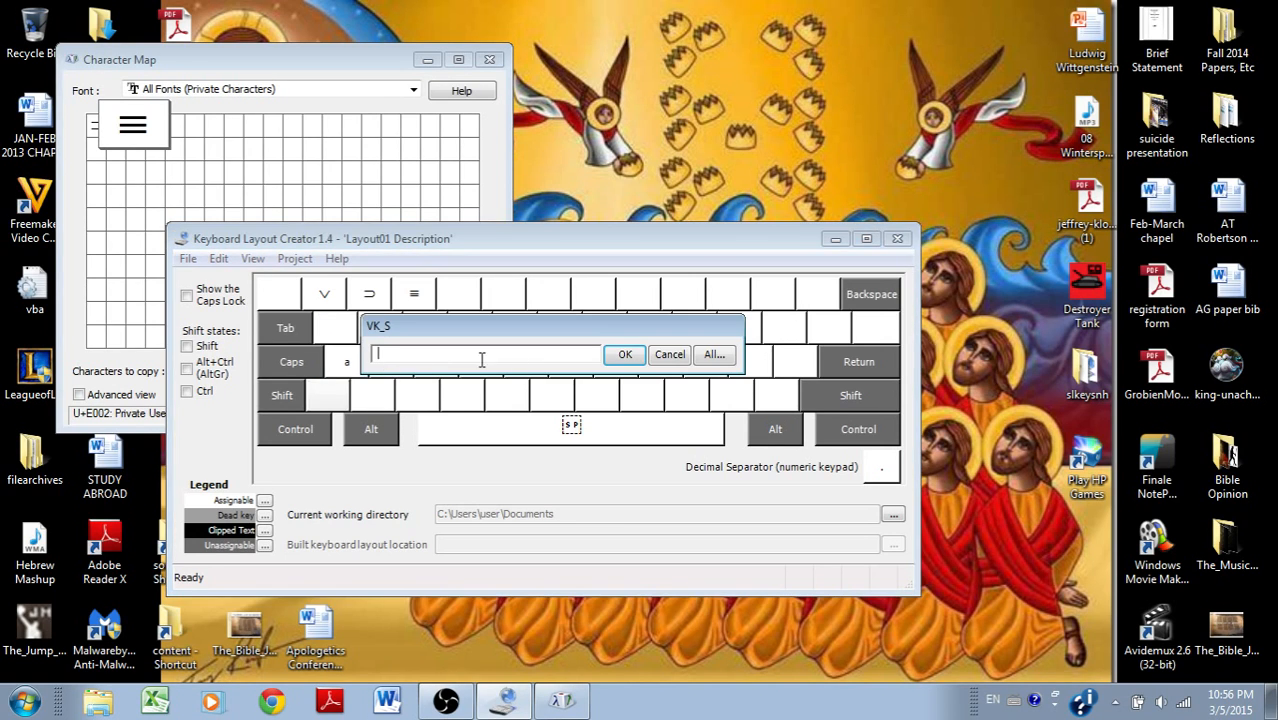
pyautogui.write('s')
pyautogui.click(610, 353)
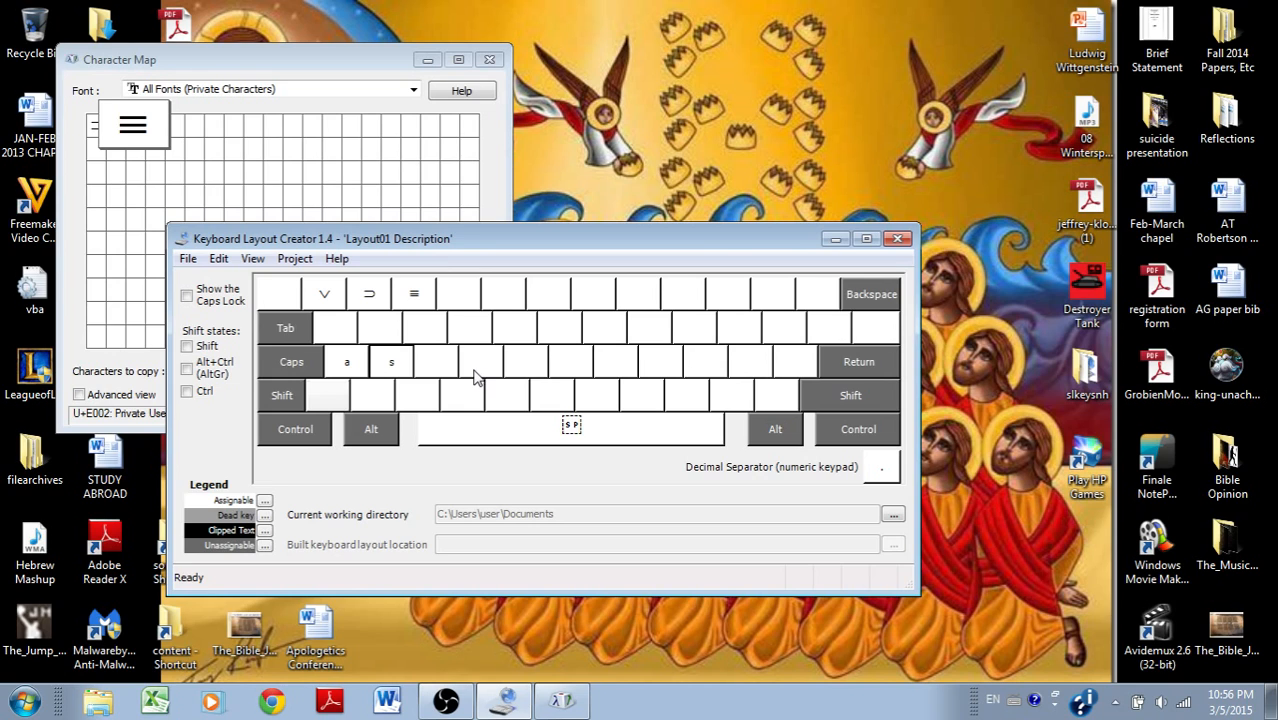
# Assign uppercase A, S and D to their keys in the Shift state, and return to the unshifted layout
pyautogui.click(187, 347)
pyautogui.click(340, 367)
pyautogui.write('A')
pyautogui.click(575, 355)
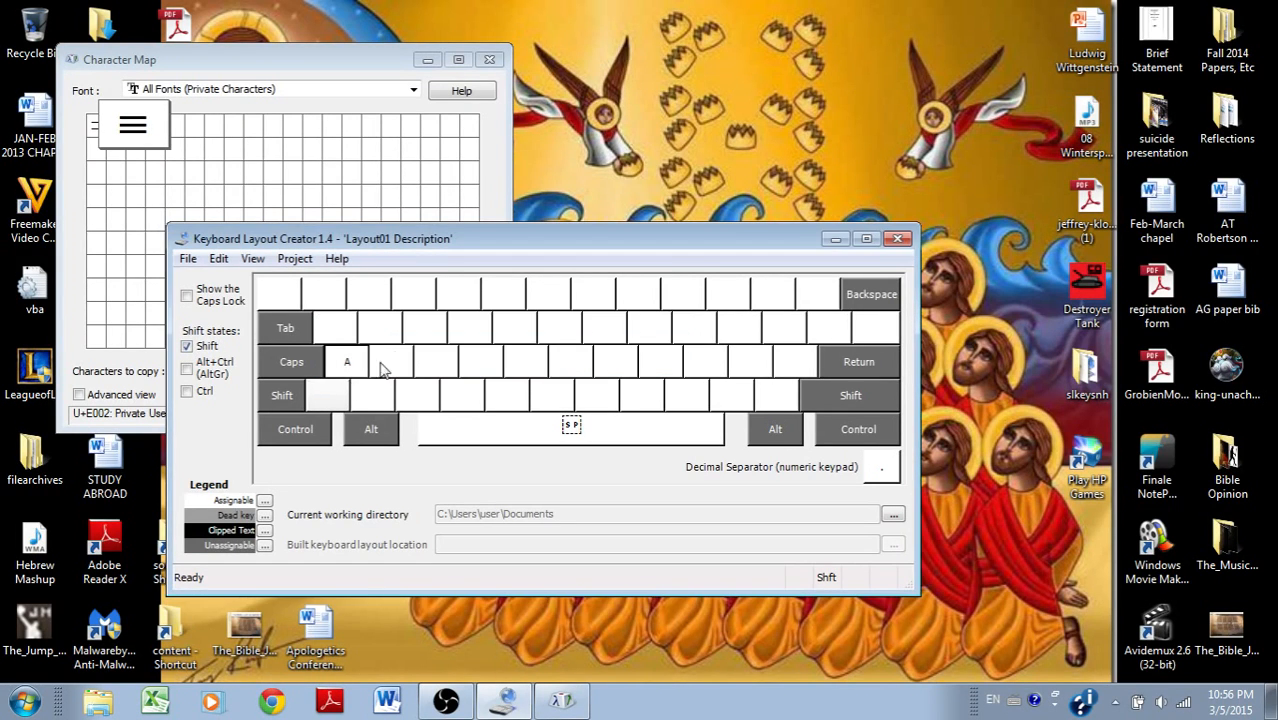
pyautogui.click(400, 358)
pyautogui.write('S')
pyautogui.click(600, 363)
pyautogui.click(455, 366)
pyautogui.write('D')
pyautogui.click(662, 358)
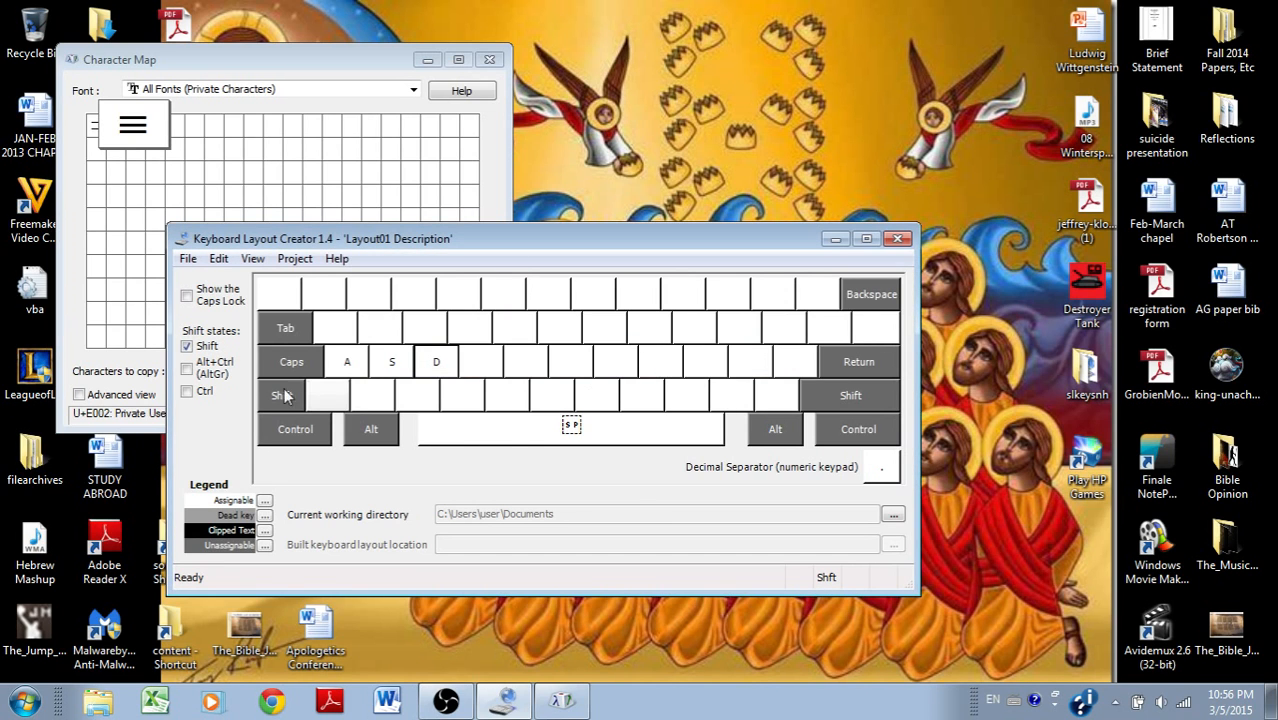
pyautogui.click(187, 347)
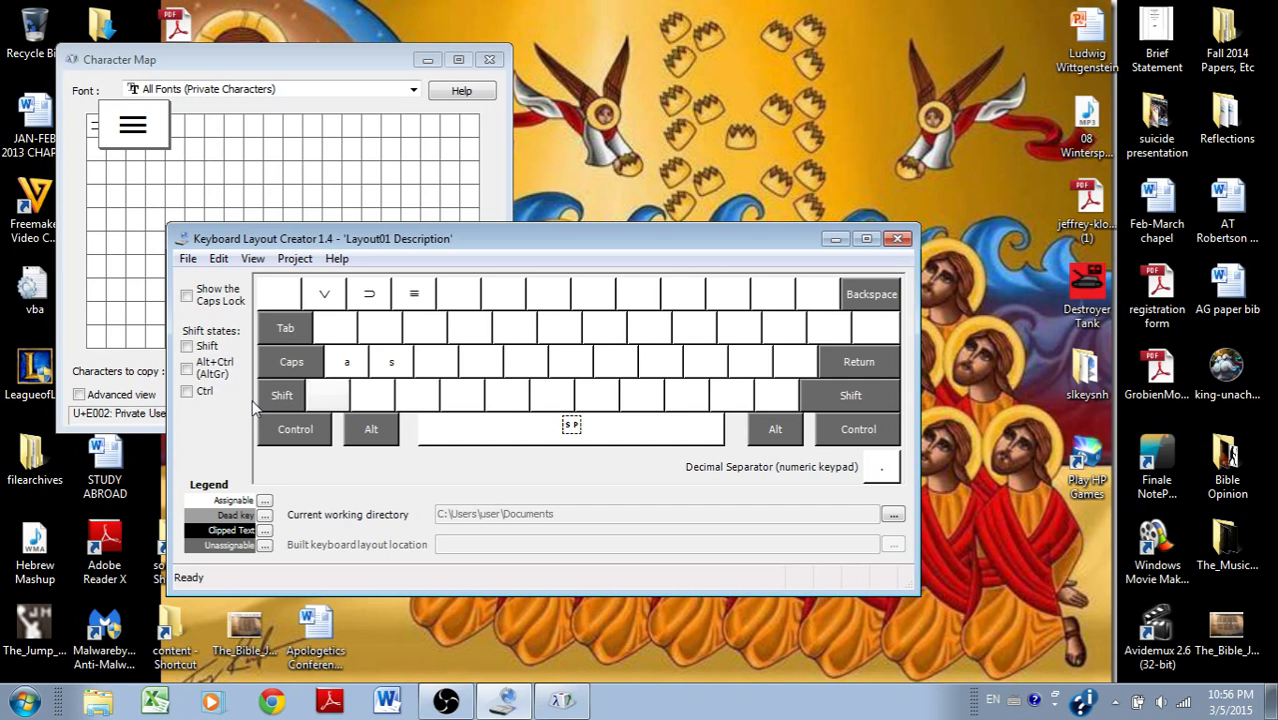
# Set the keyboard project's name to Ludwig and its description to Test in the layout properties
pyautogui.click(194, 262)
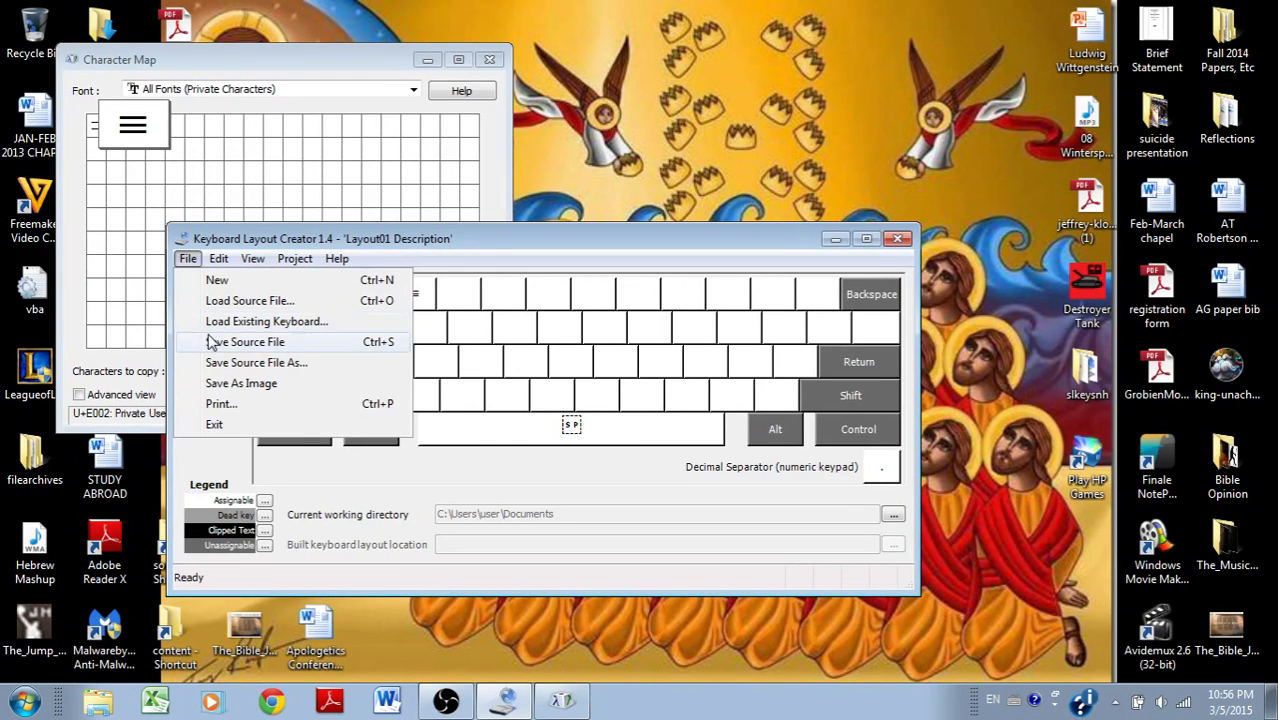
pyautogui.click(238, 238)
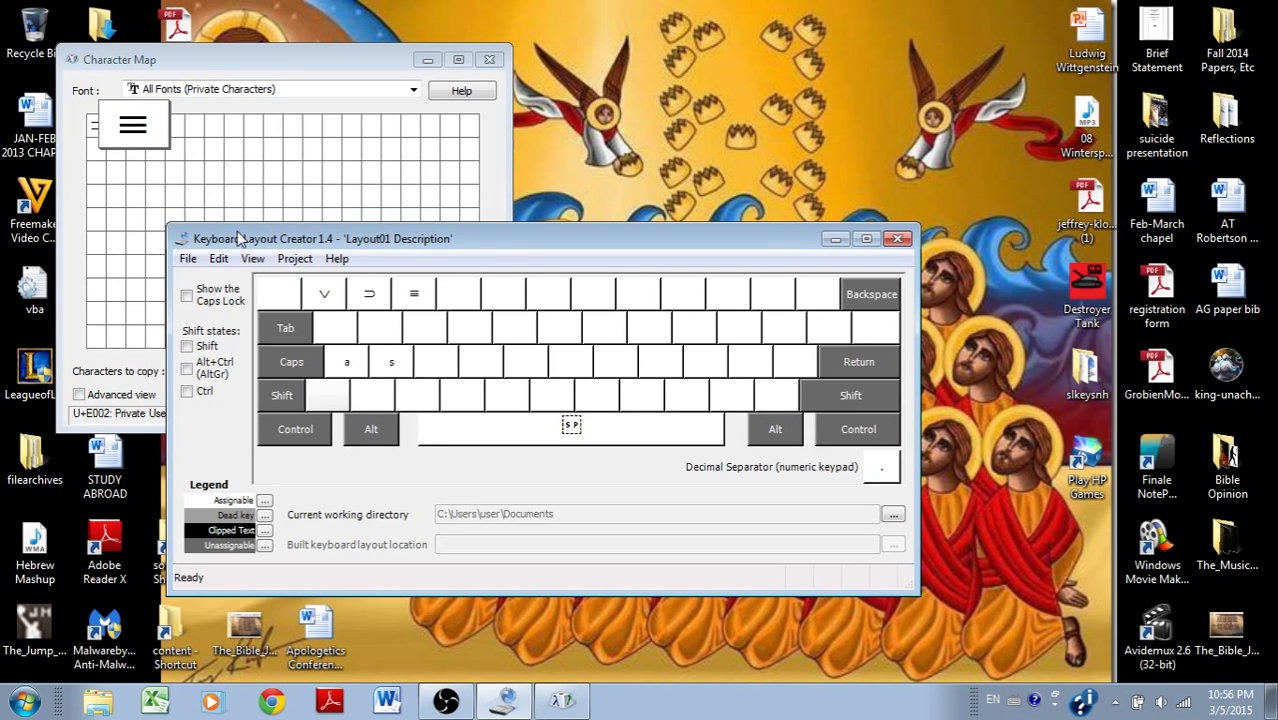
pyautogui.click(295, 258)
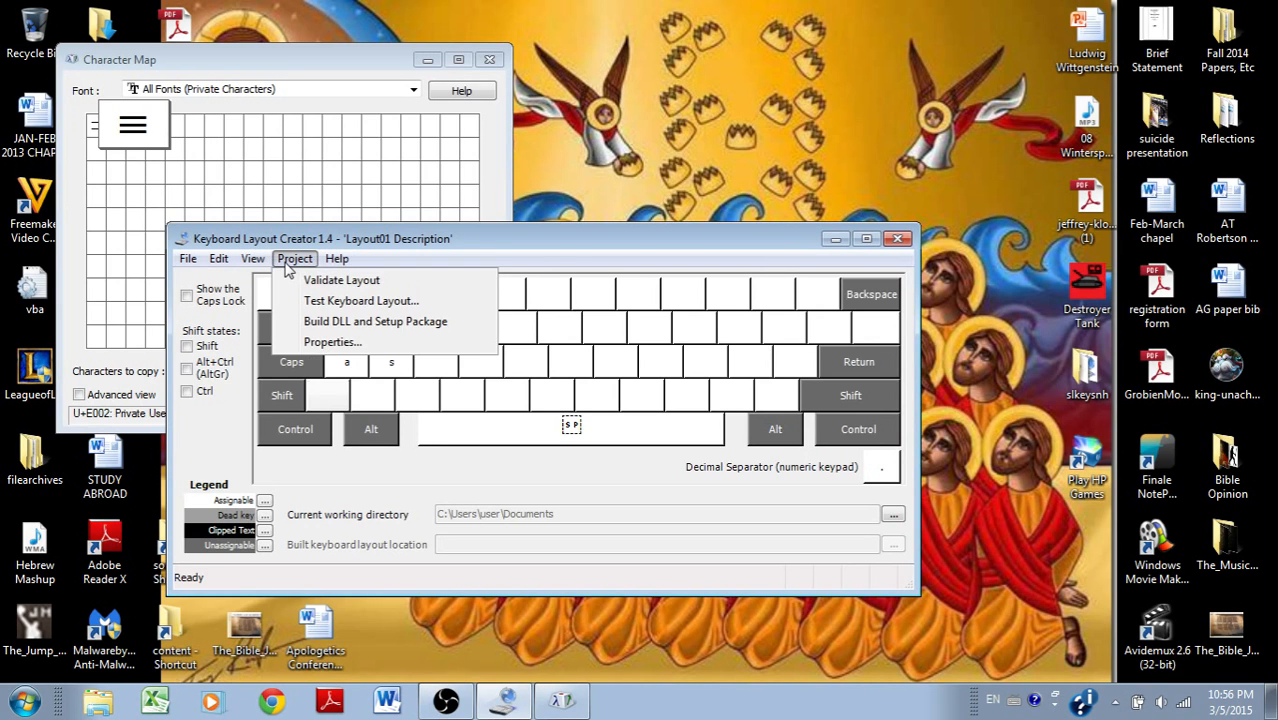
pyautogui.click(327, 343)
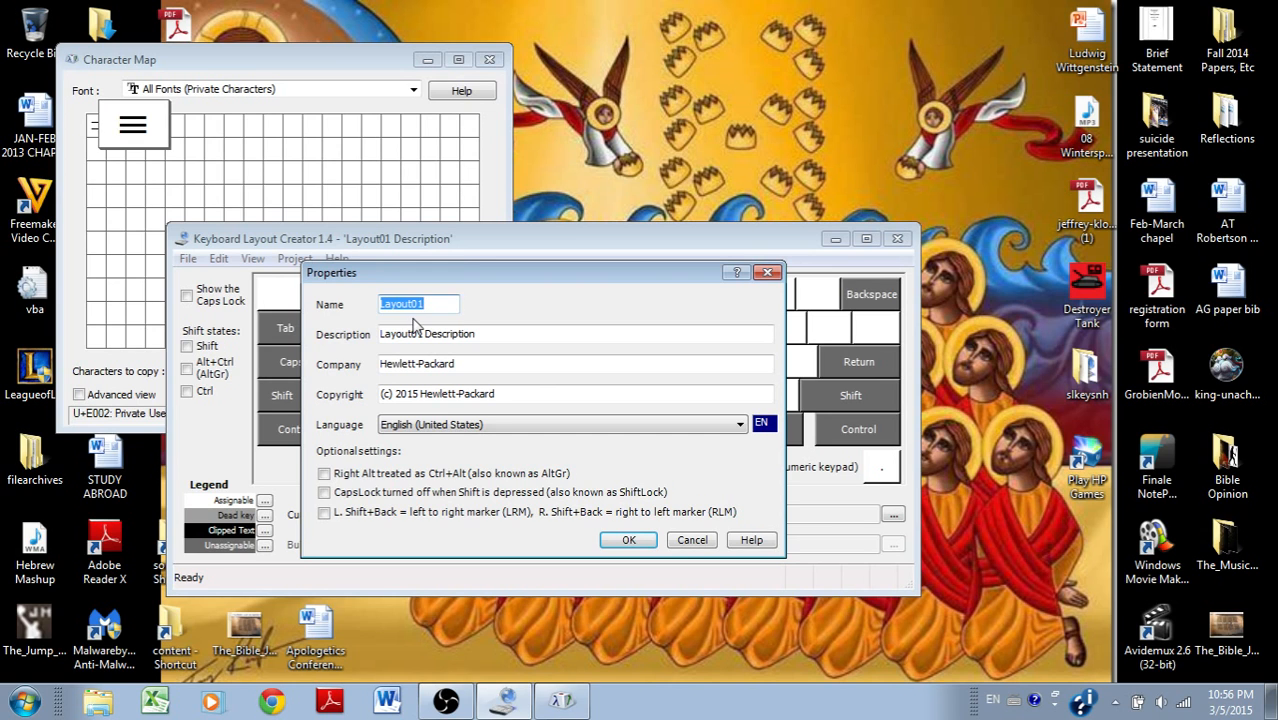
pyautogui.write('Ludwig')
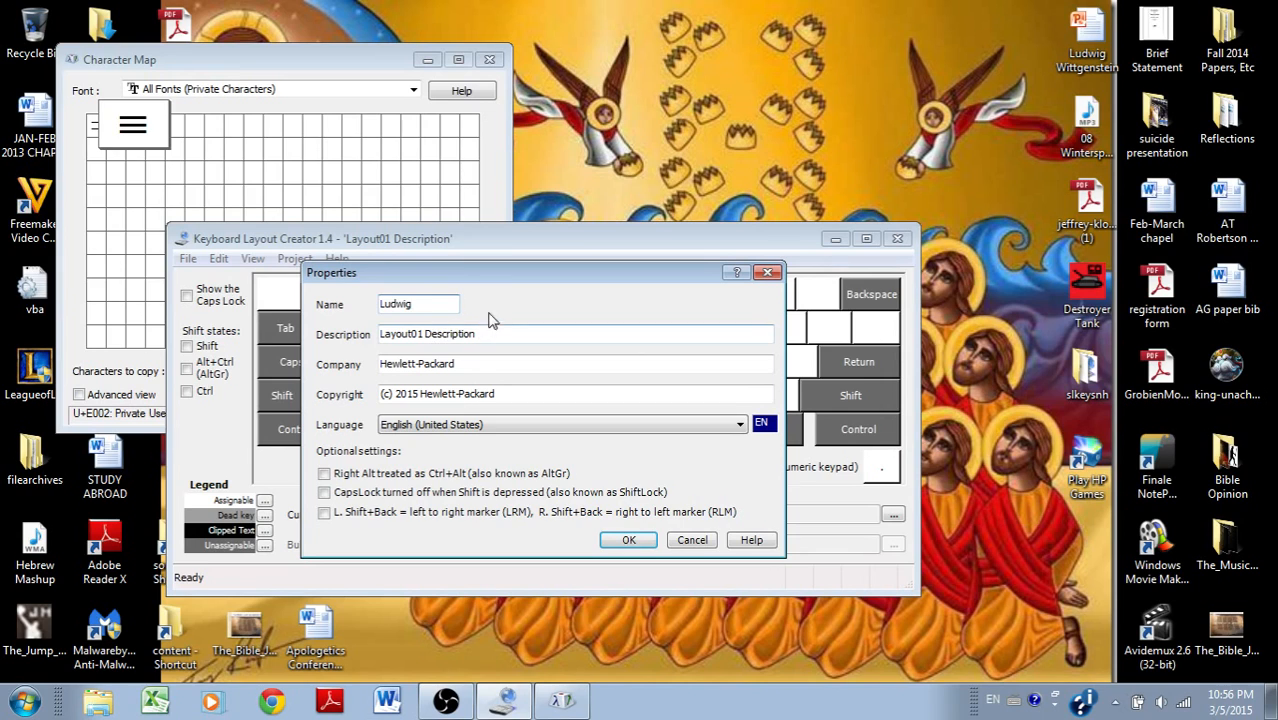
pyautogui.moveTo(497, 334); pyautogui.dragTo(364, 342)
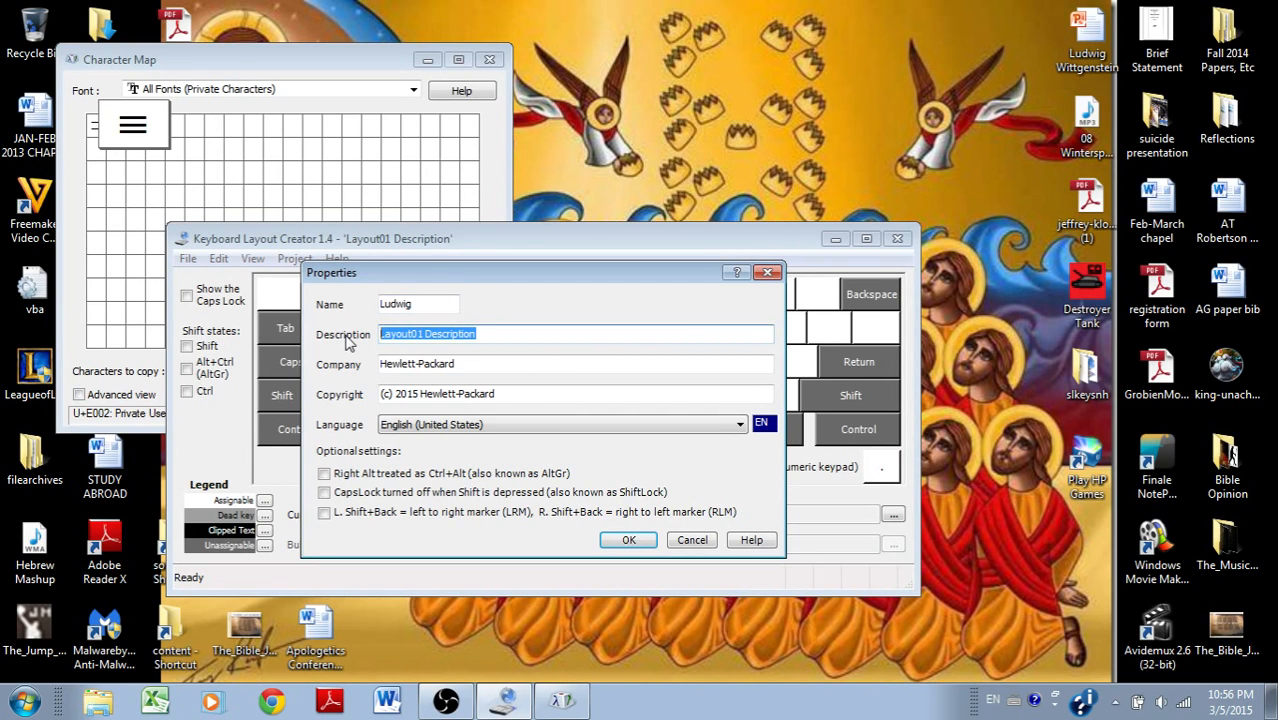
pyautogui.write('Test')
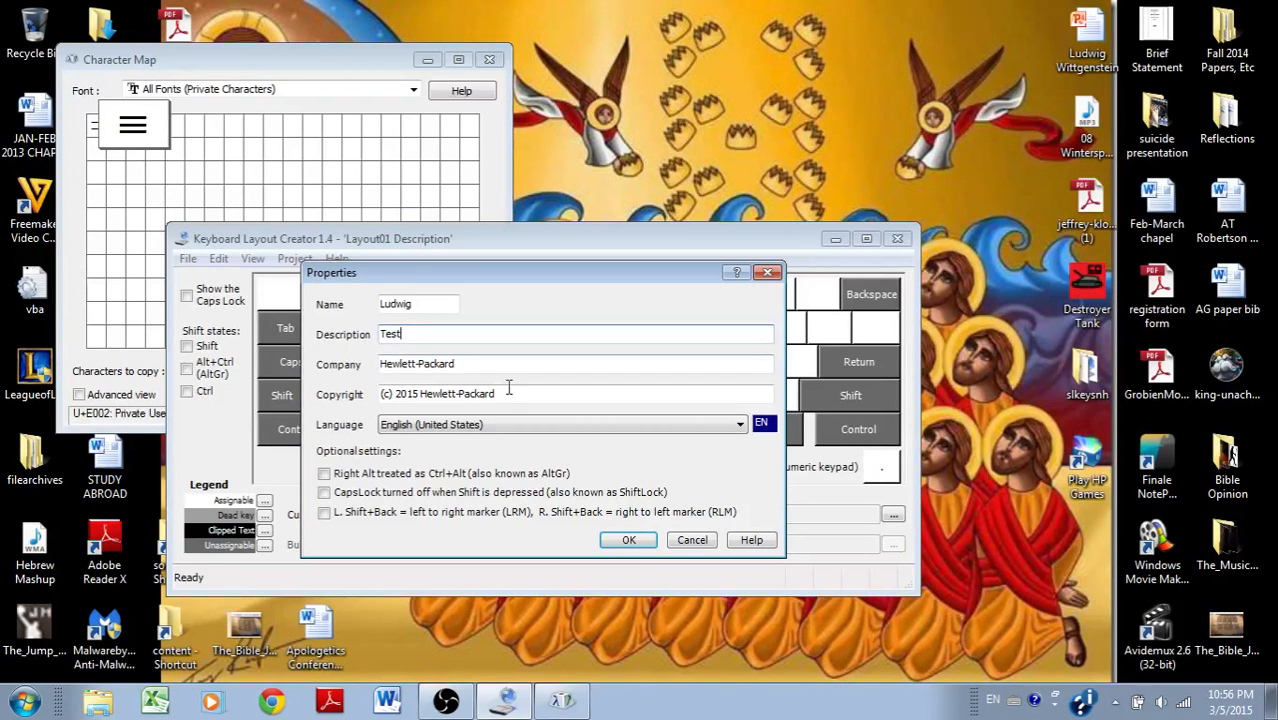
pyautogui.click(630, 540)
# Save the layout's source file as LudwigKeyboard in My Documents
pyautogui.click(186, 262)
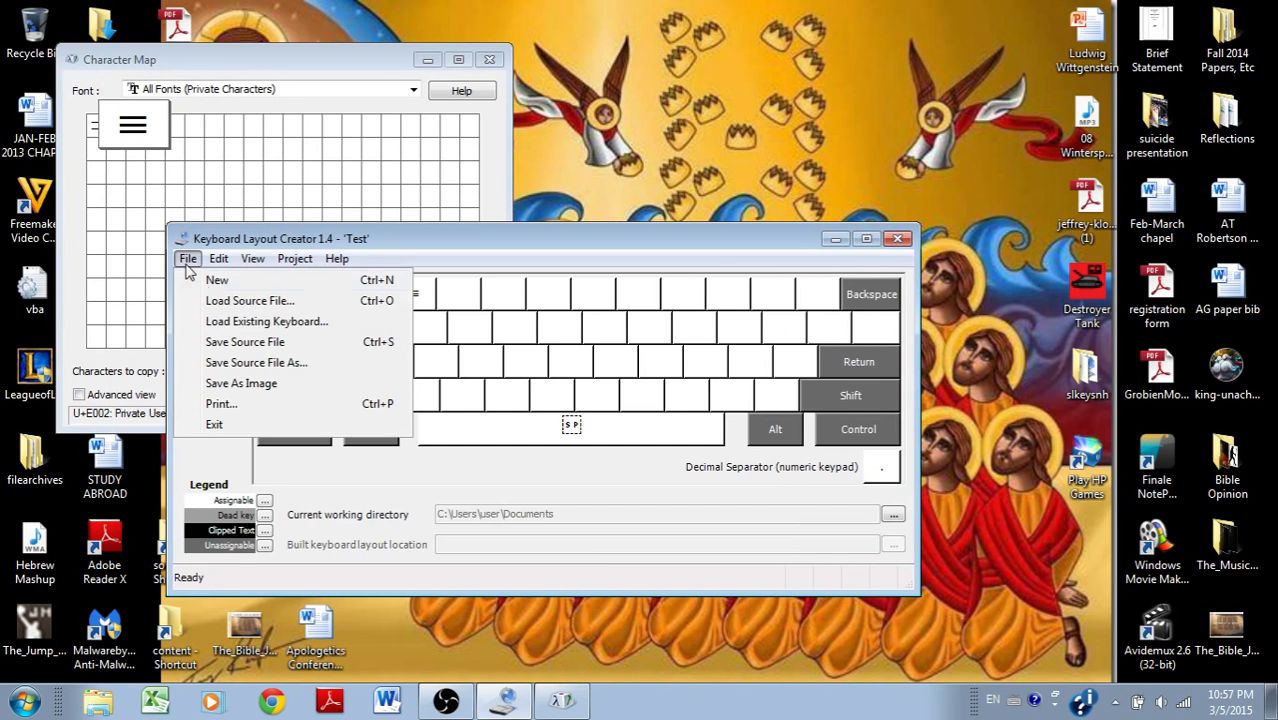
pyautogui.click(231, 347)
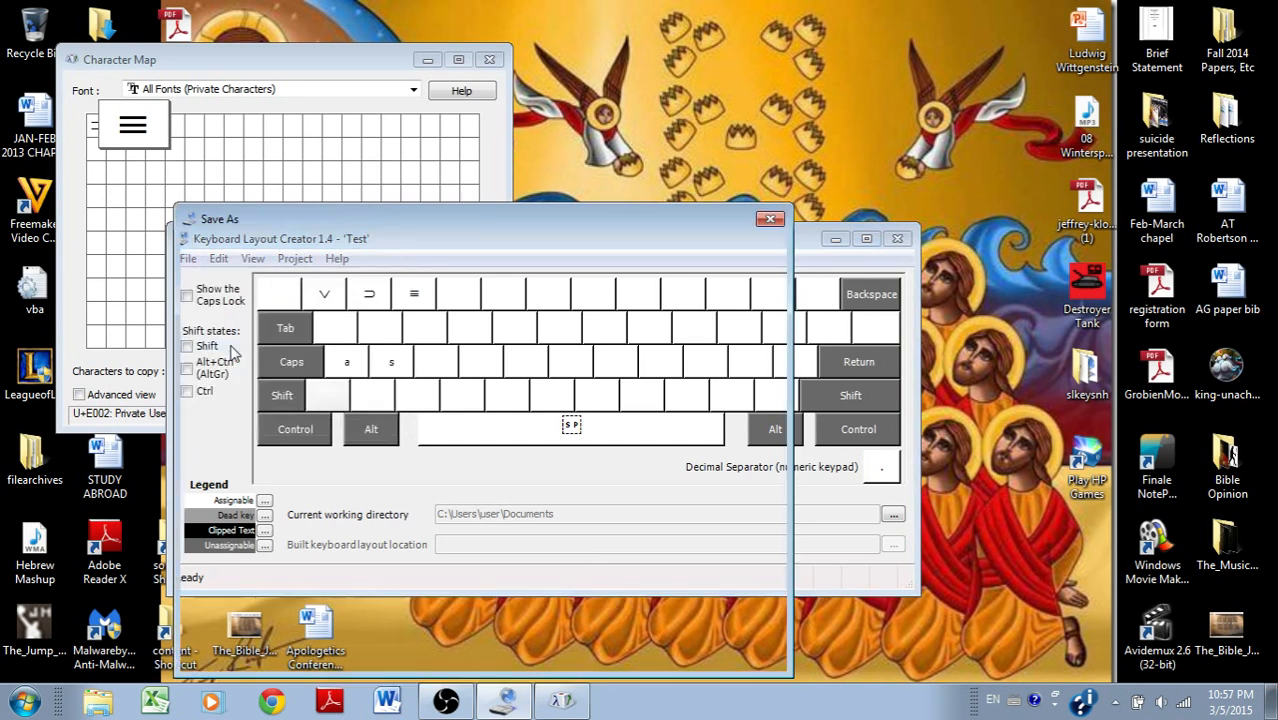
pyautogui.write('Lud')
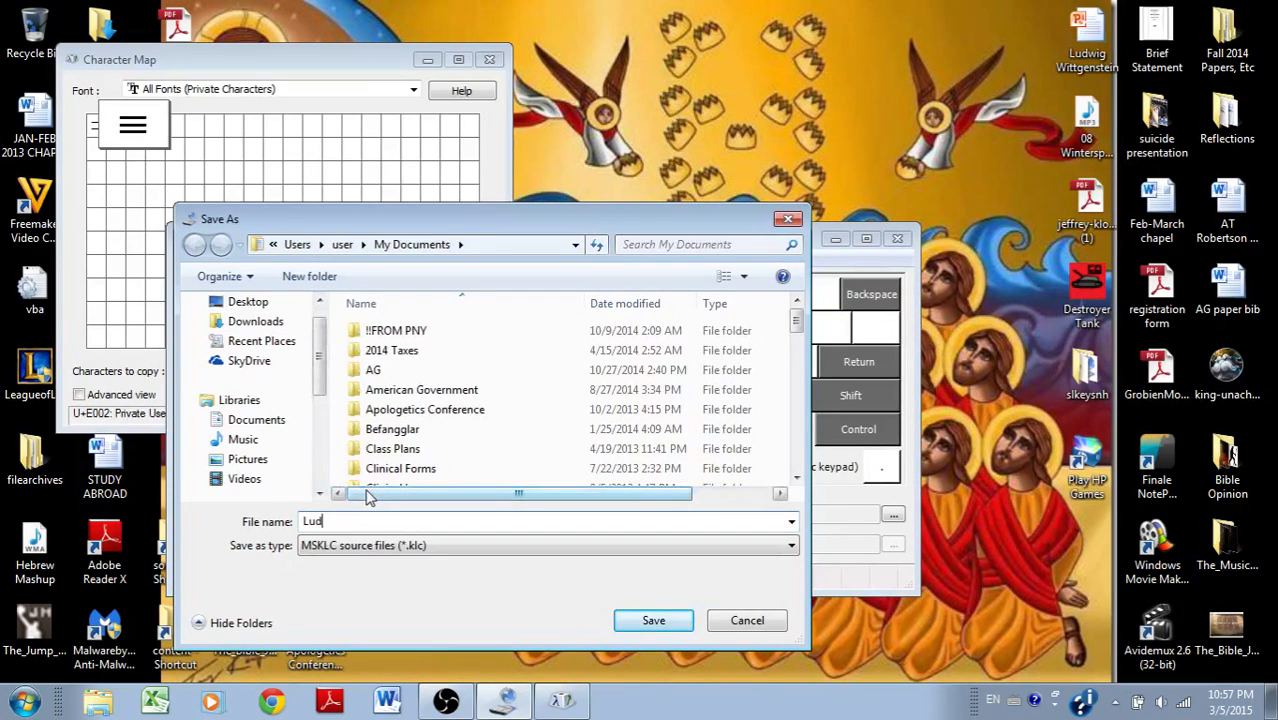
pyautogui.write('wigKeyboard')
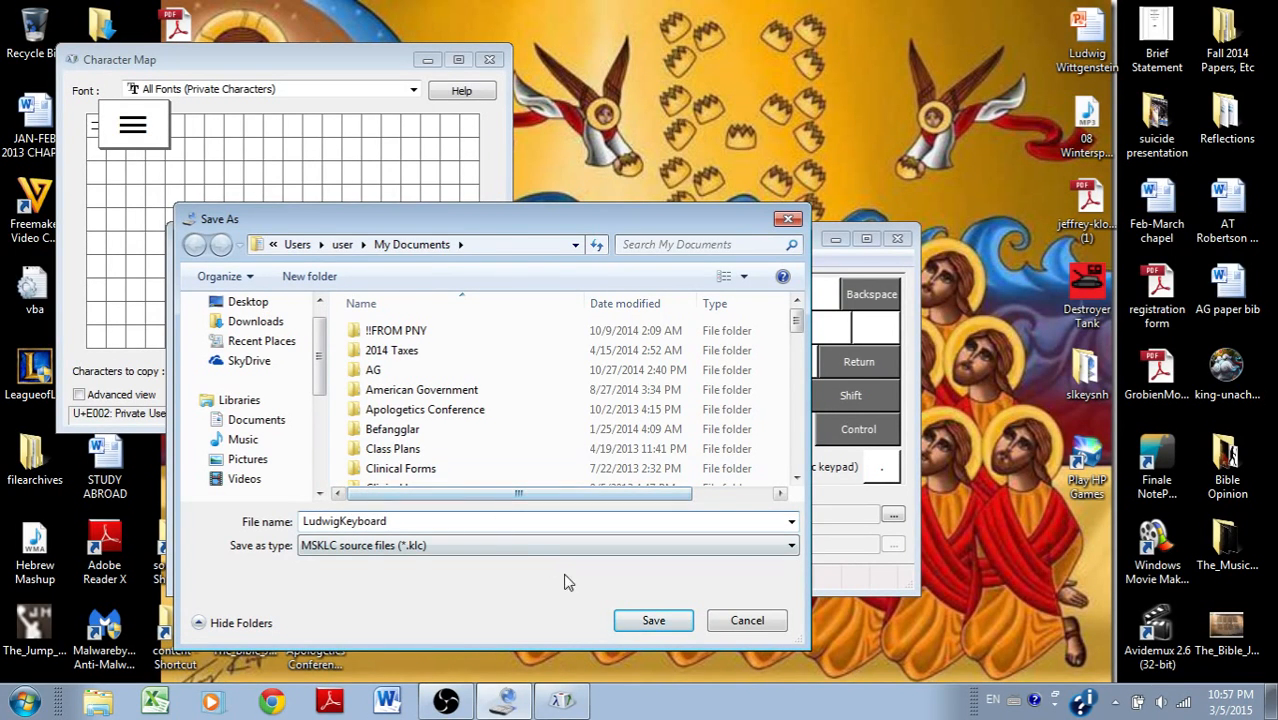
pyautogui.click(628, 621)
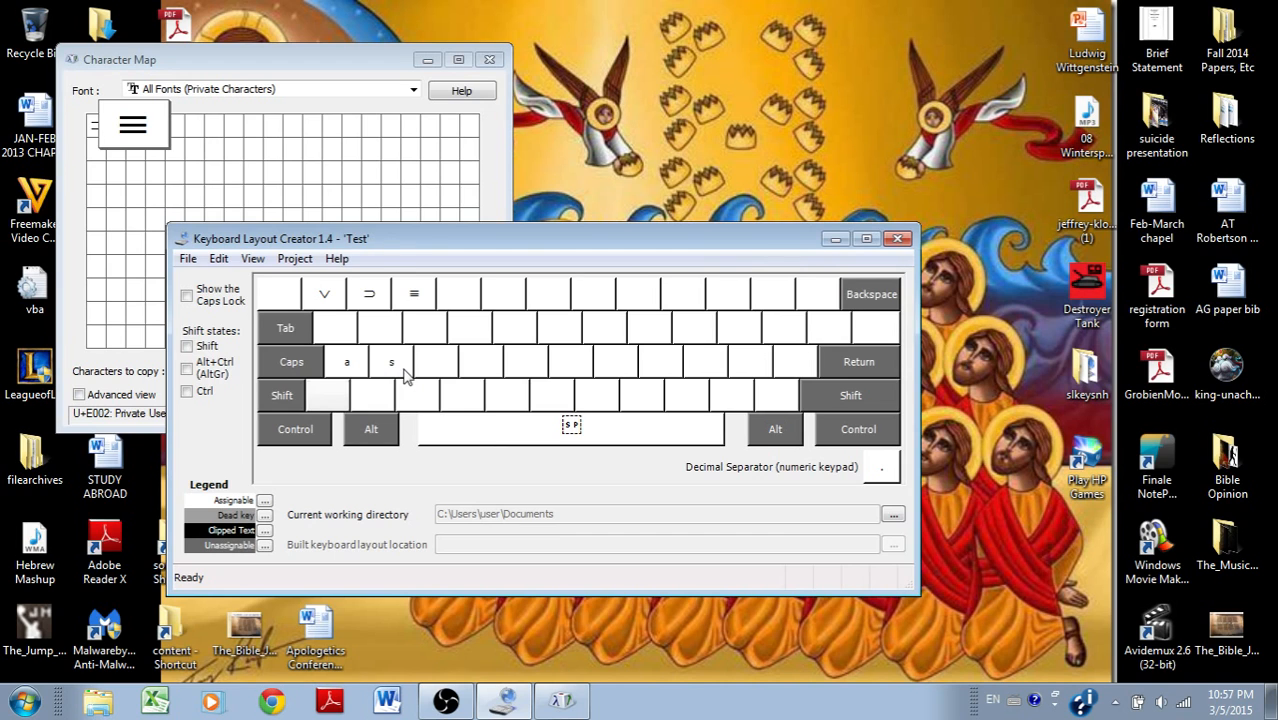
# Build the layout's DLL and setup package, skip the verification log, and open the output directory
pyautogui.click(297, 259)
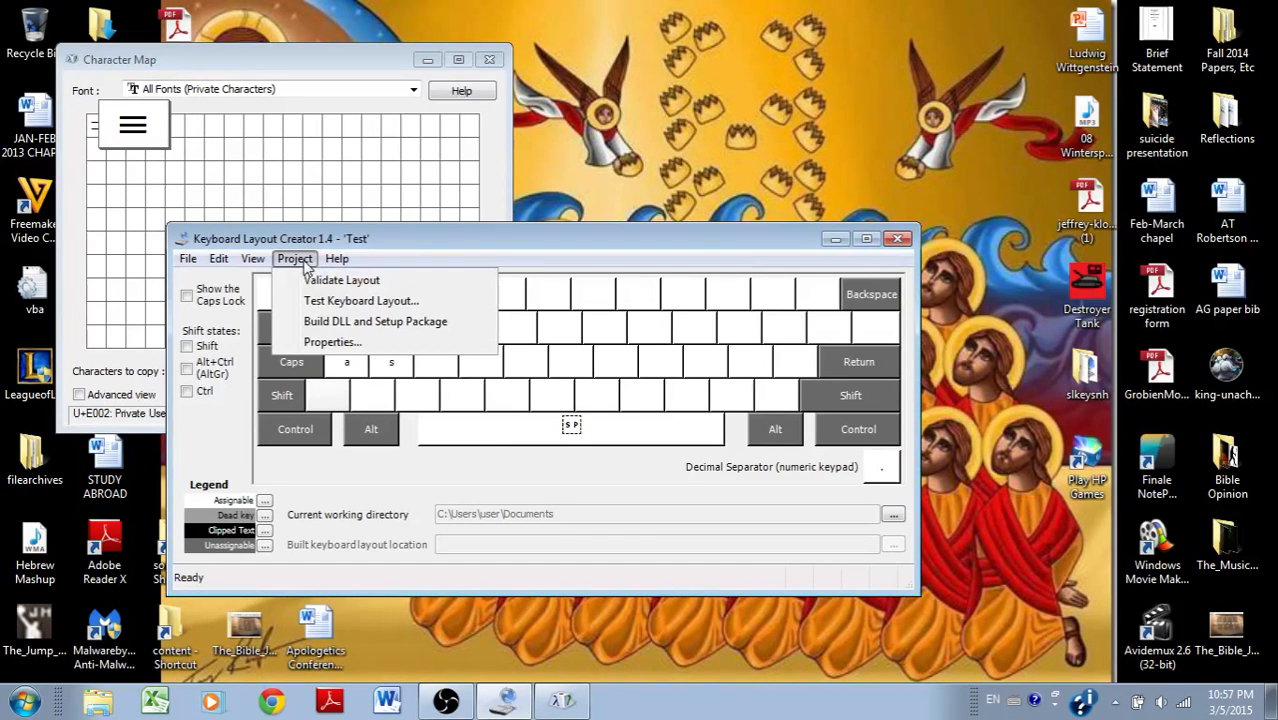
pyautogui.click(368, 321)
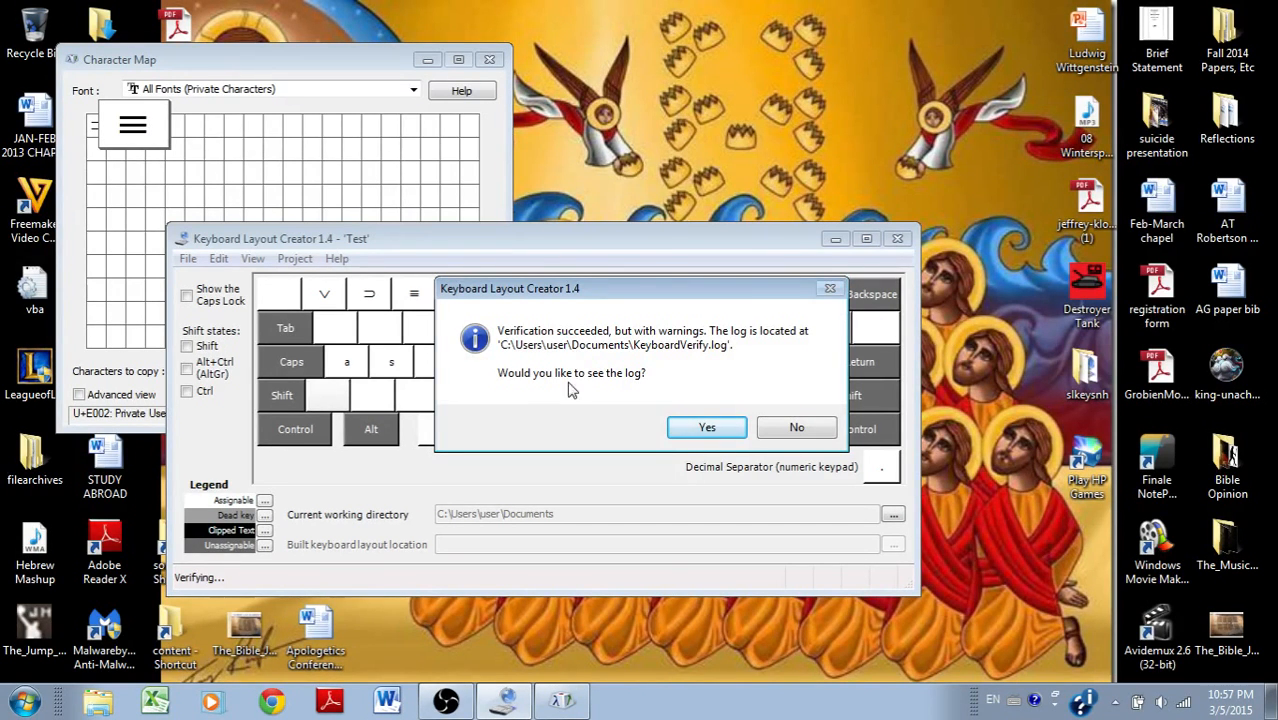
pyautogui.click(780, 430)
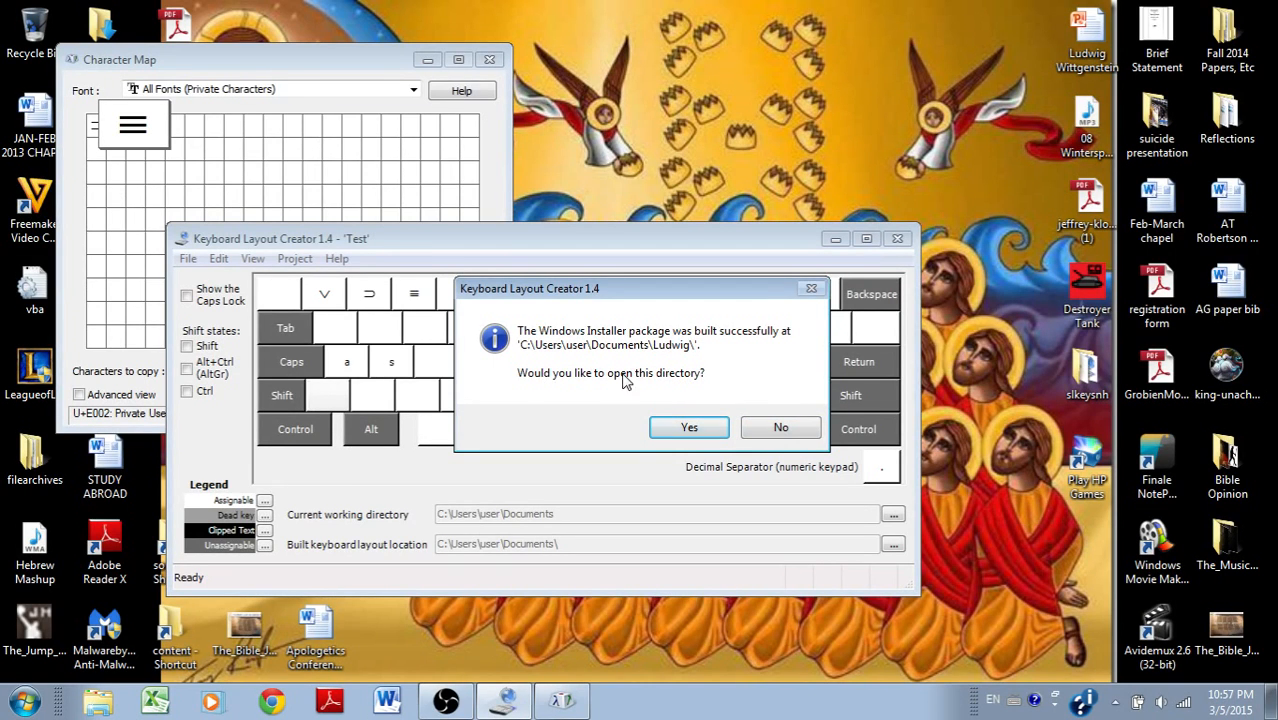
pyautogui.click(688, 428)
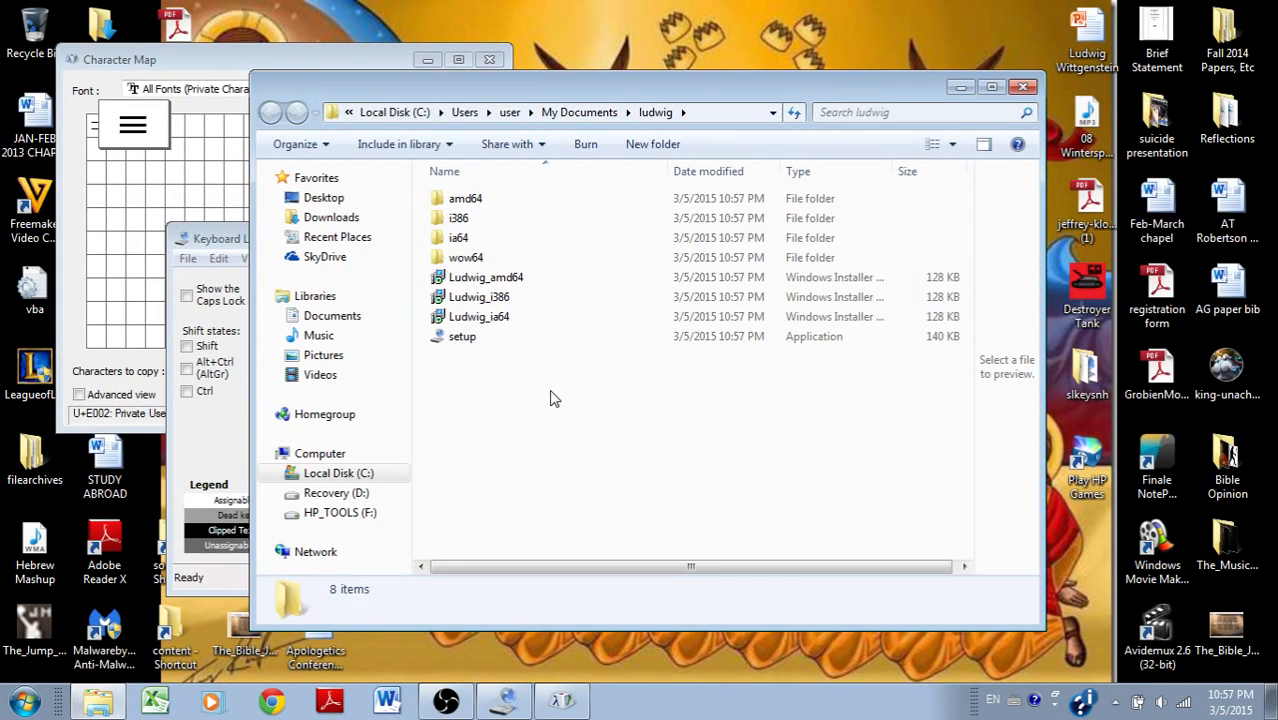
# Run the setup application from the ludwig folder, allow it to make changes, and close the finished installer
pyautogui.doubleClick(484, 341)
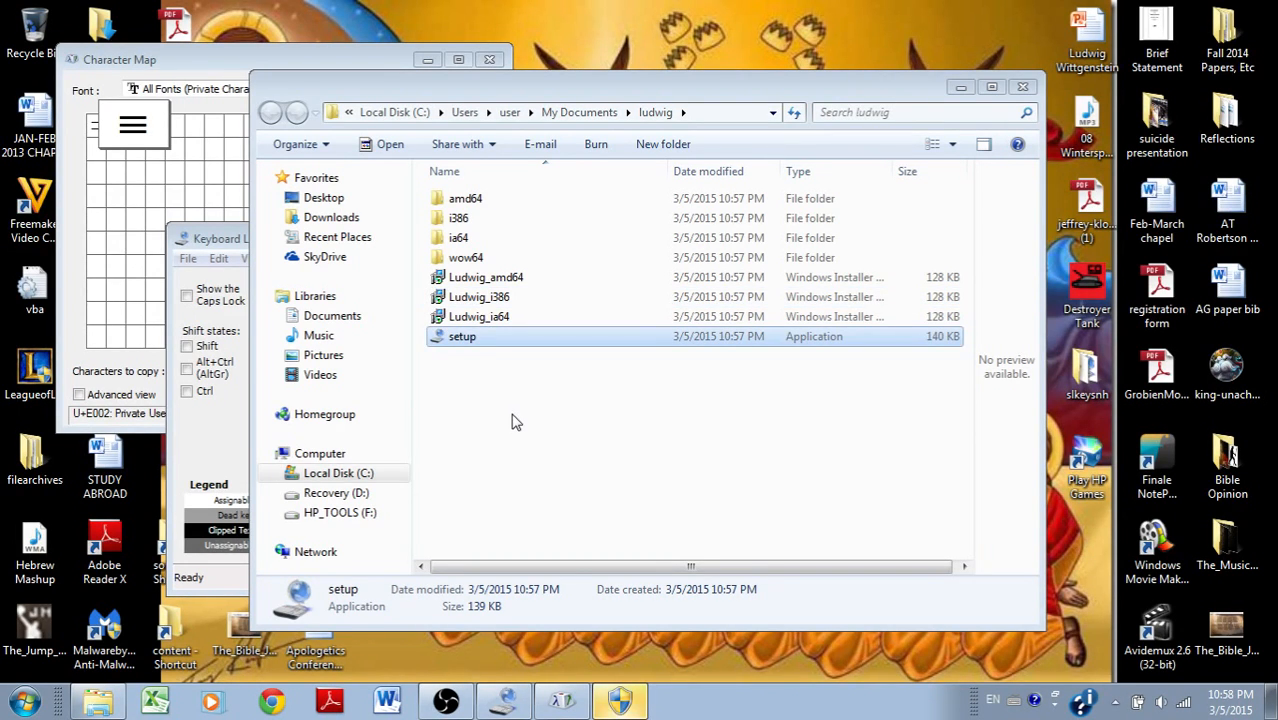
pyautogui.click(622, 703)
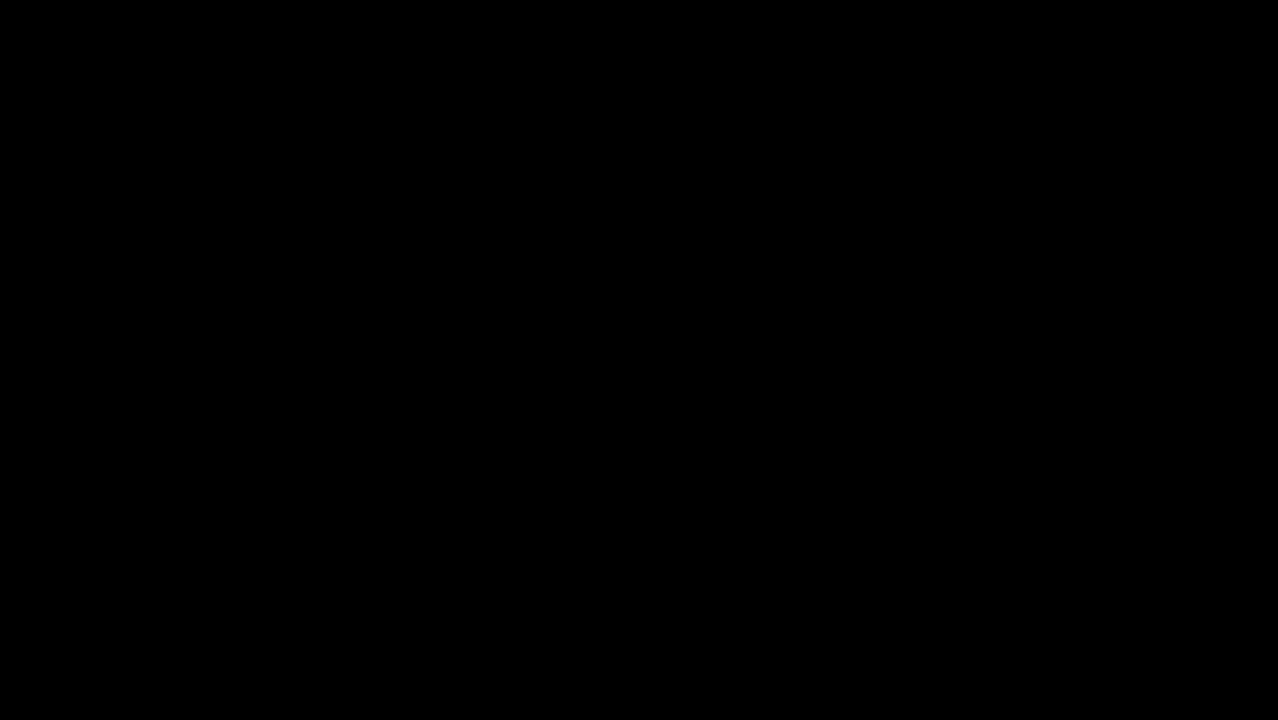
pyautogui.click(711, 381)
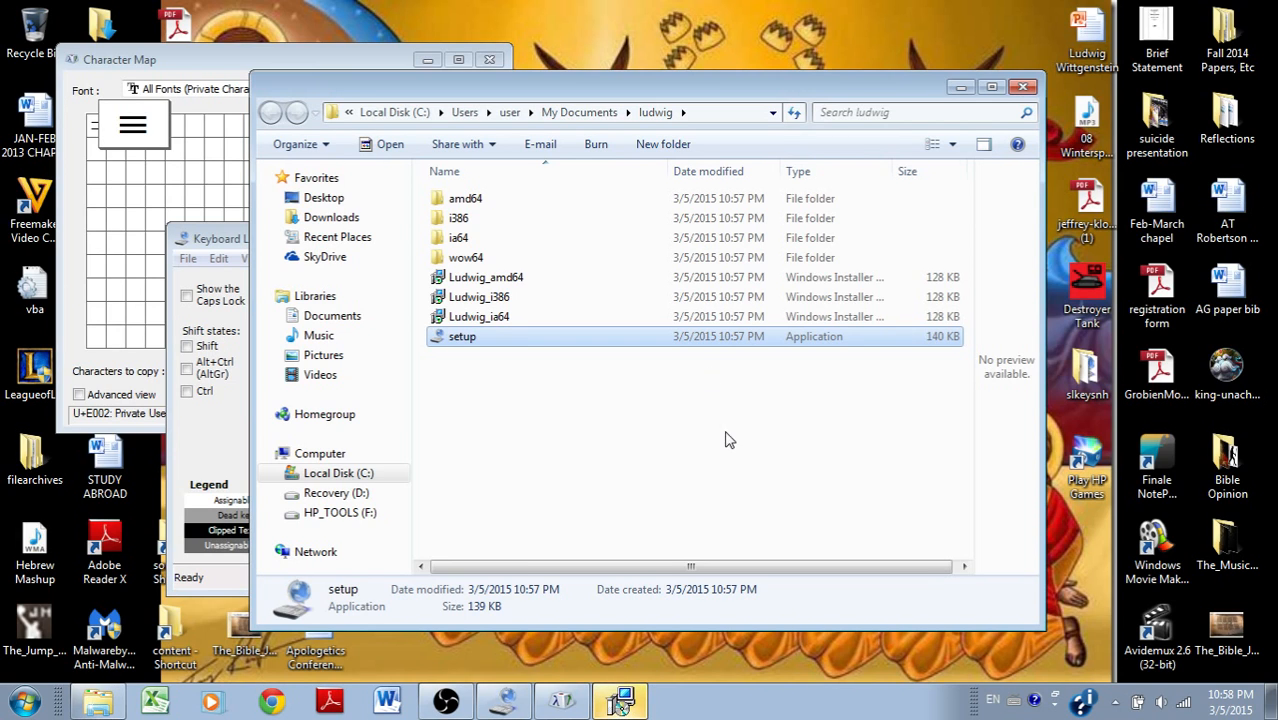
pyautogui.click(622, 702)
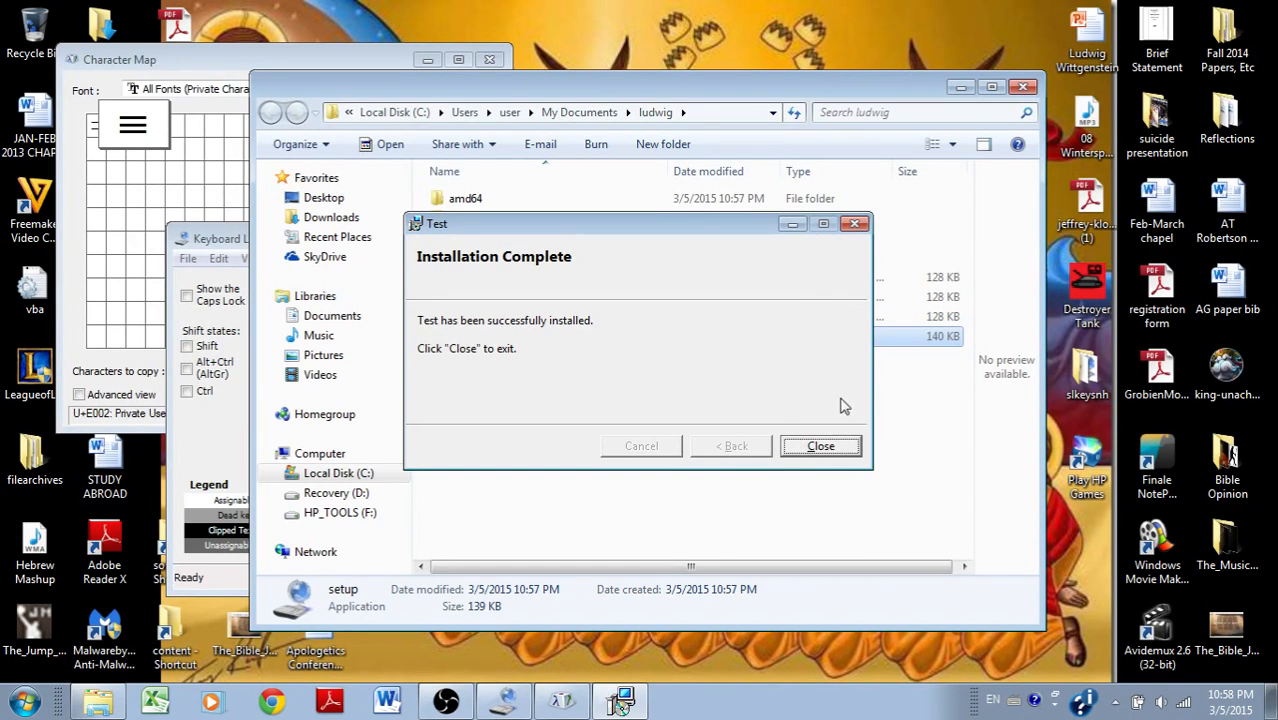
pyautogui.click(820, 447)
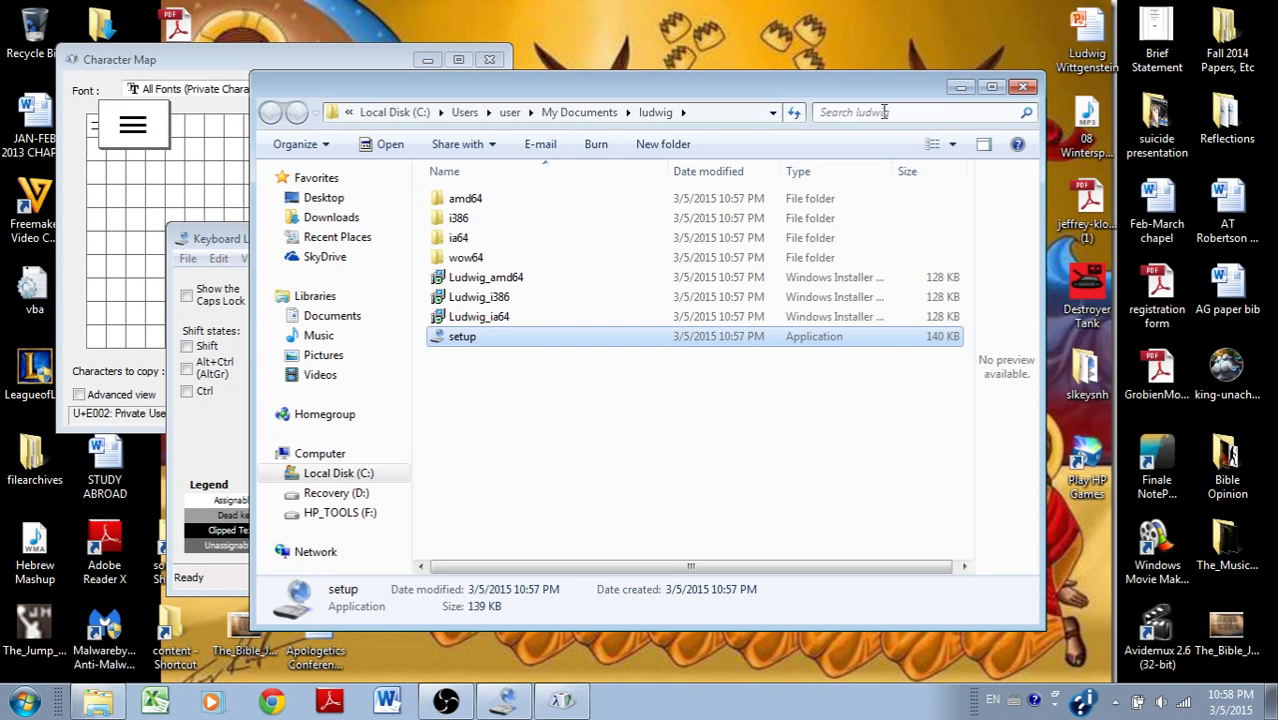
# Close the ludwig folder window, Keyboard Layout Creator and Character Map
pyautogui.click(1023, 90)
pyautogui.click(927, 237)
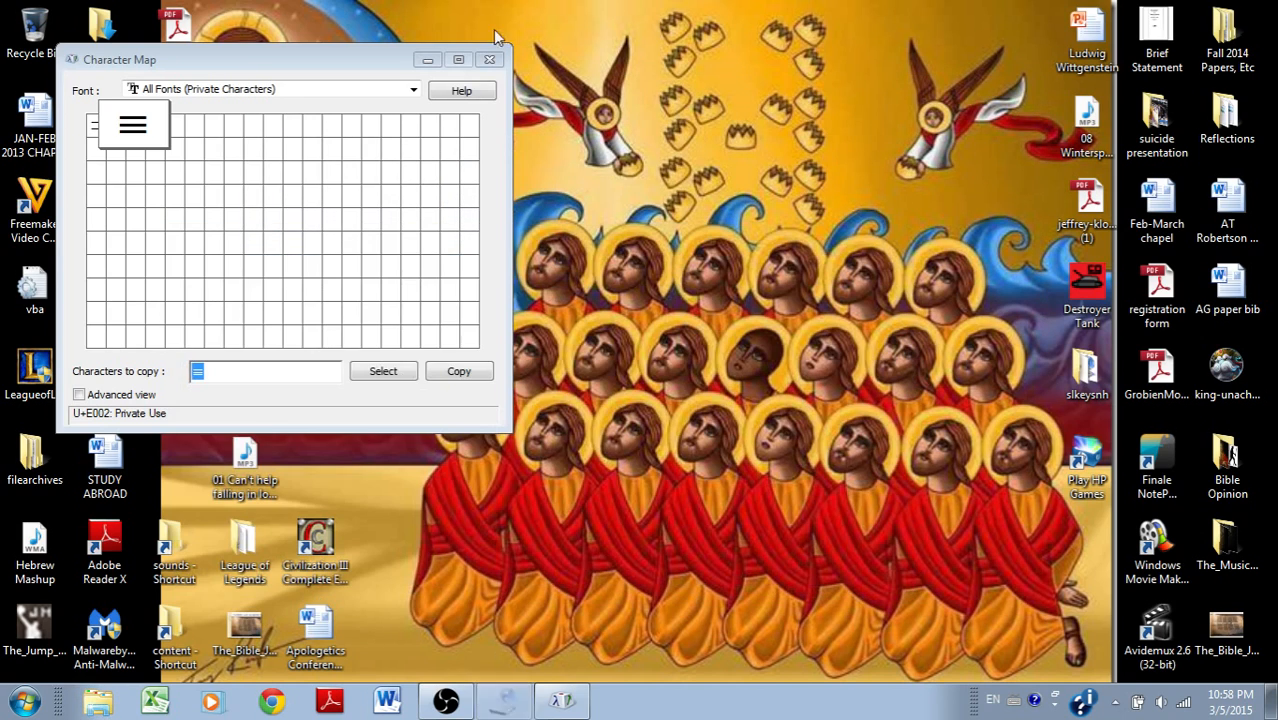
pyautogui.click(489, 59)
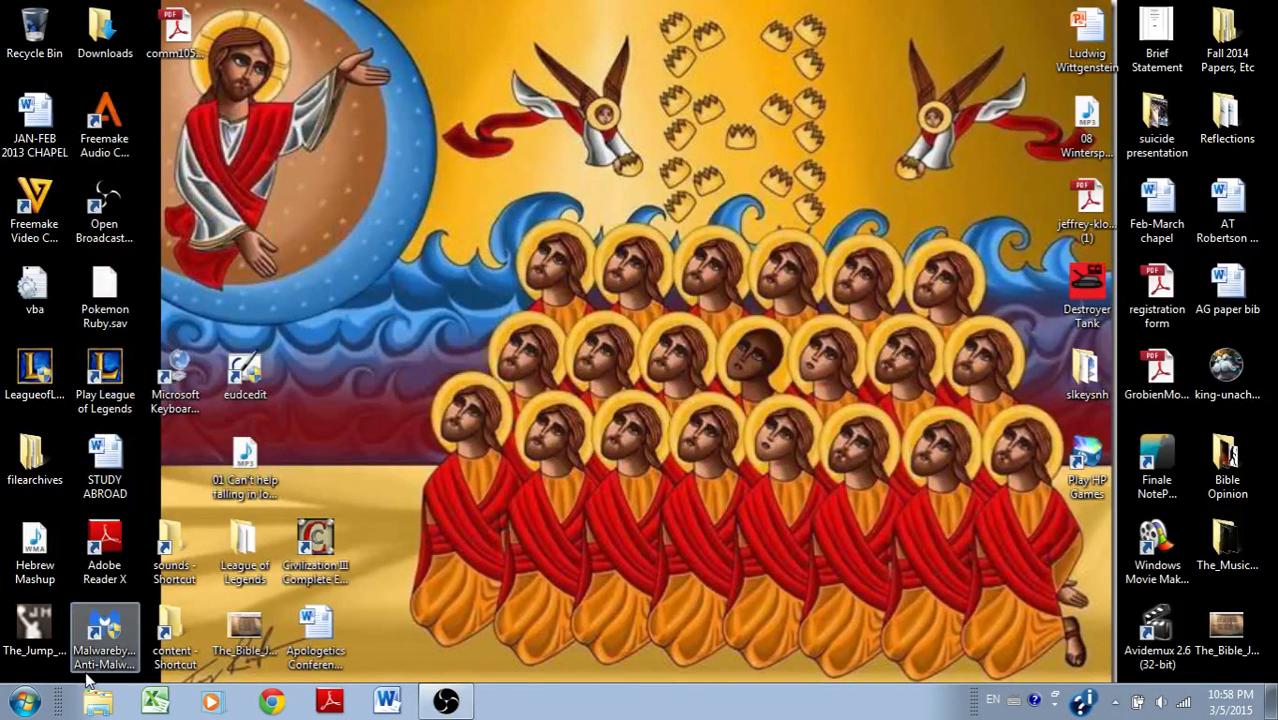
# Search Windows for keyboard settings and open the list of installed keyboards through Change keyboards or other input methods
pyautogui.click(16, 708)
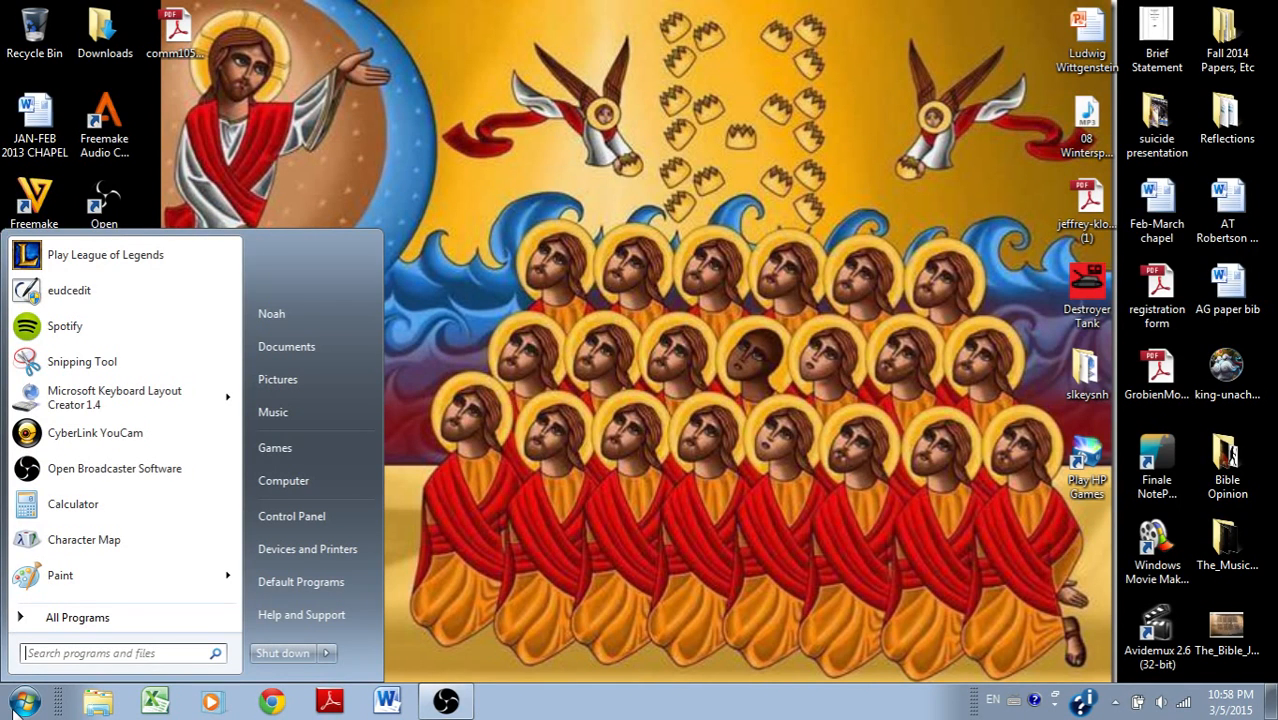
pyautogui.write('keyboard settings')
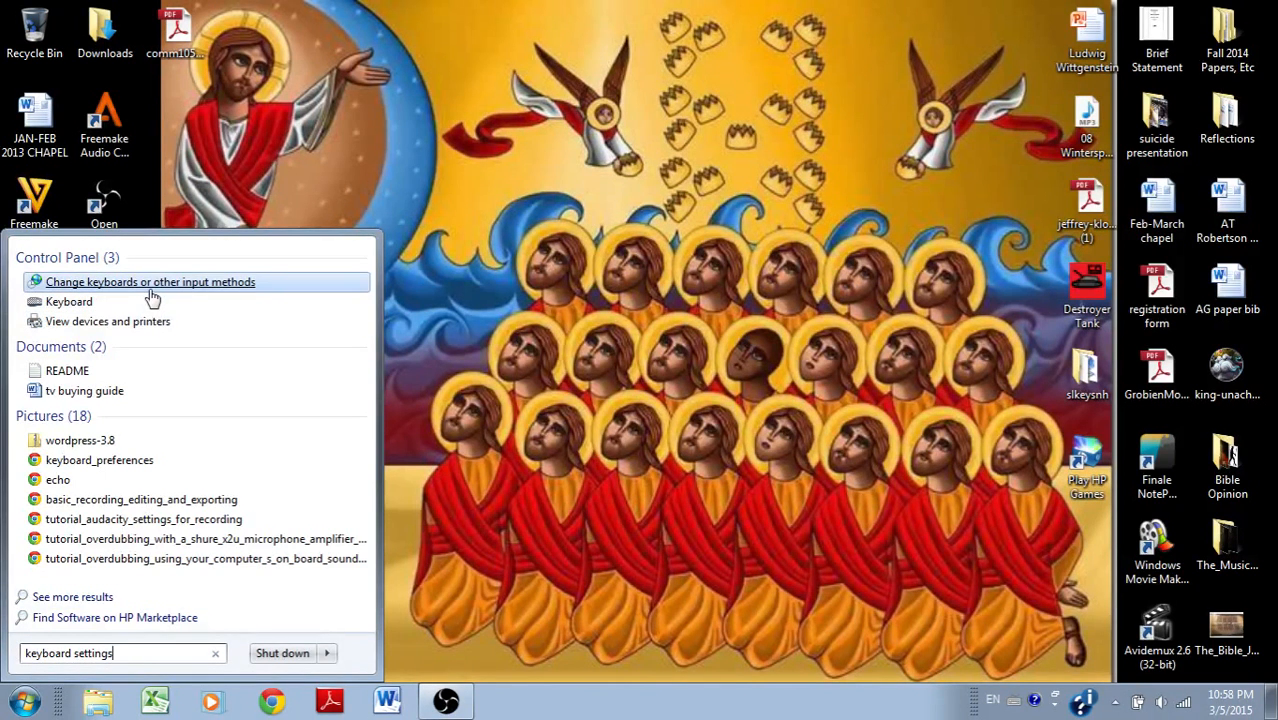
pyautogui.click(195, 284)
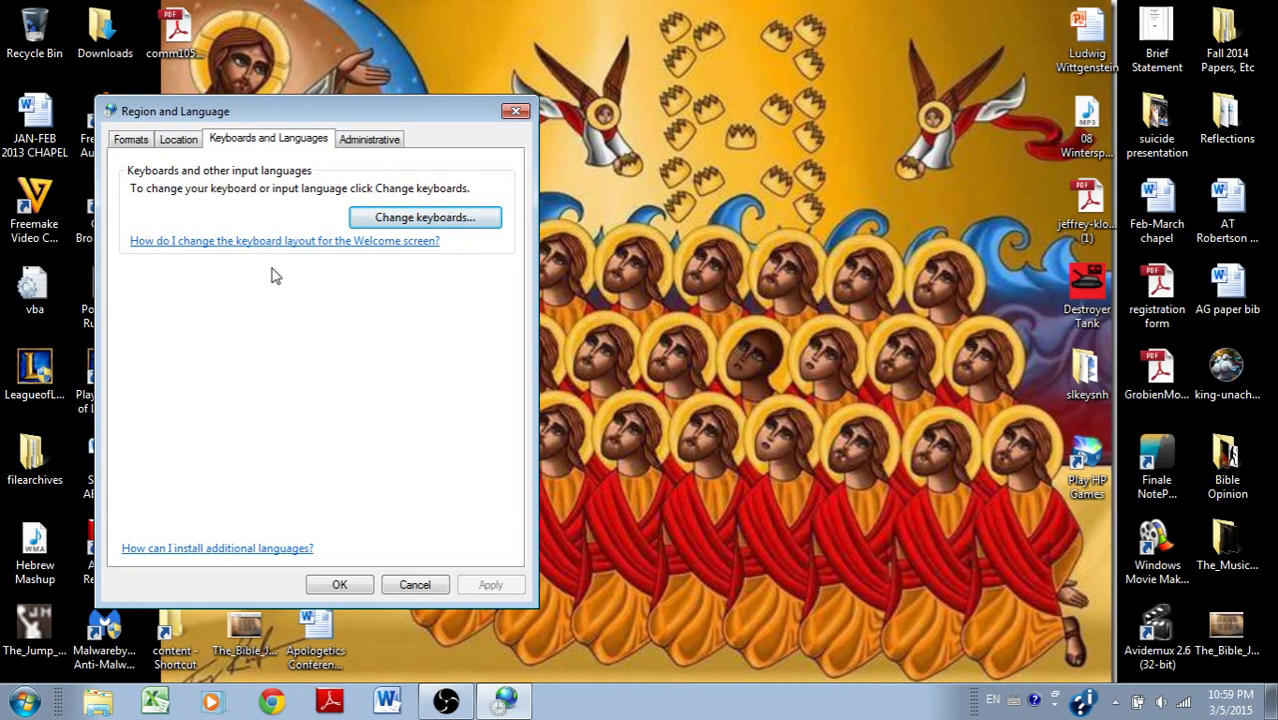
pyautogui.click(402, 217)
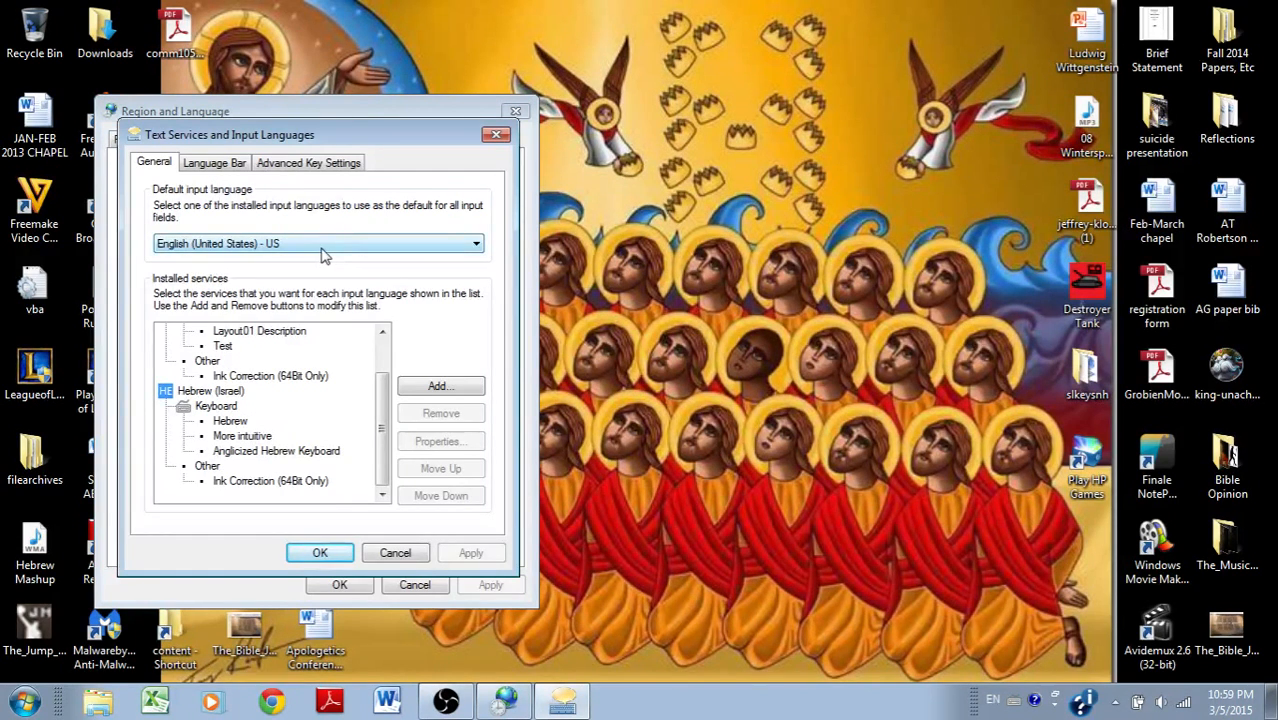
# Examine the keyboards installed under English (United States), including the Test layout, keeping US as the default input language
pyautogui.press('Down')
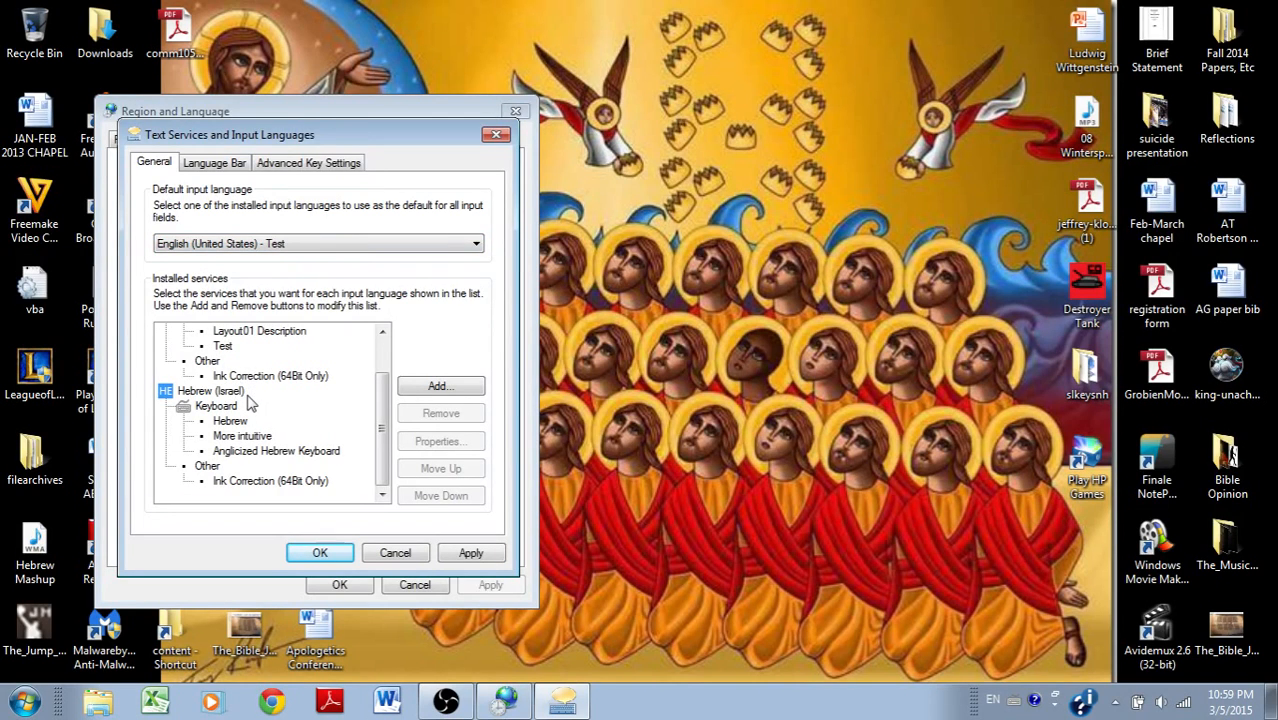
pyautogui.moveTo(386, 406); pyautogui.dragTo(386, 348)
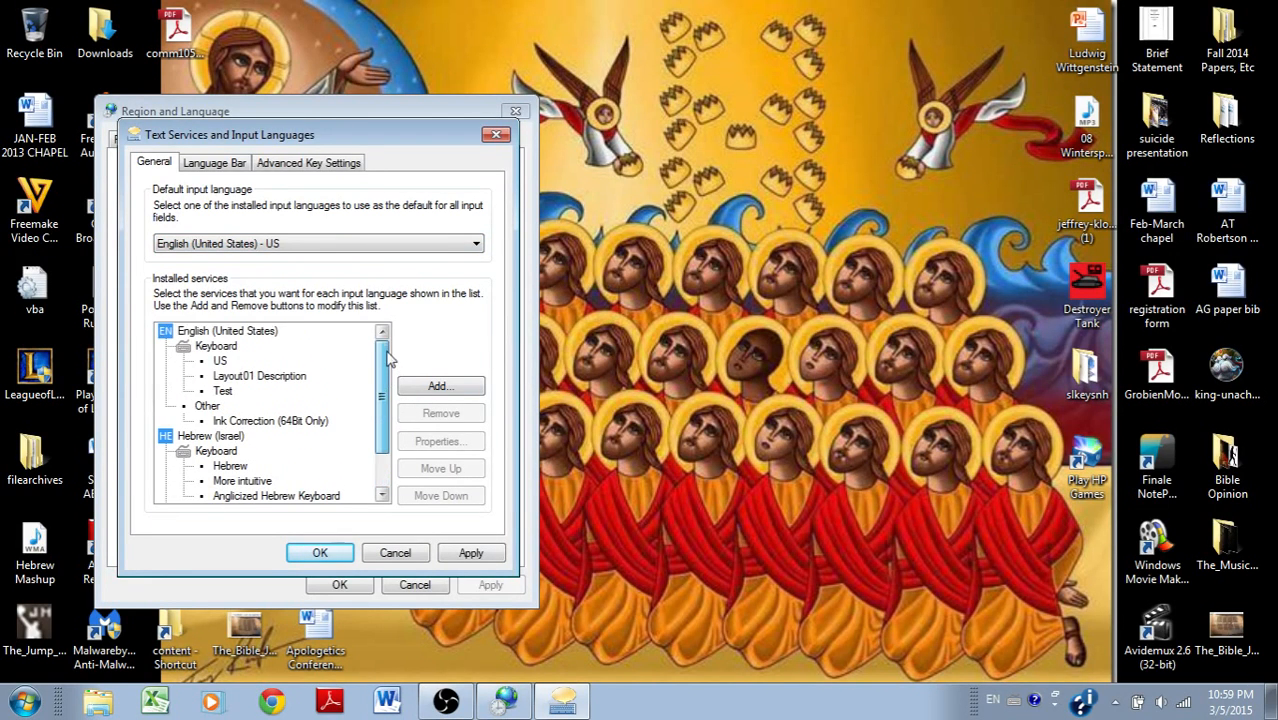
pyautogui.click(225, 362)
pyautogui.click(248, 378)
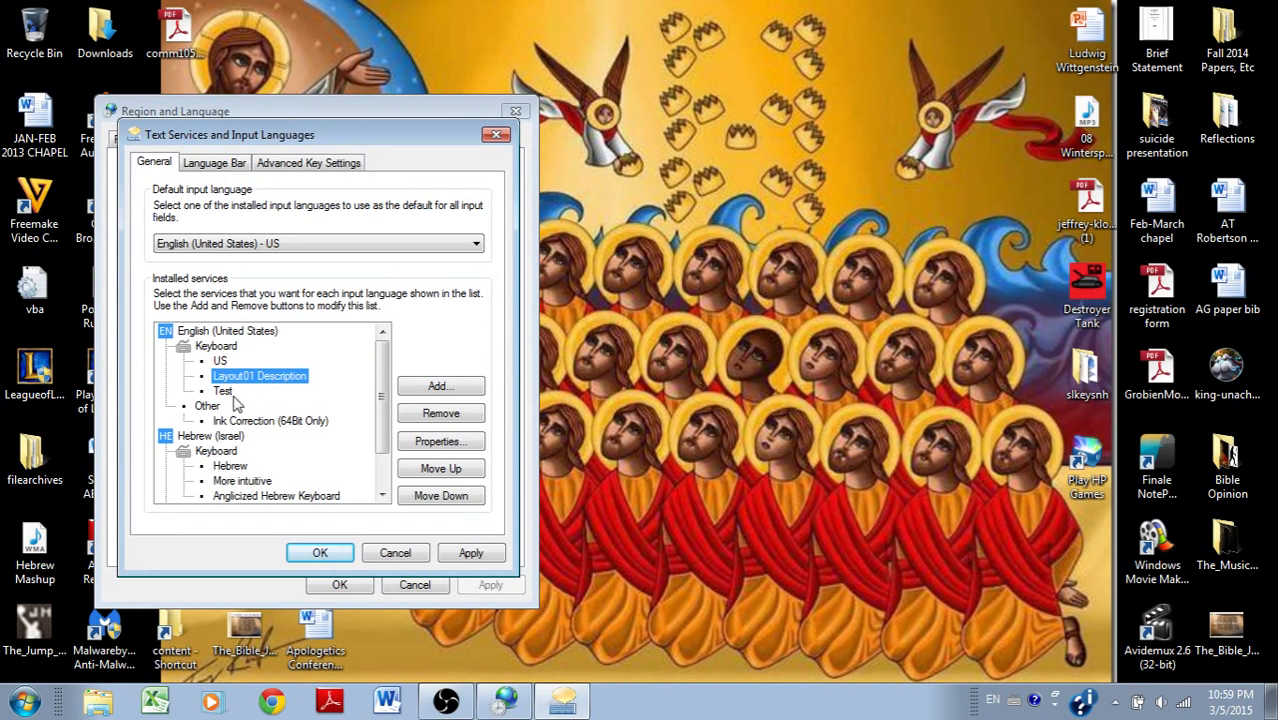
pyautogui.click(224, 393)
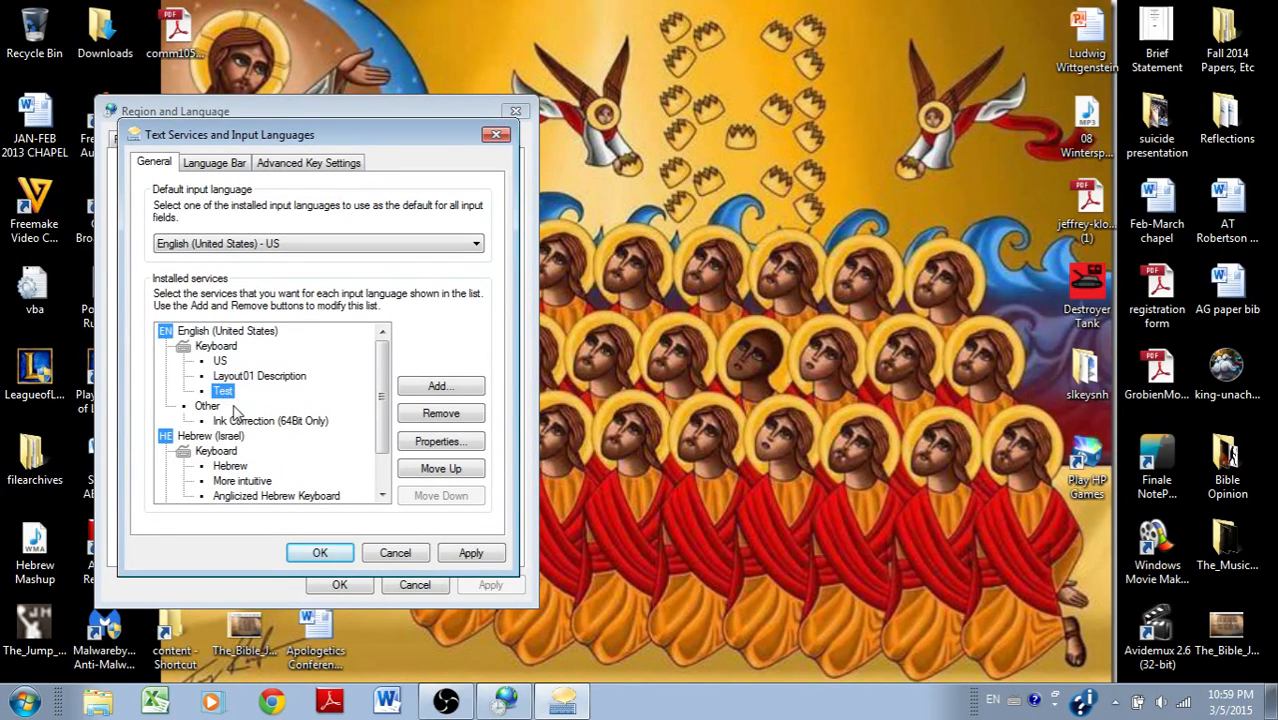
pyautogui.scroll(-1, 235, 412)
pyautogui.scroll(1, 237, 410)
# Check whether the Test keyboard is enabled under English (United States) in the languages available to add, then cancel
pyautogui.click(441, 386)
pyautogui.scroll(-13, 310, 360)
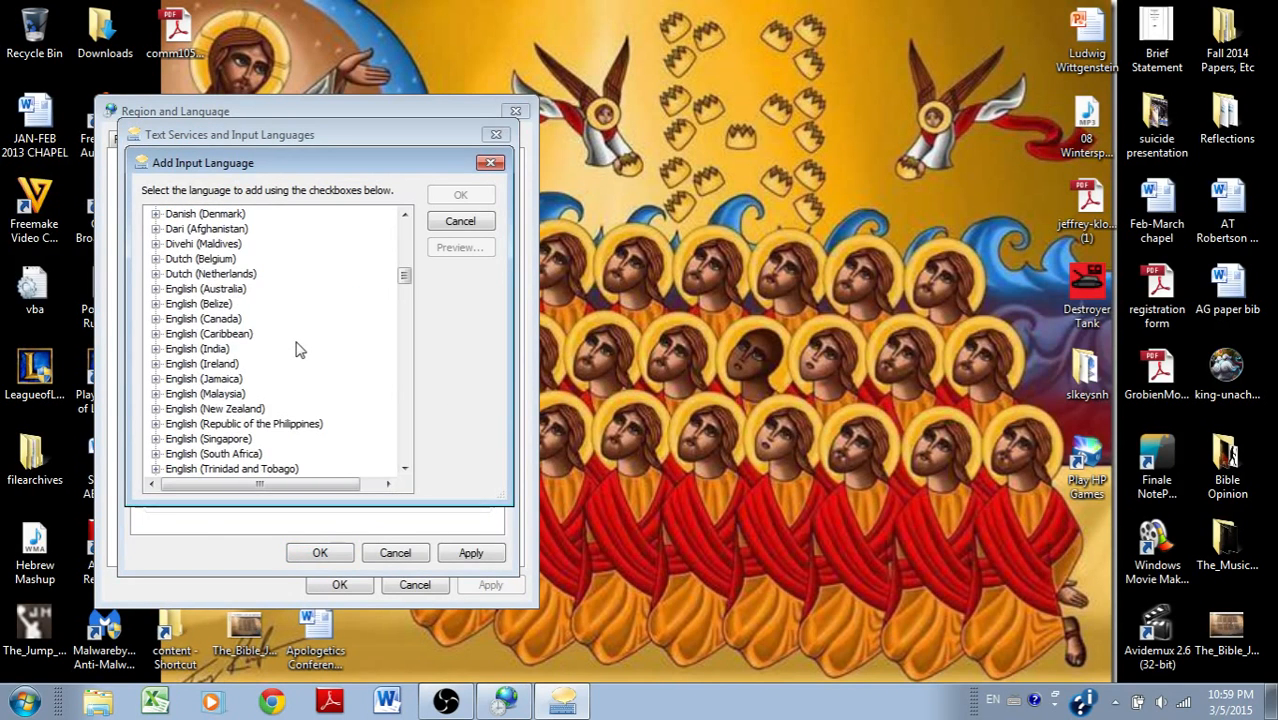
pyautogui.scroll(-1, 297, 347)
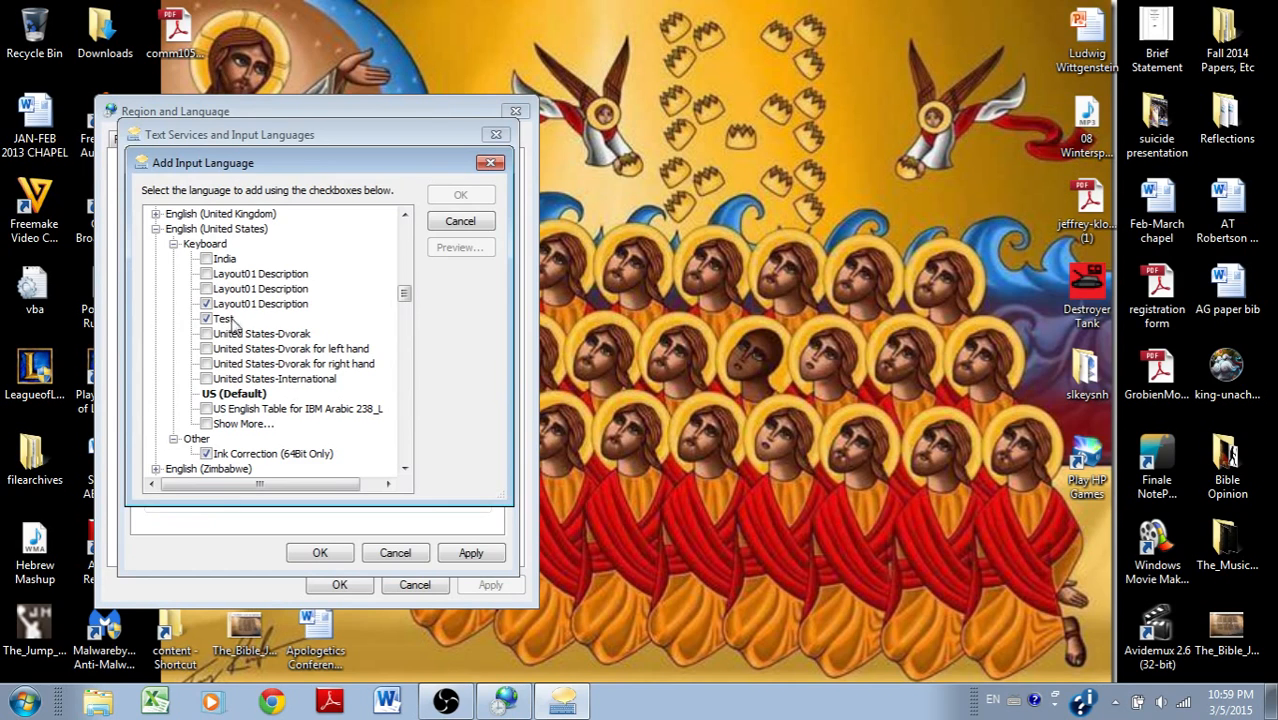
pyautogui.click(447, 225)
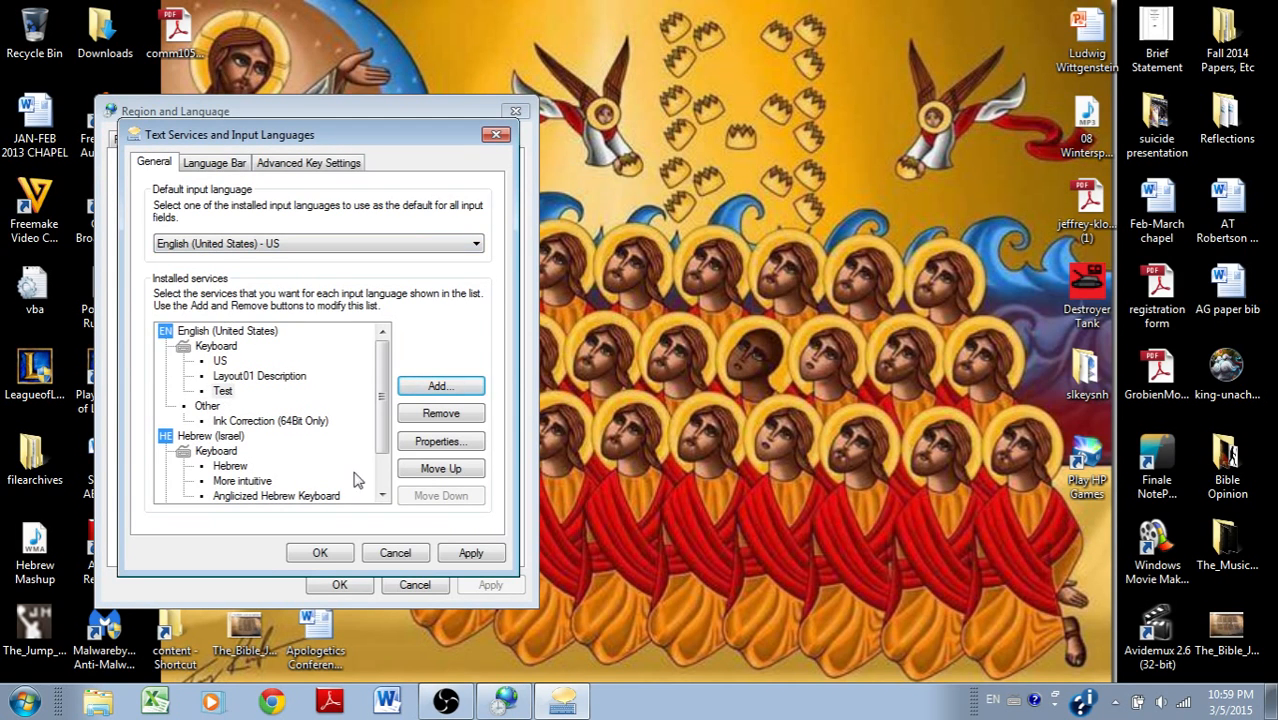
# Apply the input language settings and close both the text services and Region and Language dialogs
pyautogui.click(478, 556)
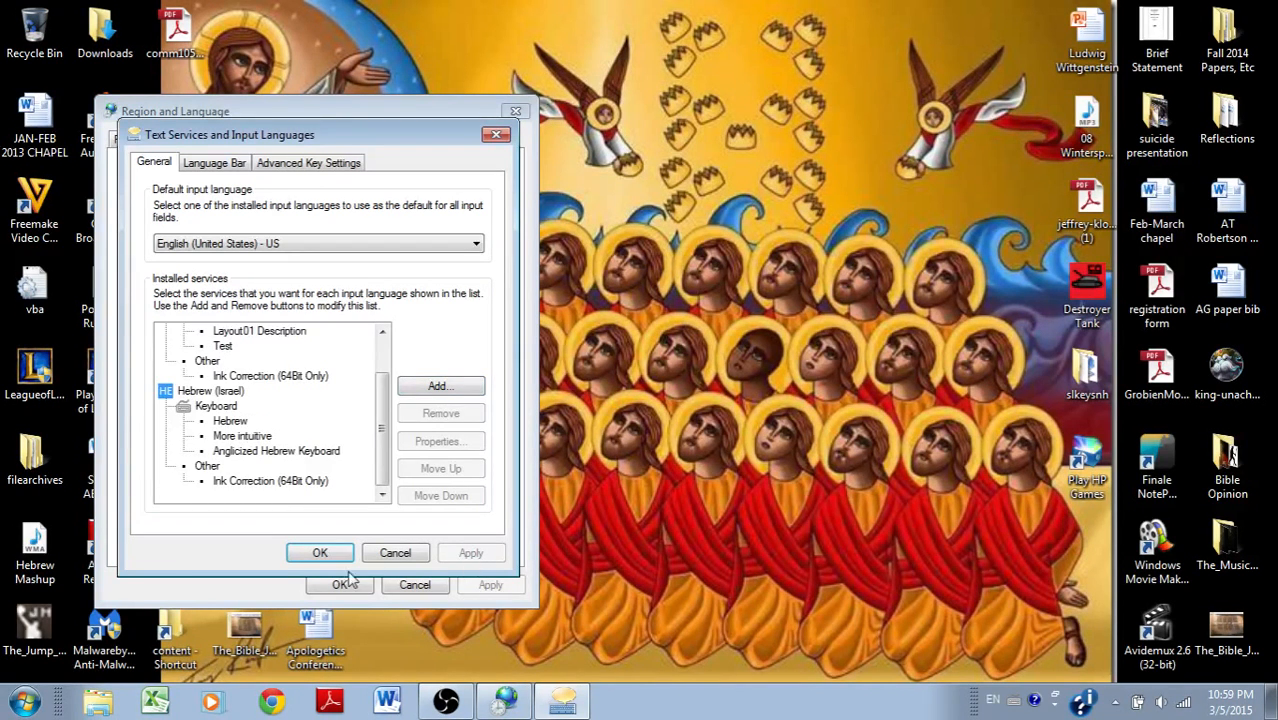
pyautogui.click(324, 556)
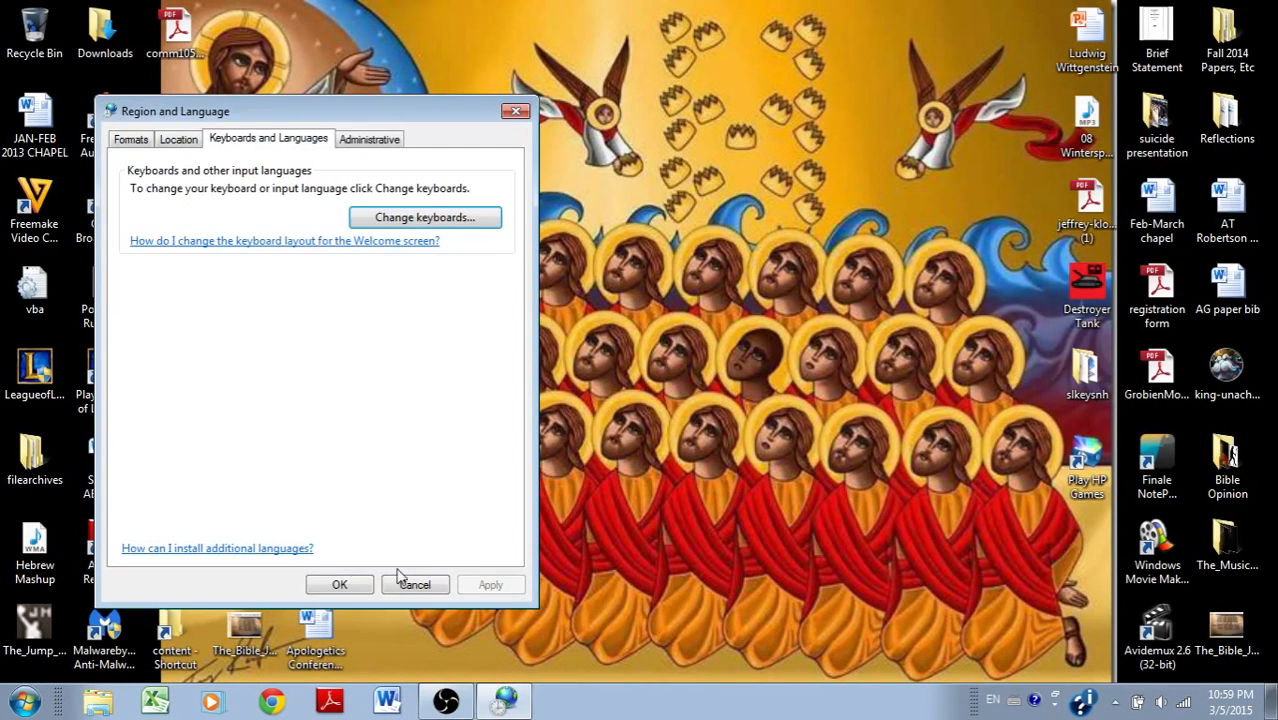
pyautogui.click(340, 585)
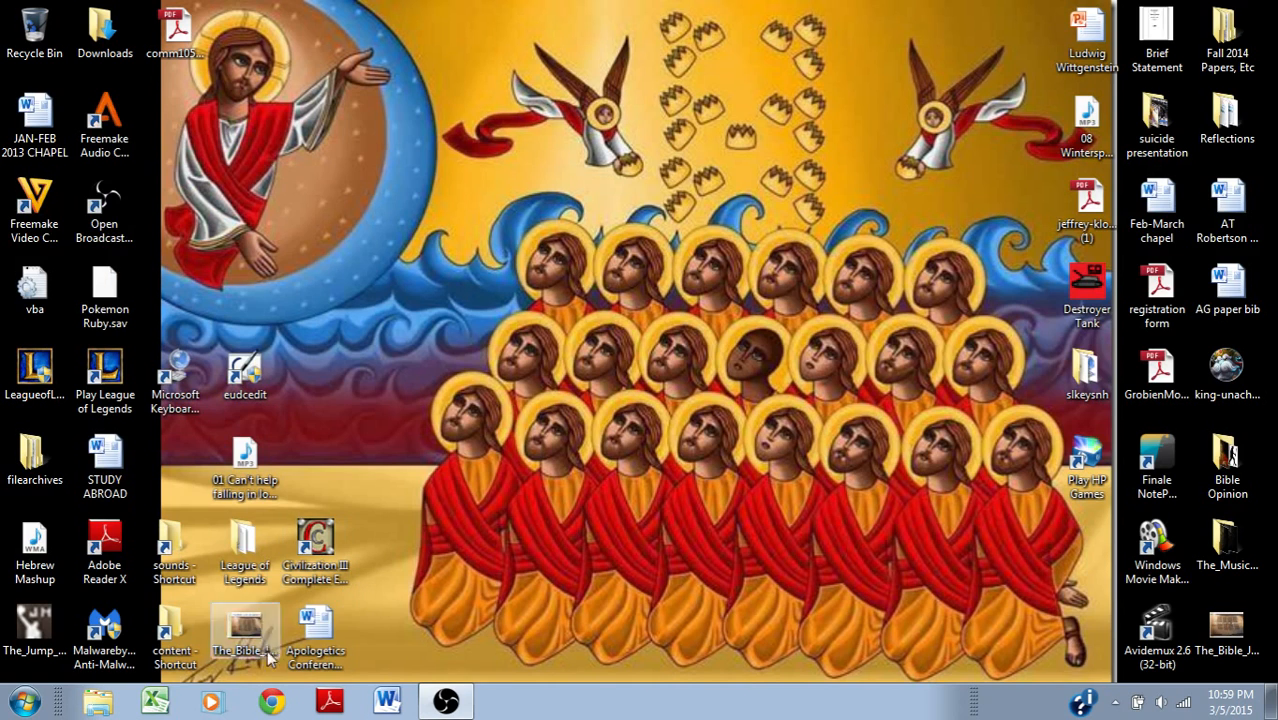
# Open a blank workbook in Excel and set the width of all columns on Sheet1 to 3.75
pyautogui.click(156, 702)
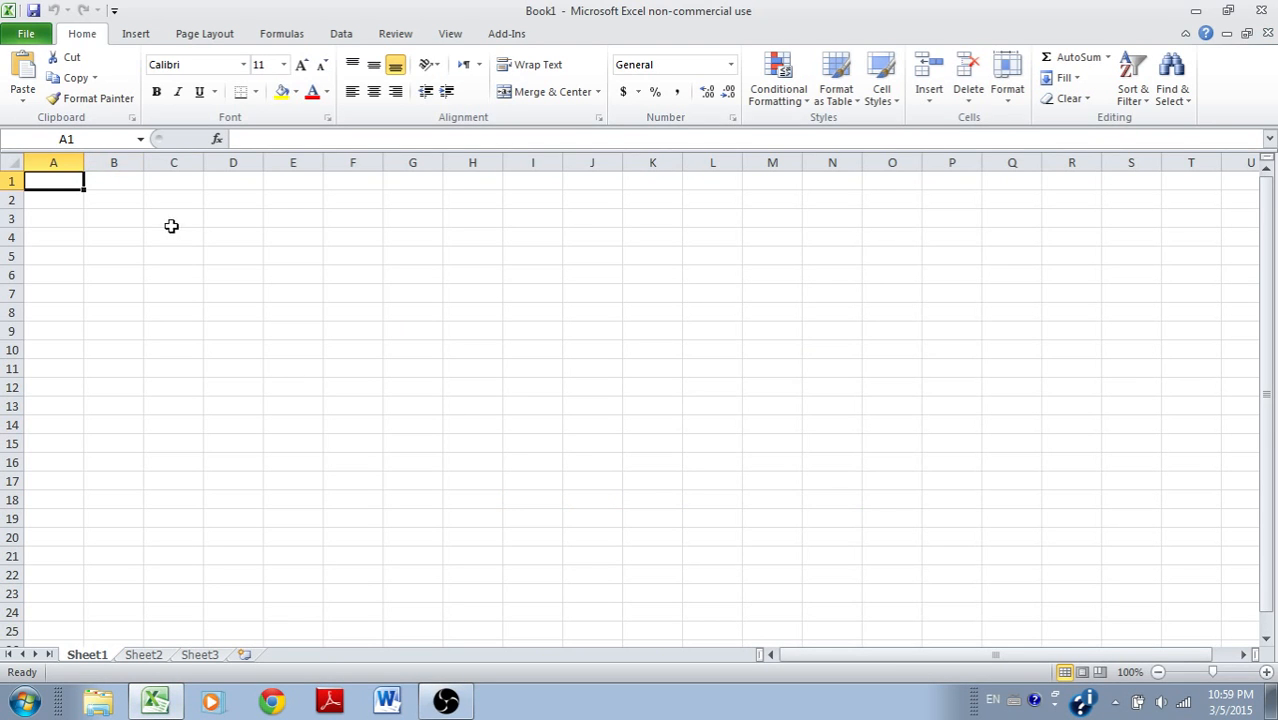
pyautogui.scroll(-1, 170, 232)
pyautogui.scroll(1, 170, 232)
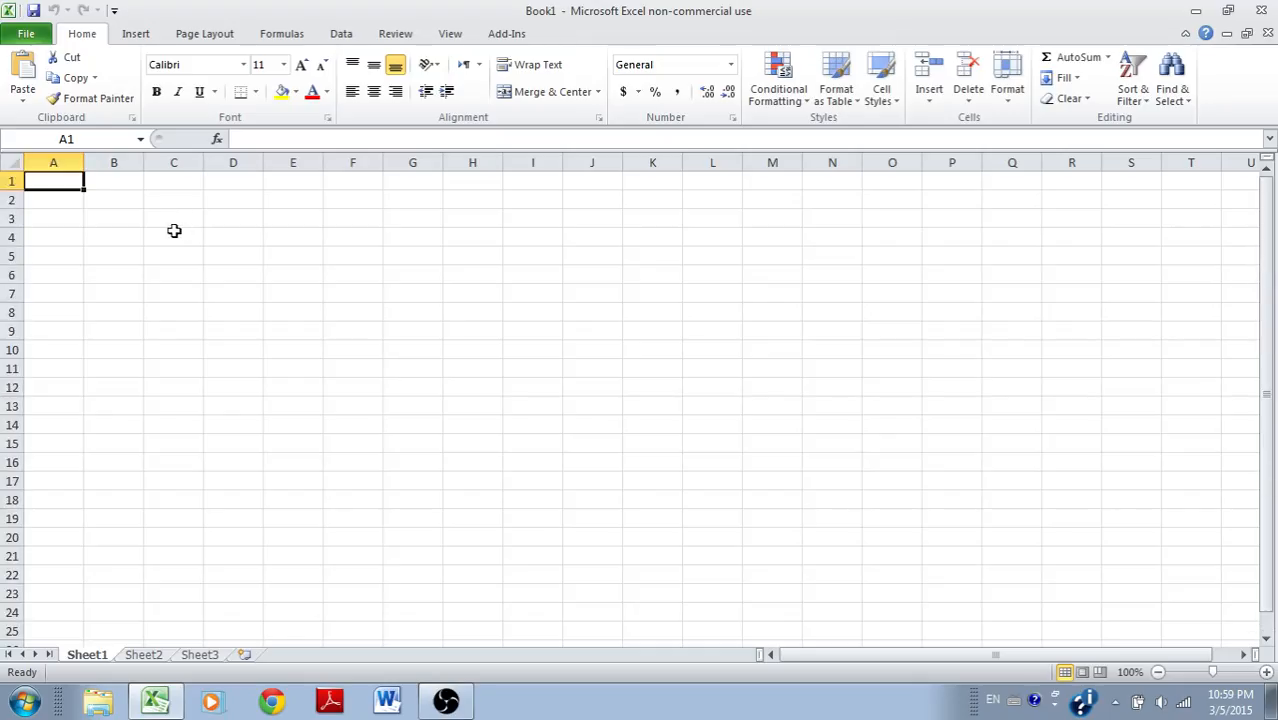
pyautogui.click(6, 164)
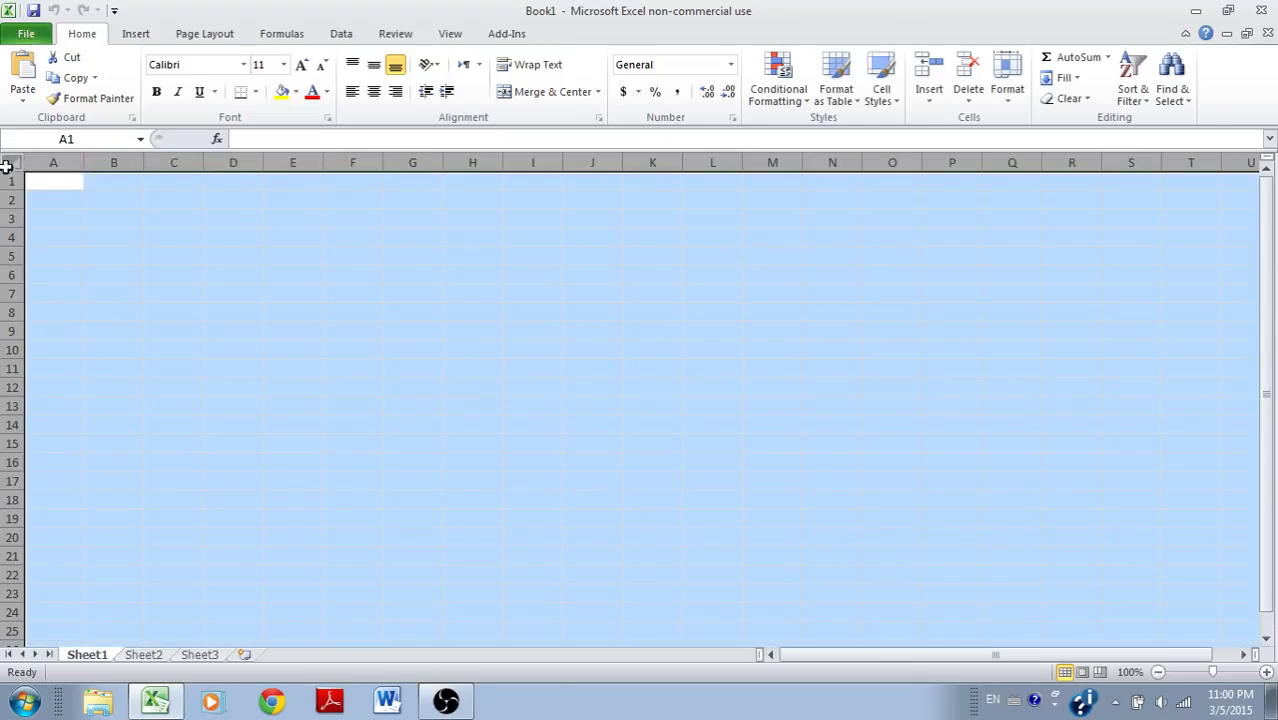
pyautogui.click(115, 234)
pyautogui.click(16, 160)
pyautogui.rightClick(114, 166)
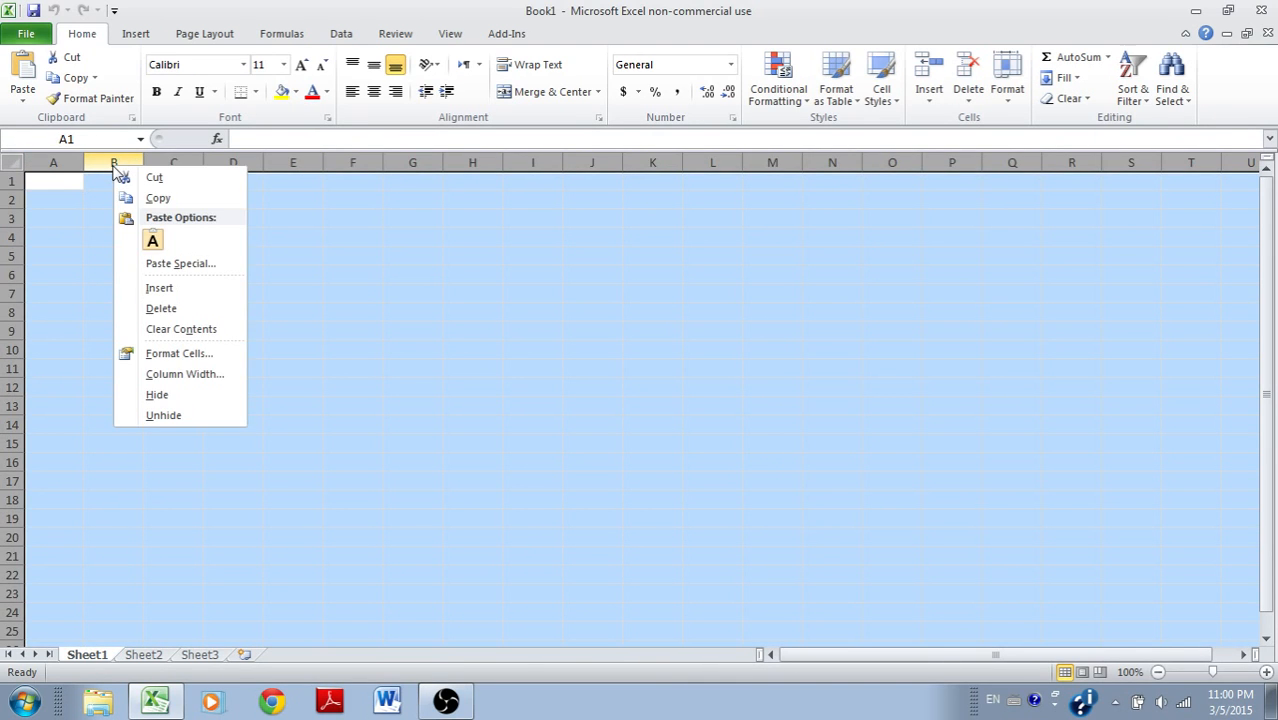
pyautogui.click(196, 376)
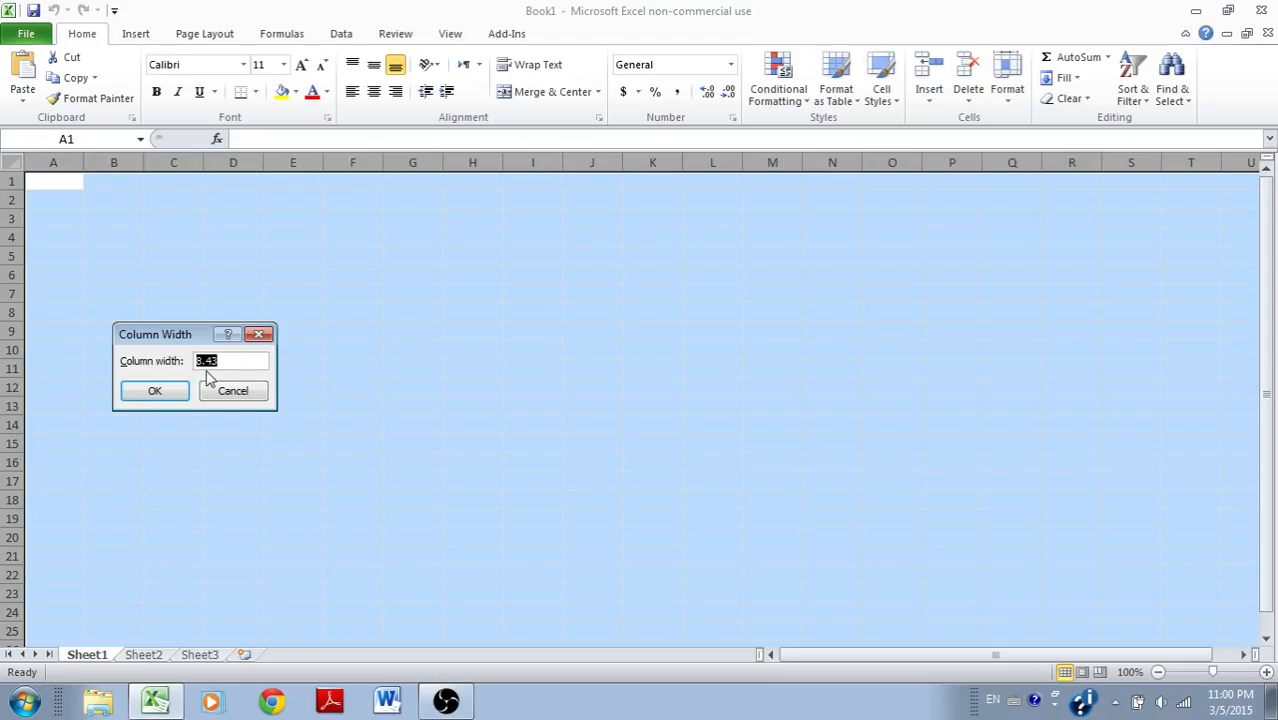
pyautogui.write('3.75')
pyautogui.press('Return')
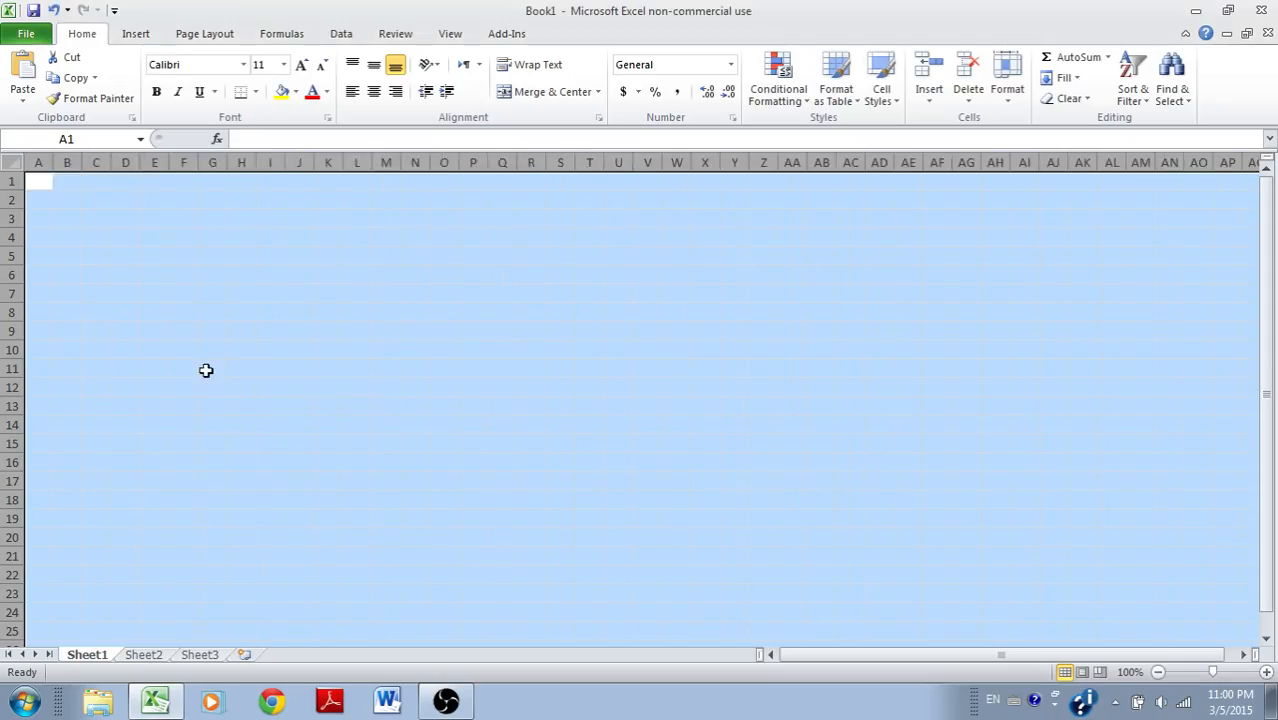
pyautogui.click(210, 318)
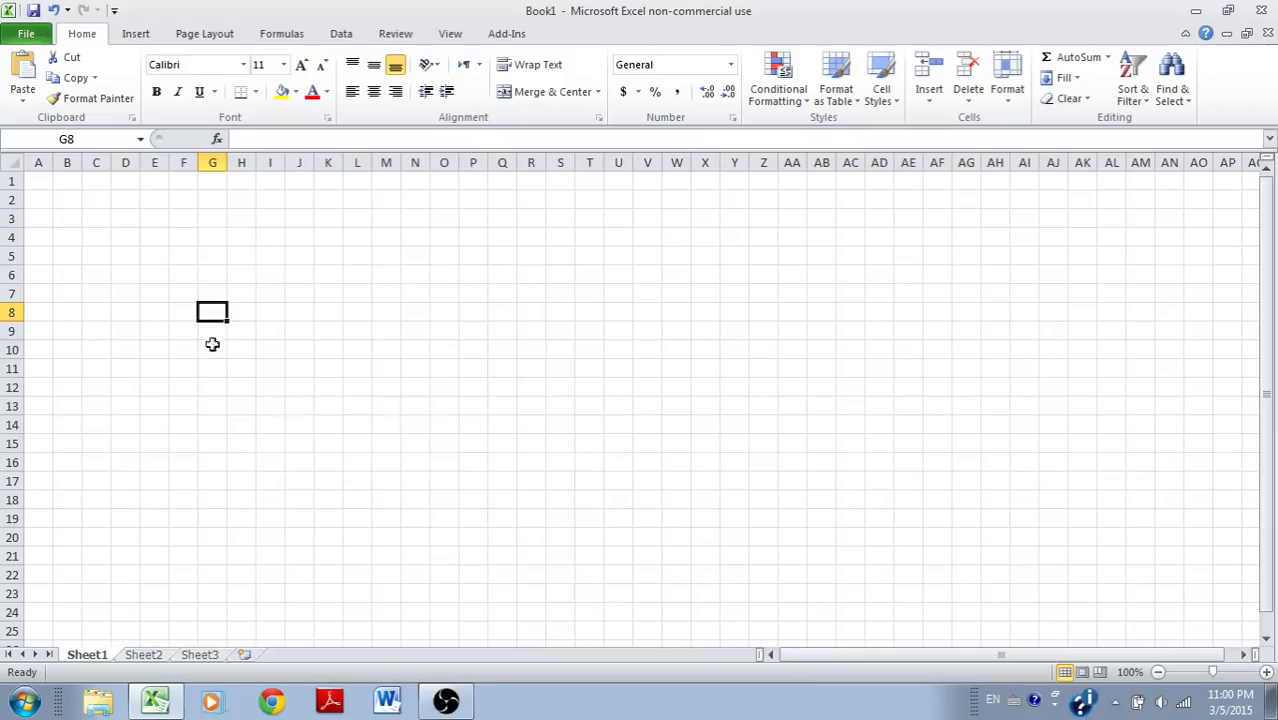
# Enter A in cell D2 and select the adjacent cell E2
pyautogui.click(124, 199)
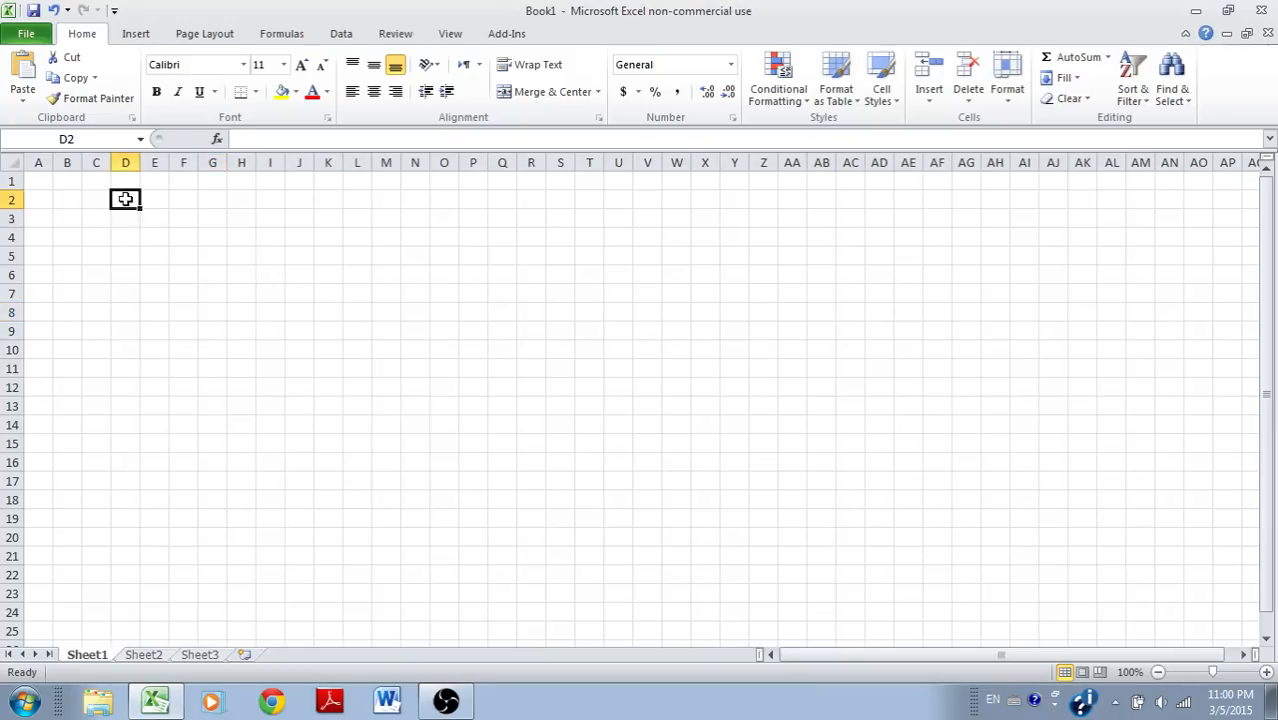
pyautogui.write('A')
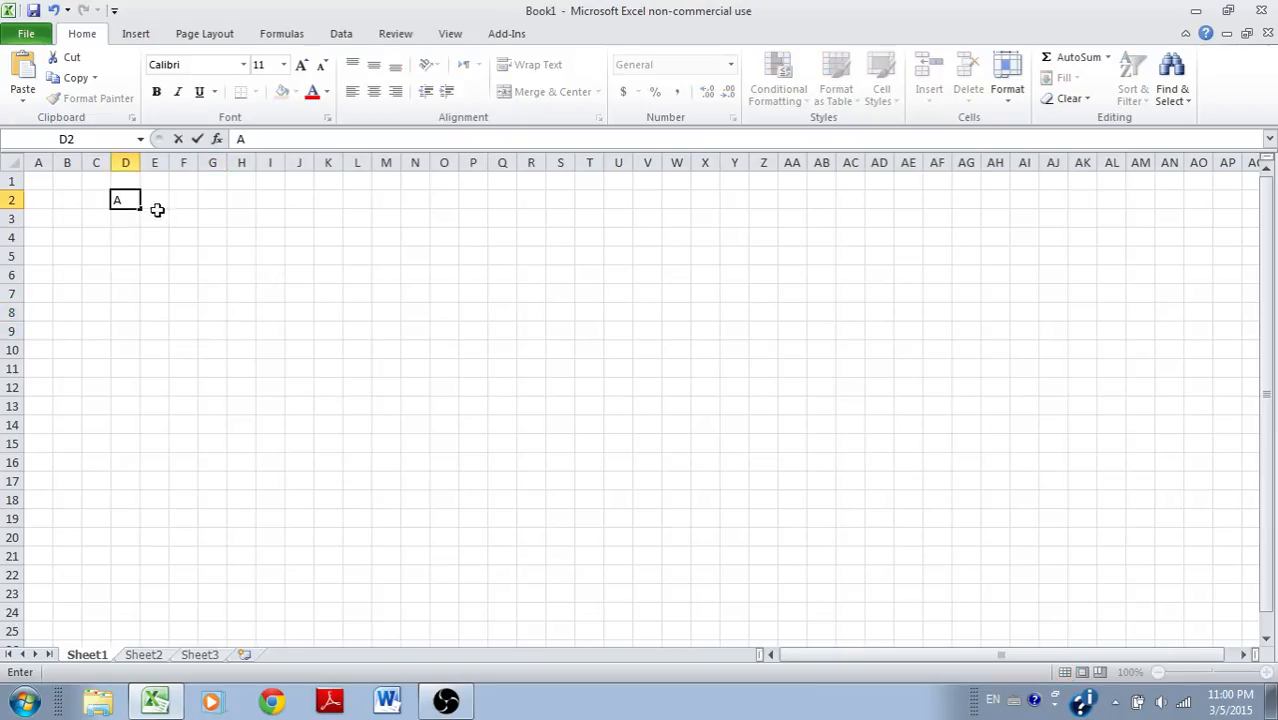
pyautogui.click(158, 204)
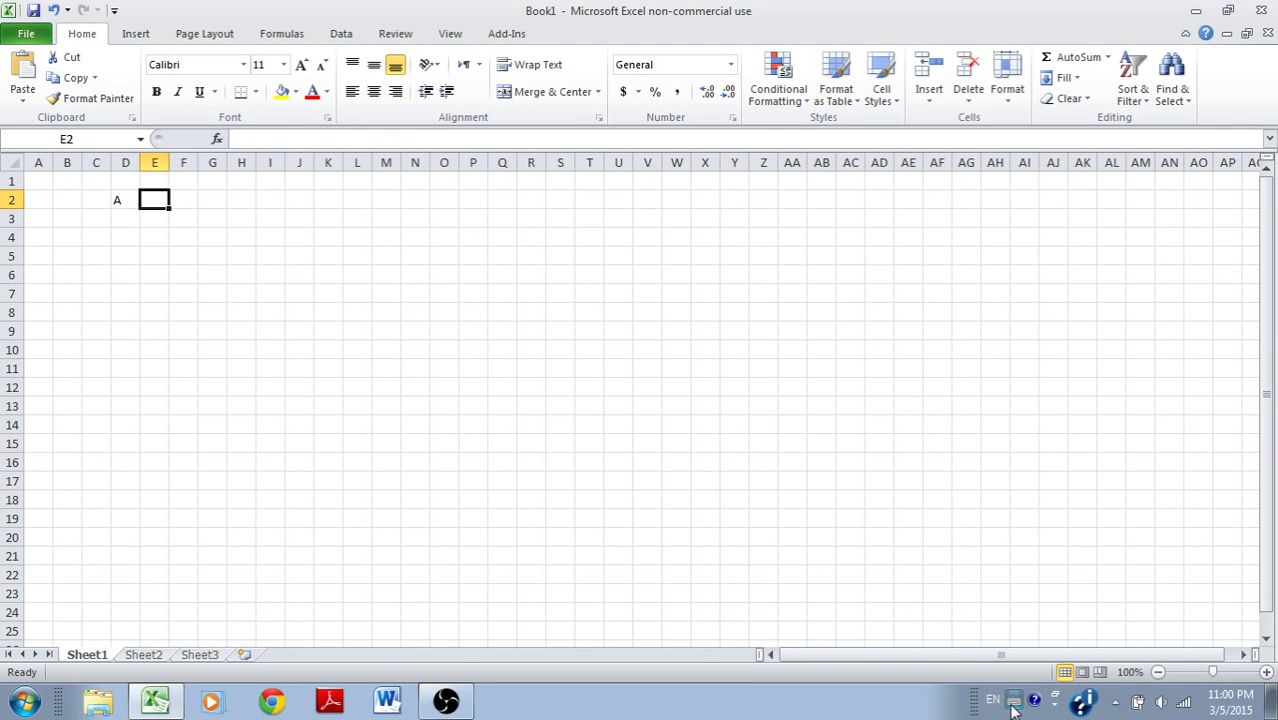
# Reopen the Windows keyboard settings, examine the Language Bar display options, and cancel out of both dialogs
pyautogui.click(5, 714)
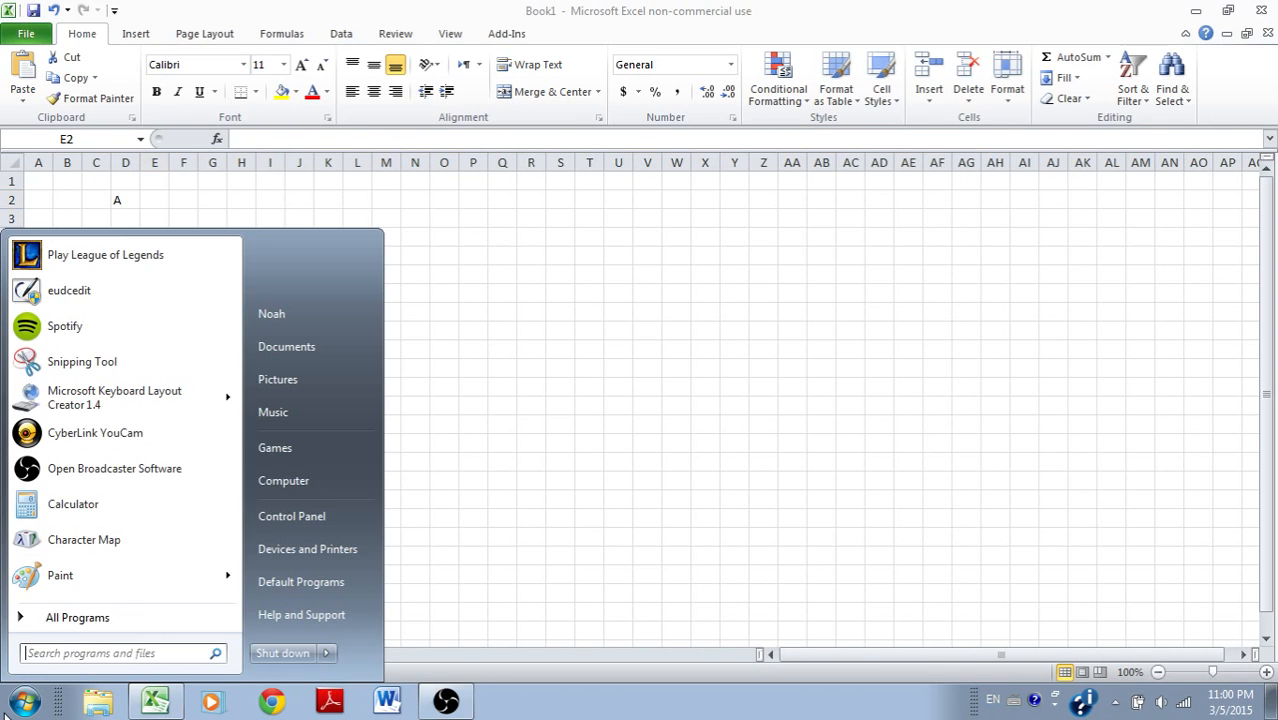
pyautogui.write('ke')
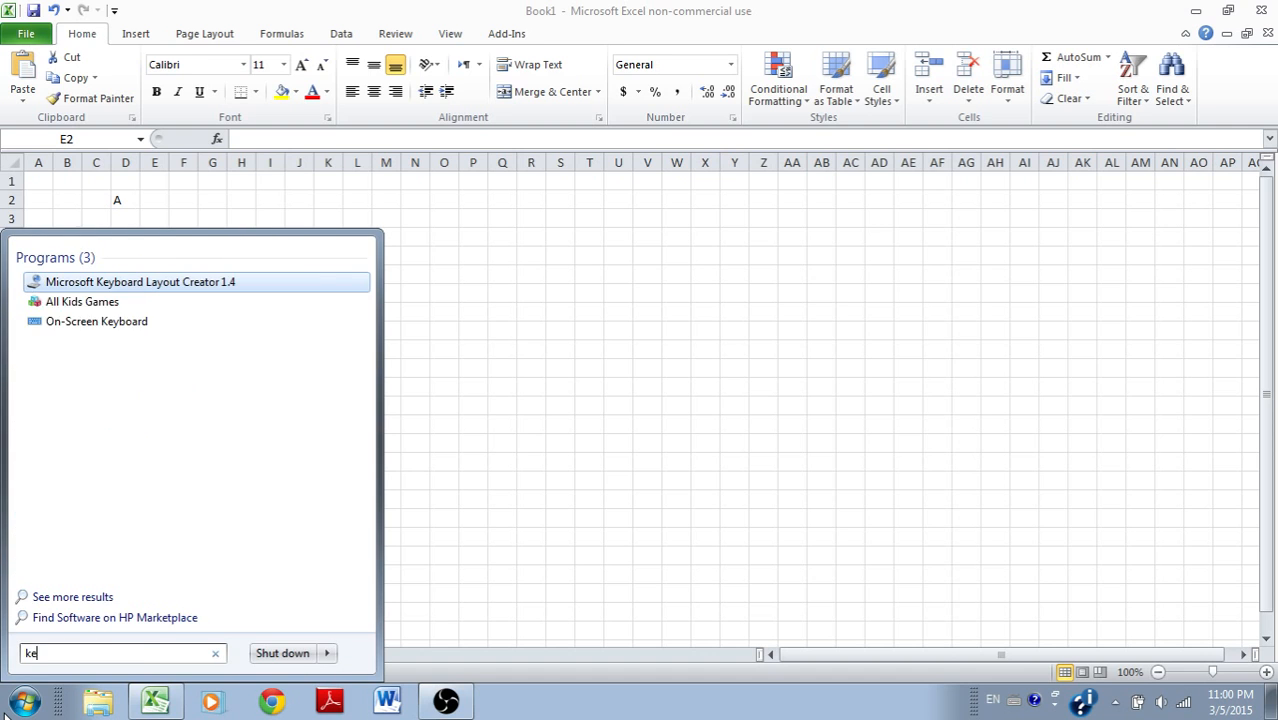
pyautogui.write('yboard settings')
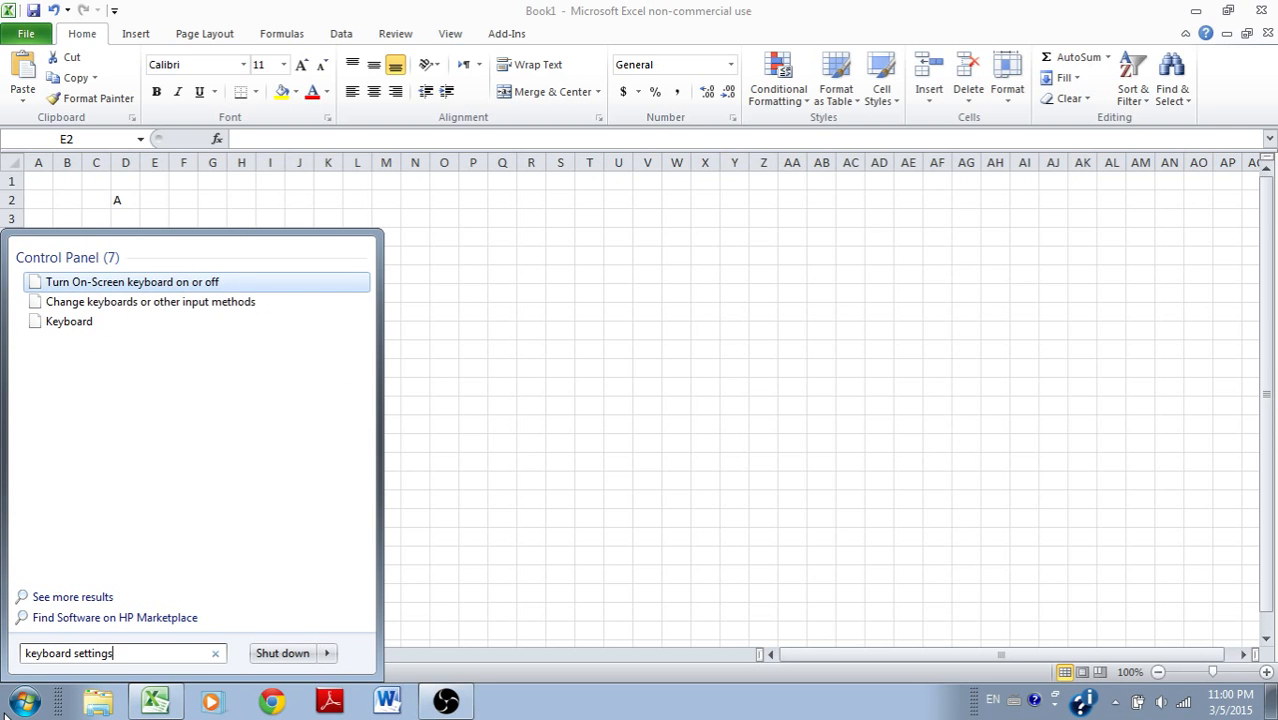
pyautogui.click(160, 283)
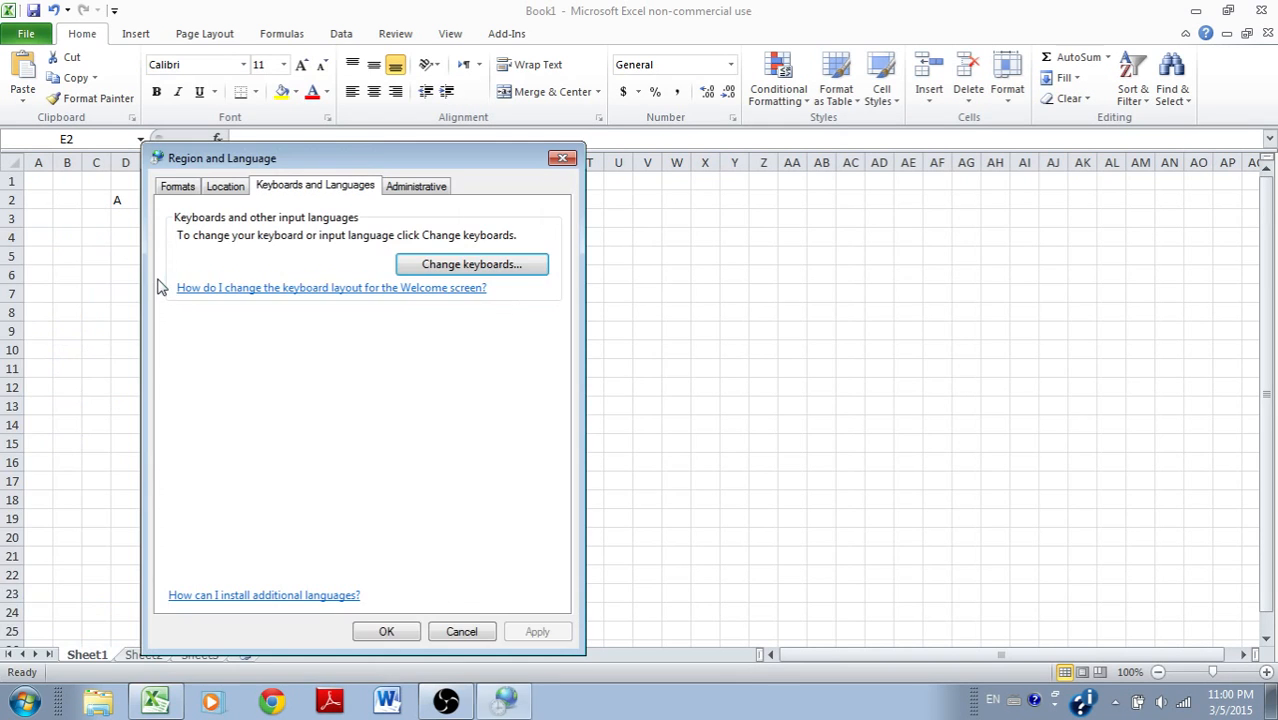
pyautogui.click(510, 266)
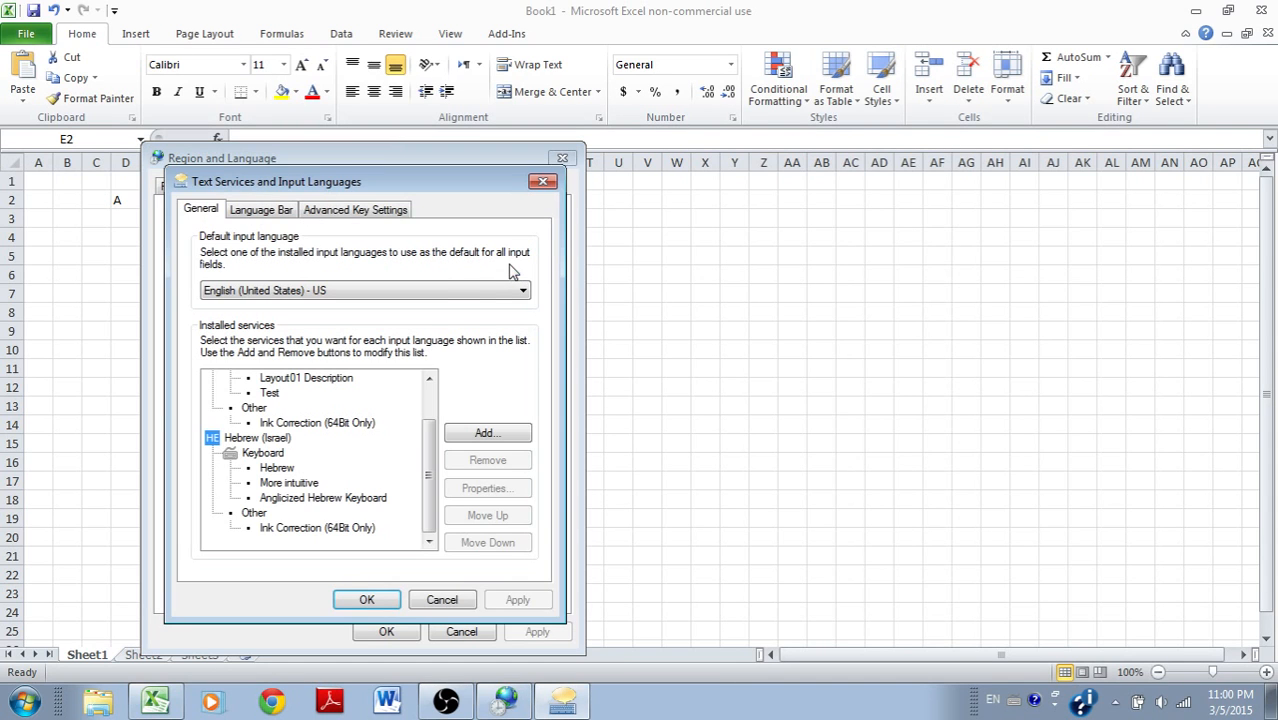
pyautogui.click(265, 210)
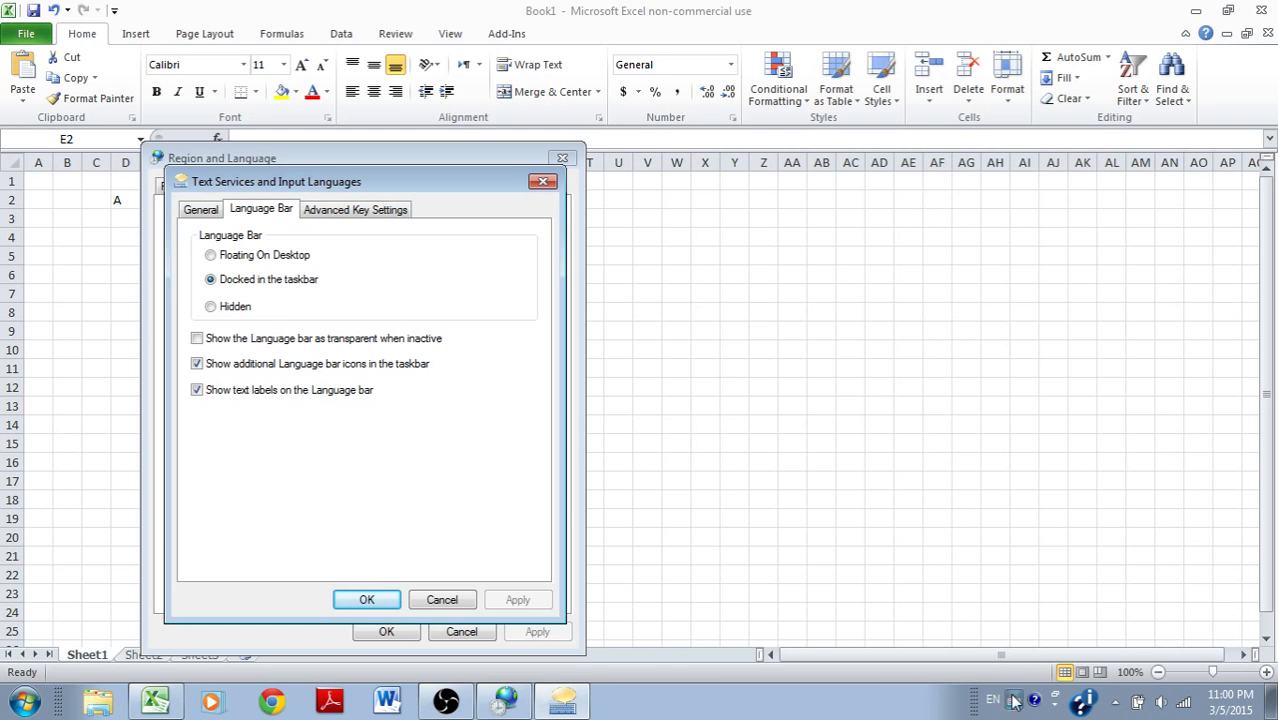
pyautogui.click(442, 600)
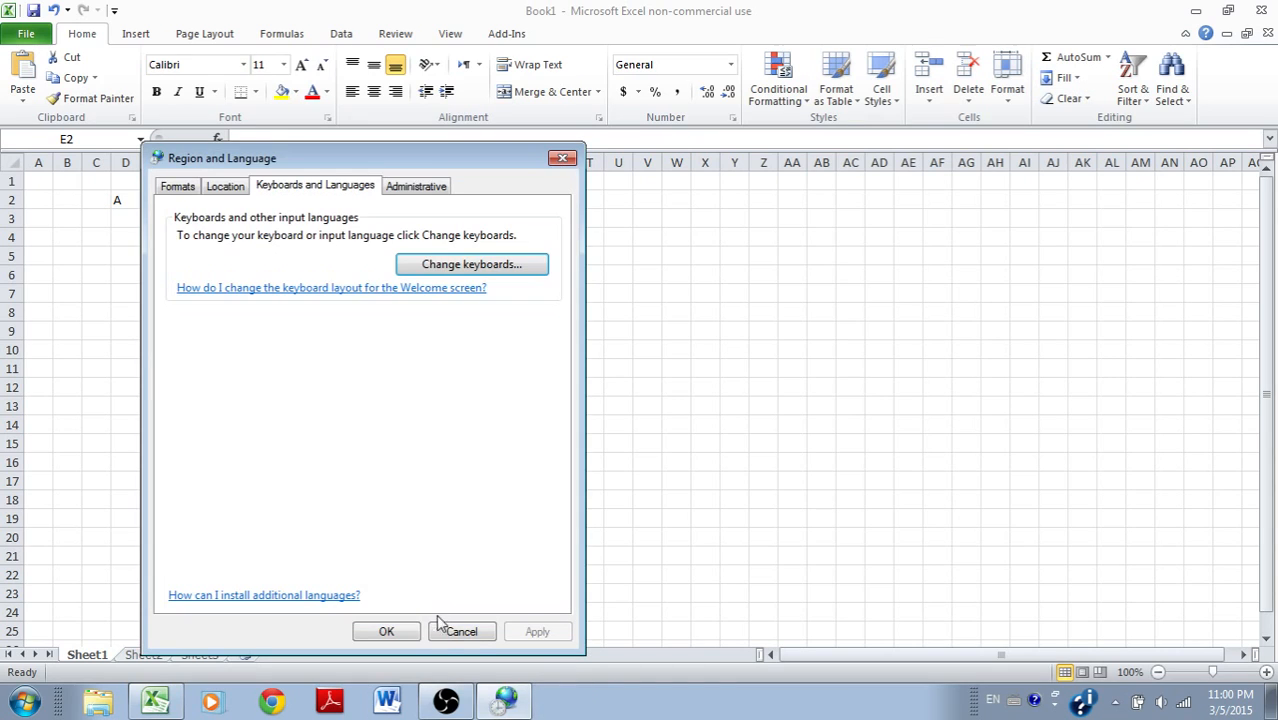
pyautogui.click(462, 632)
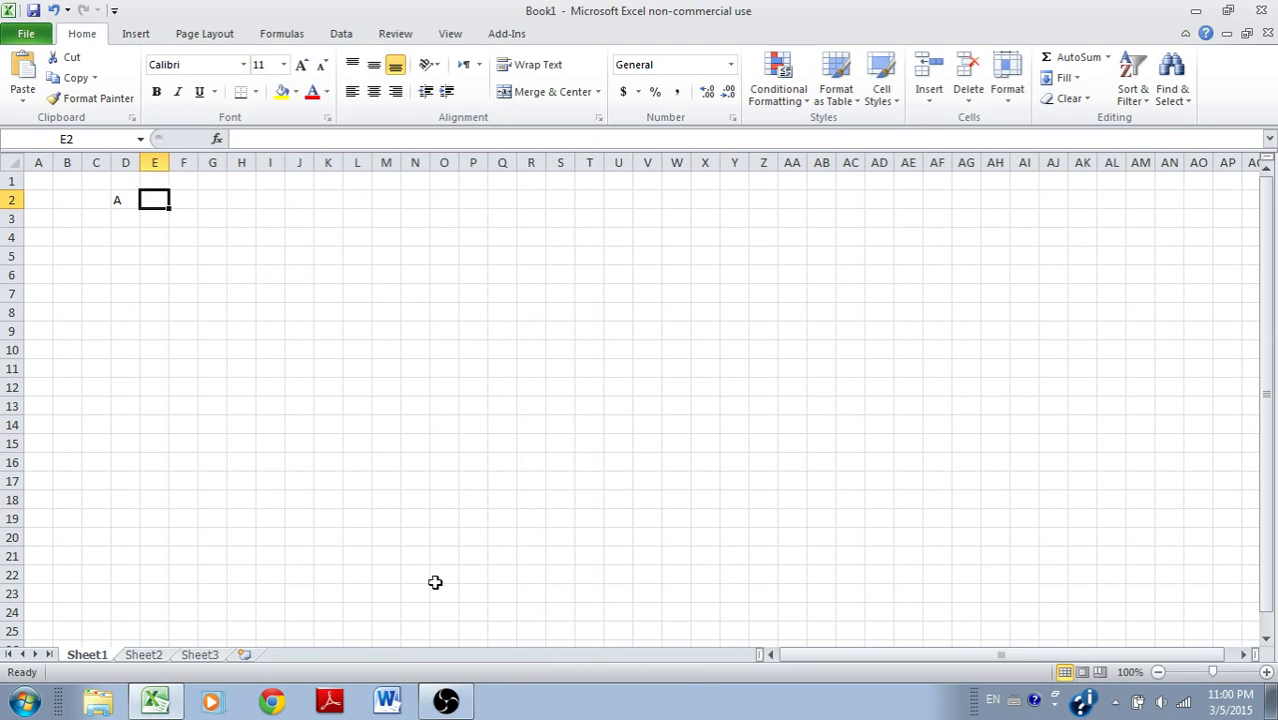
# Switch the input to the Test keyboard layout and enter the V-shaped logic symbol in cell E2
pyautogui.click(1016, 700)
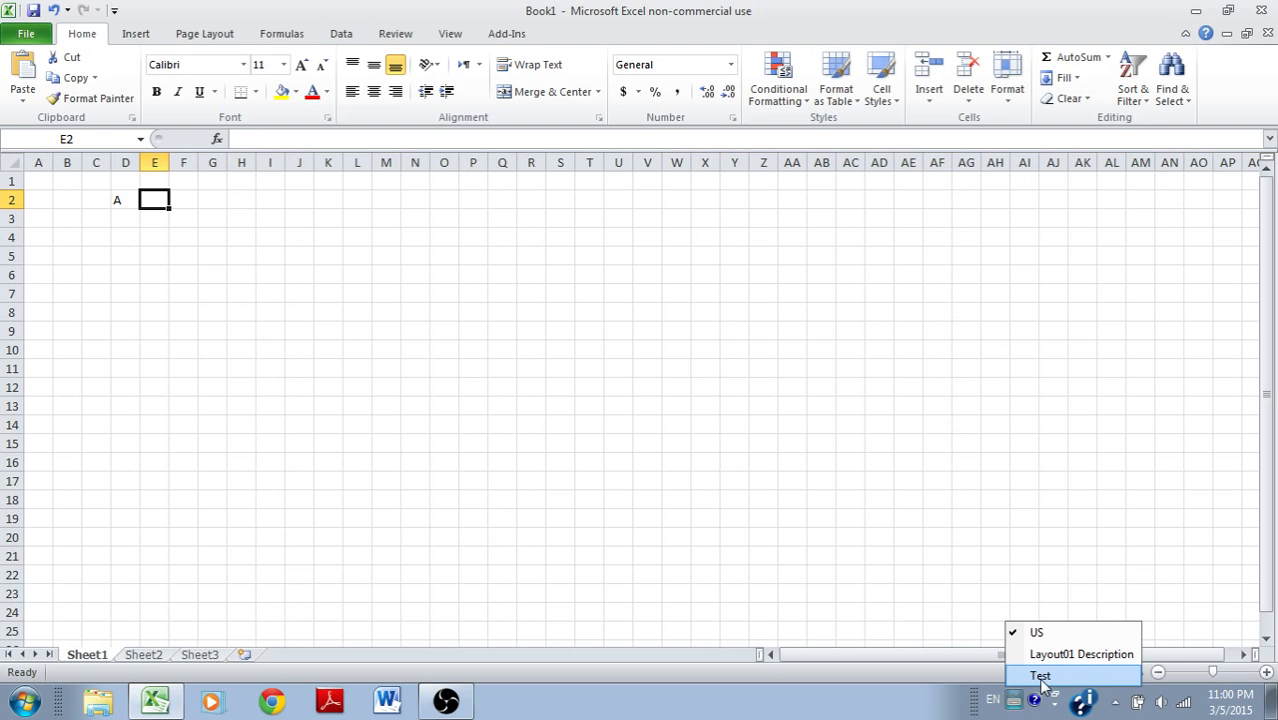
pyautogui.click(1041, 676)
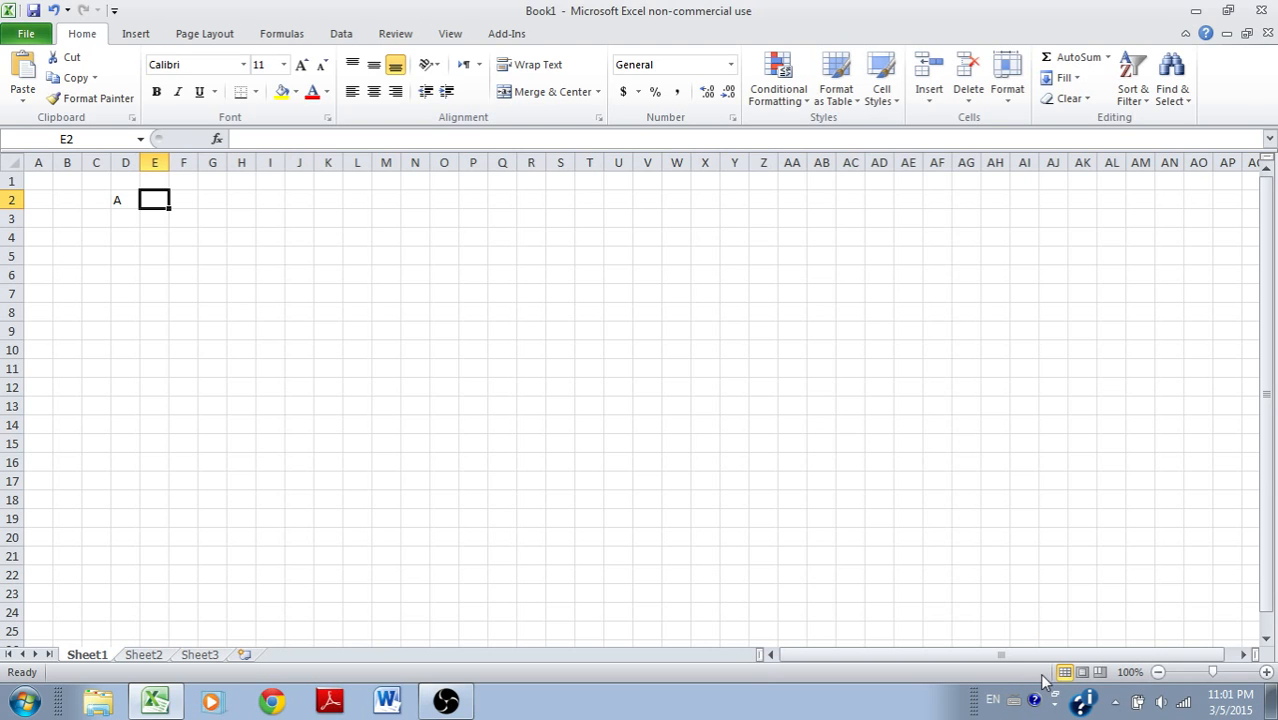
pyautogui.write('V')
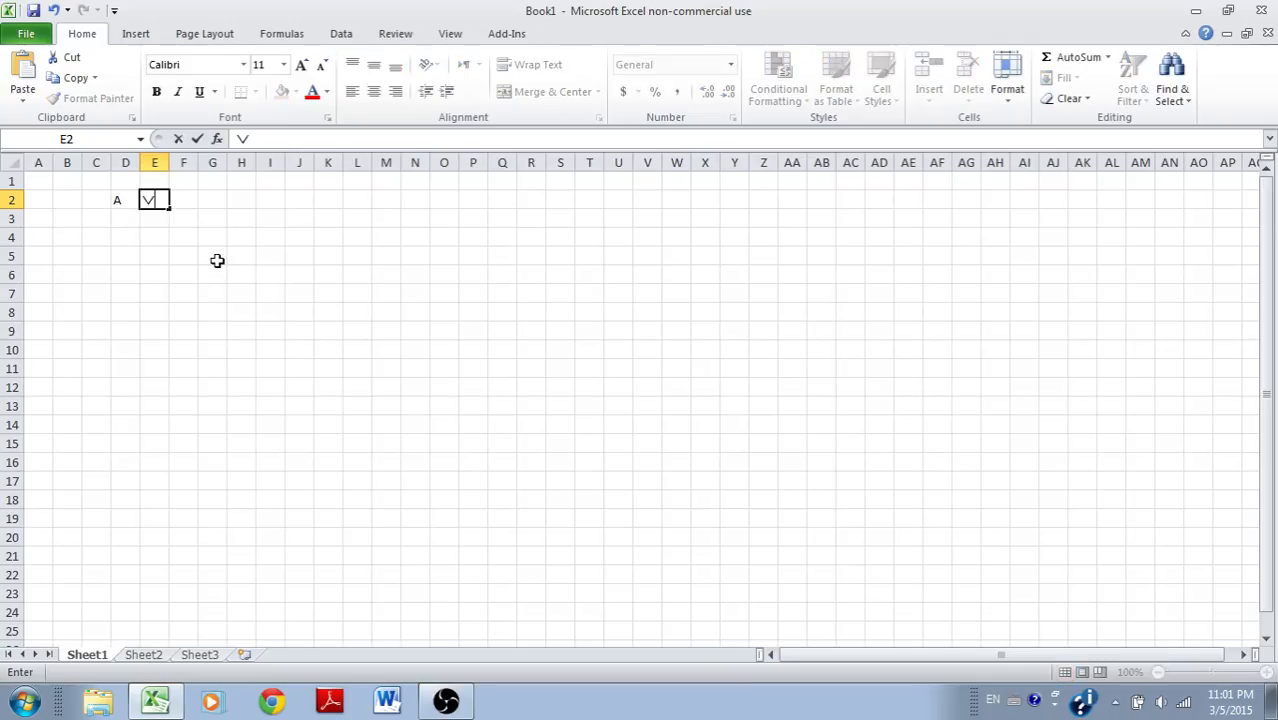
# Confirm the symbol in cell E2, switch the input to the Test keyboard layout, and select cell F2
pyautogui.press('Tab')
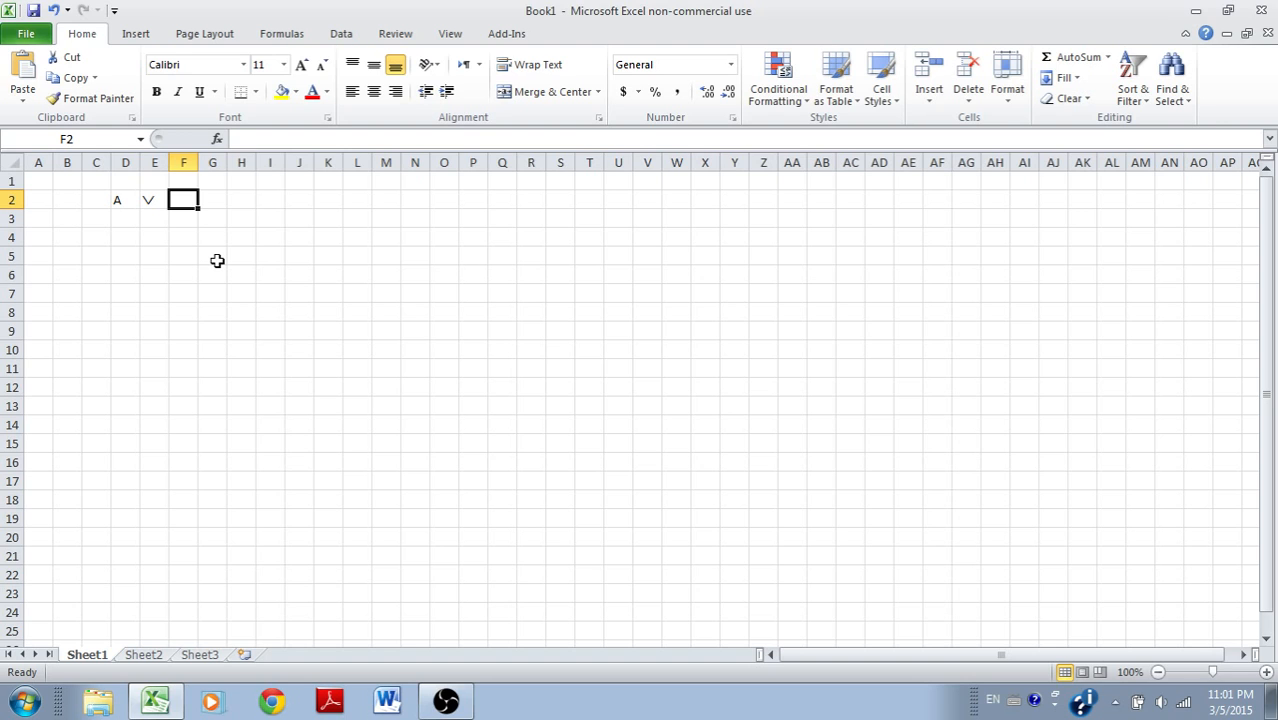
pyautogui.click(1115, 699)
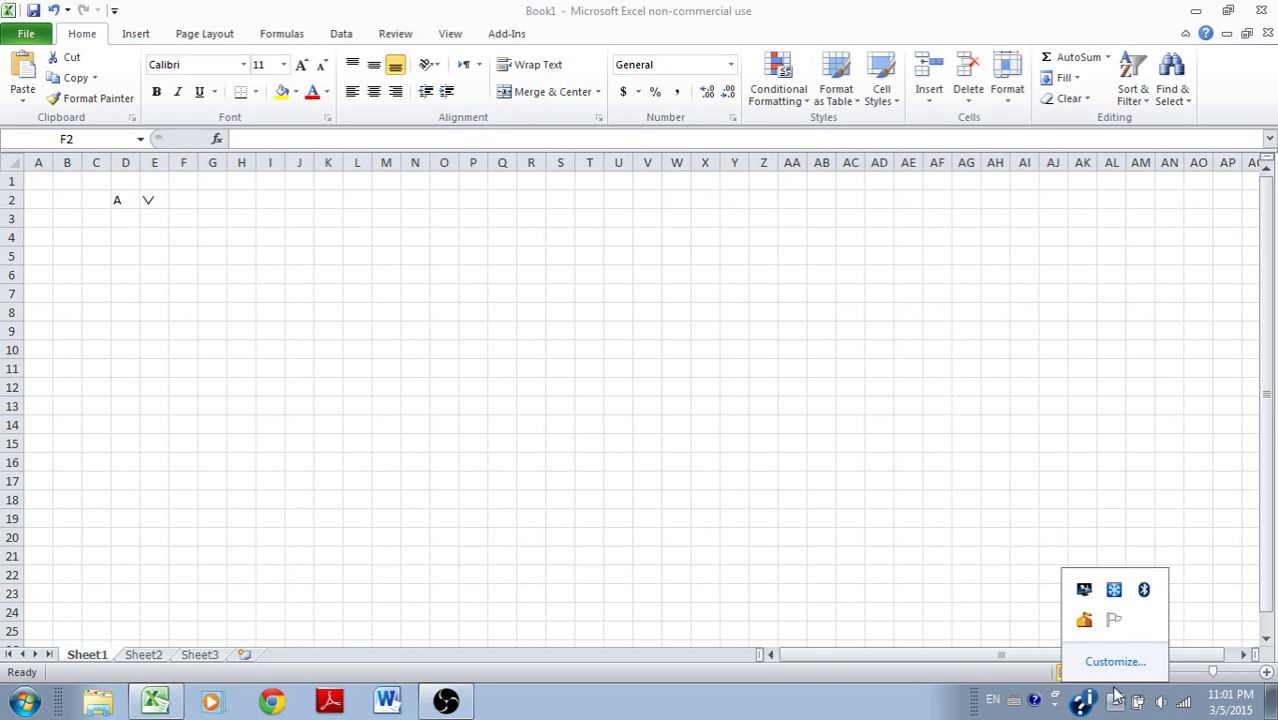
pyautogui.click(1014, 700)
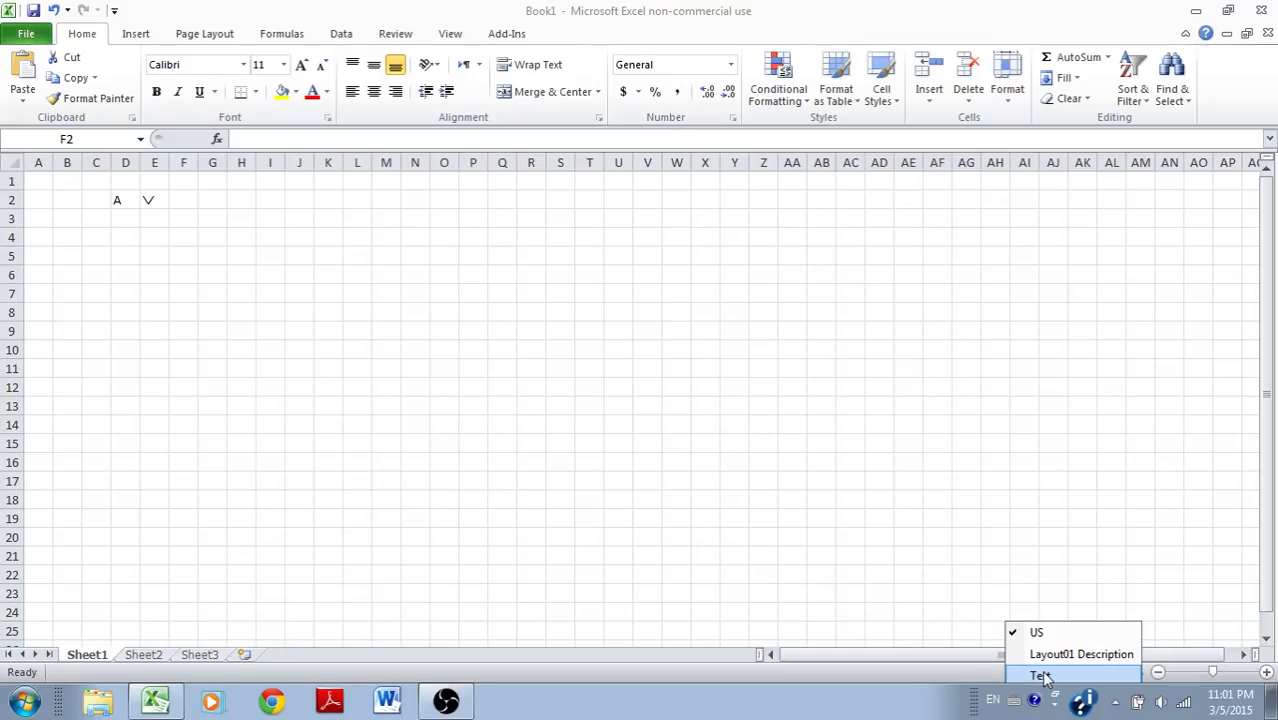
pyautogui.click(1041, 677)
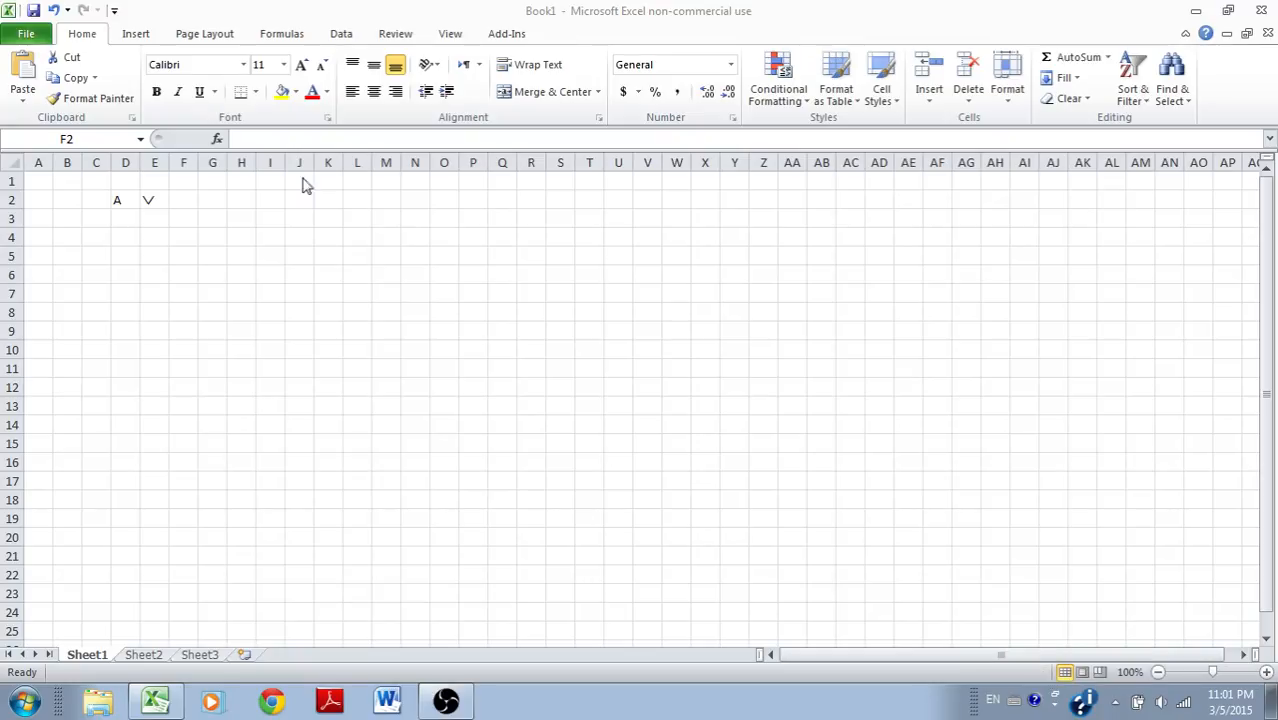
pyautogui.click(177, 199)
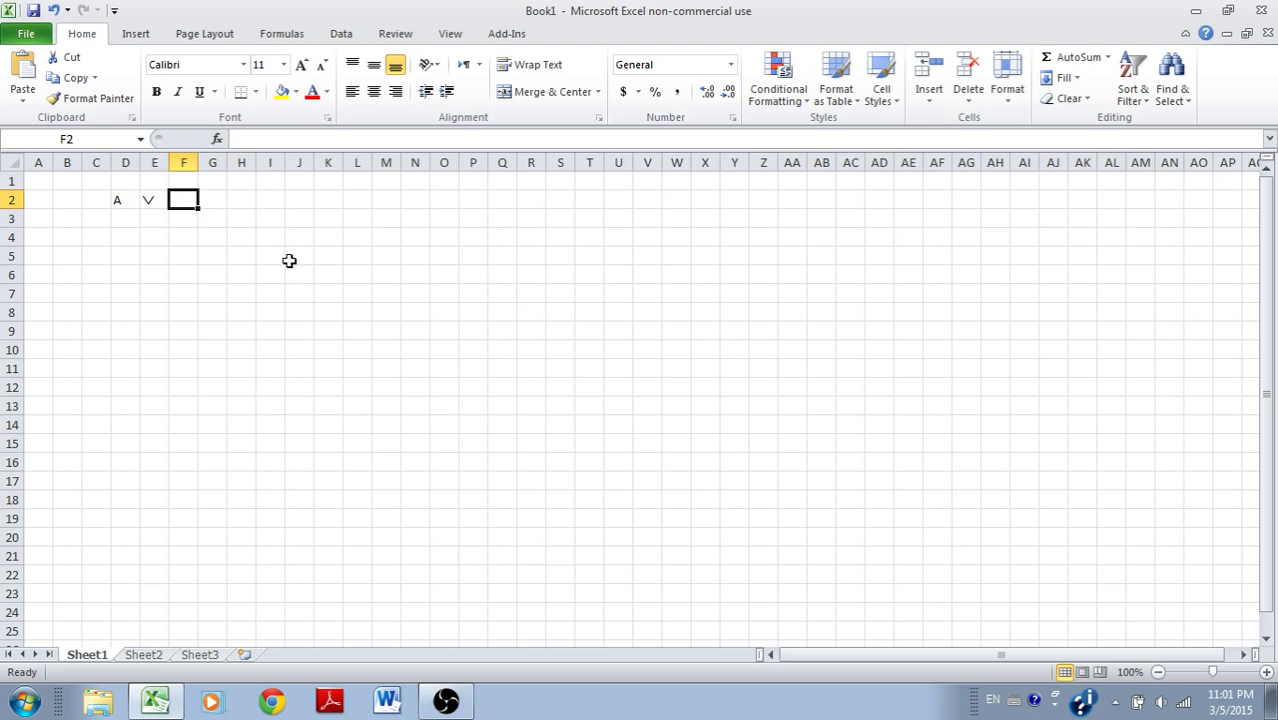
# Switch the input to the Layout01 Description keyboard layout and enter B in F2 and the ⊃ symbol in G2
pyautogui.click(1016, 701)
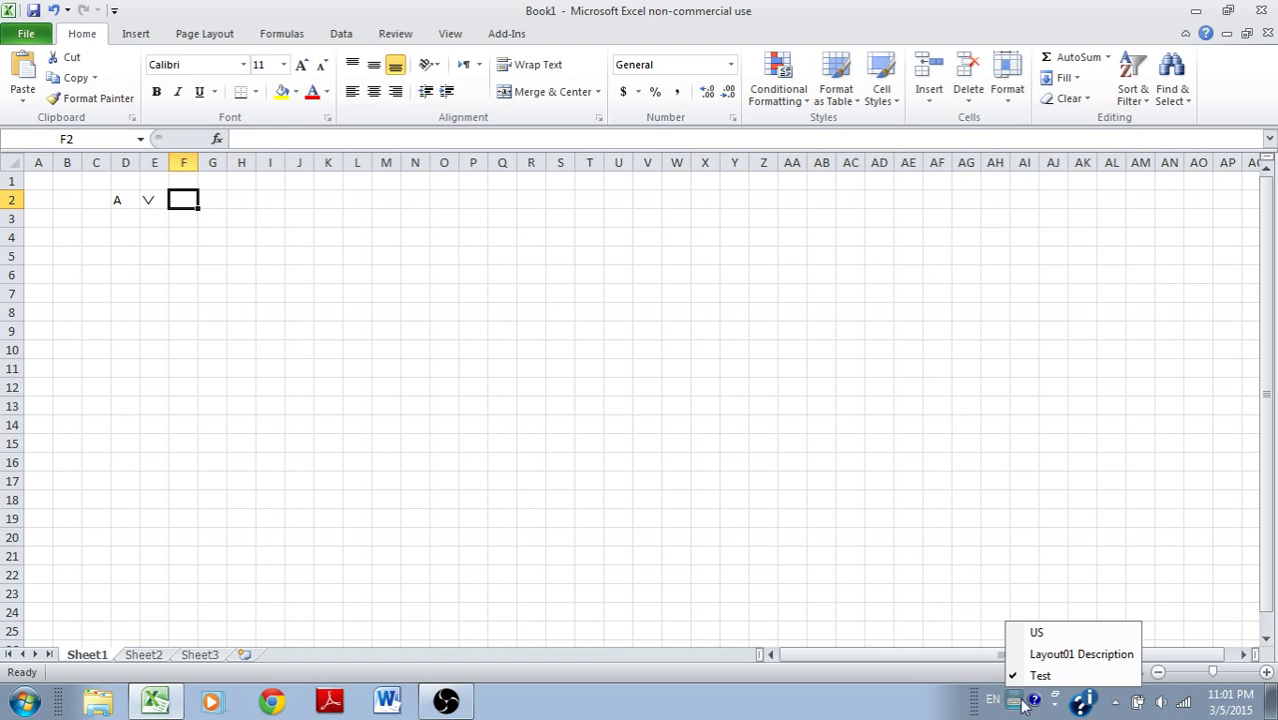
pyautogui.click(1062, 655)
pyautogui.write('B')
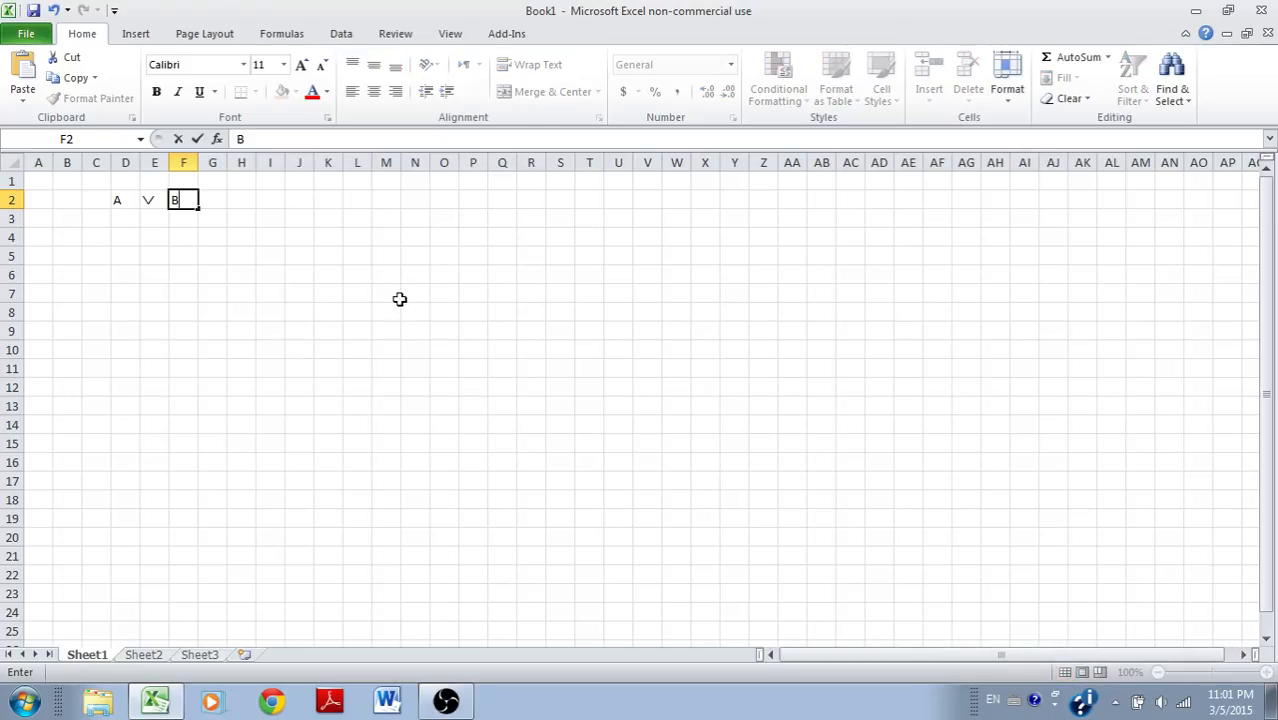
pyautogui.press('Tab')
pyautogui.write('⊃')
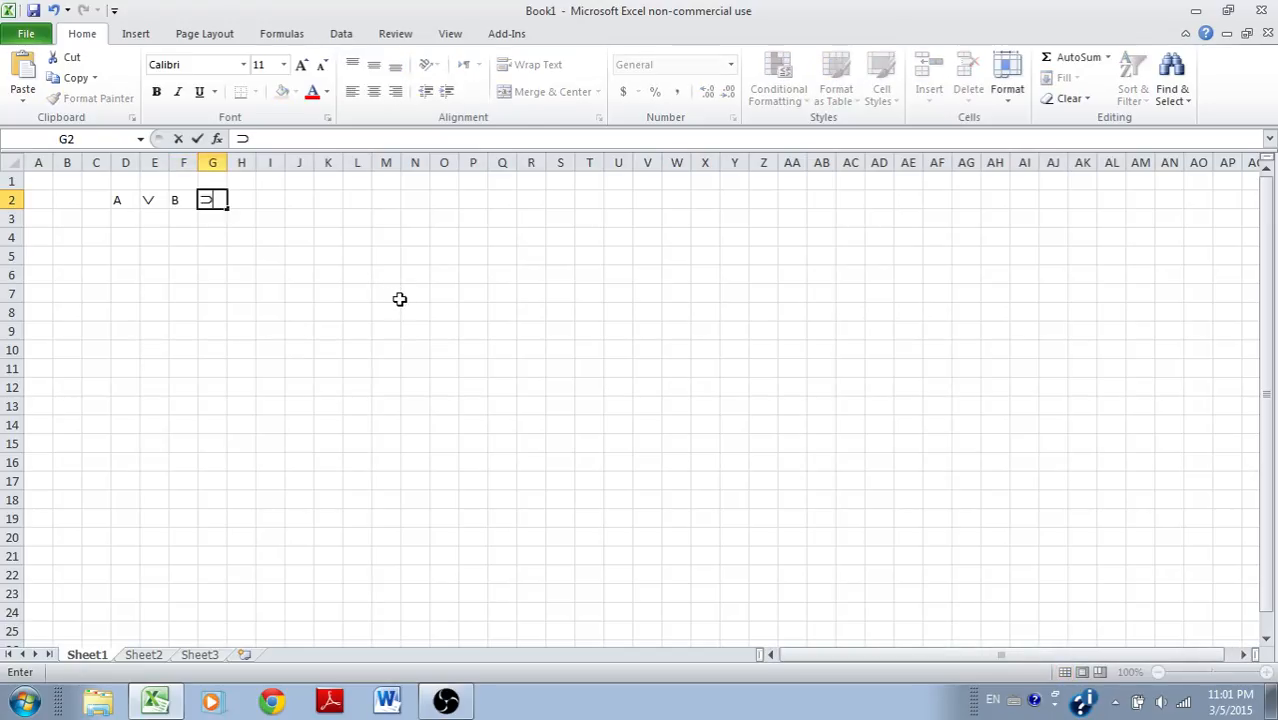
pyautogui.press('Tab')
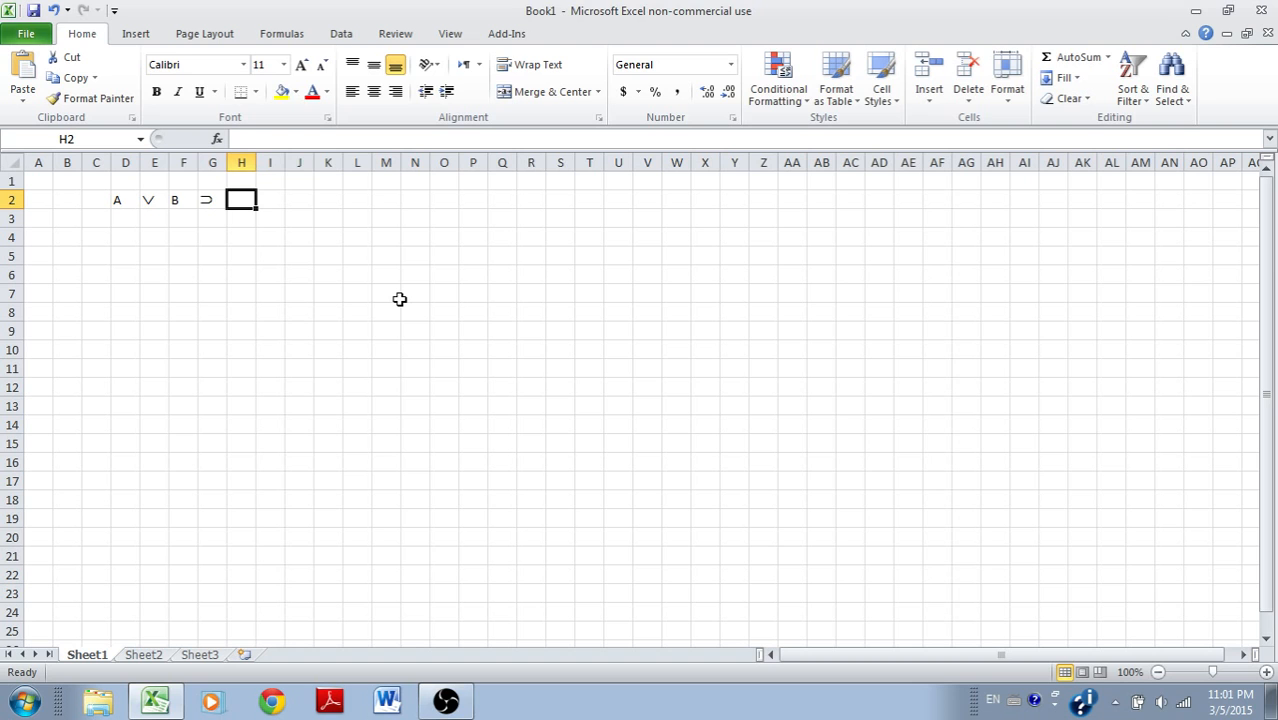
# Continue the formula in row 2 with C in H2, & in I2, and D in J2
pyautogui.write('C')
pyautogui.press('Tab')
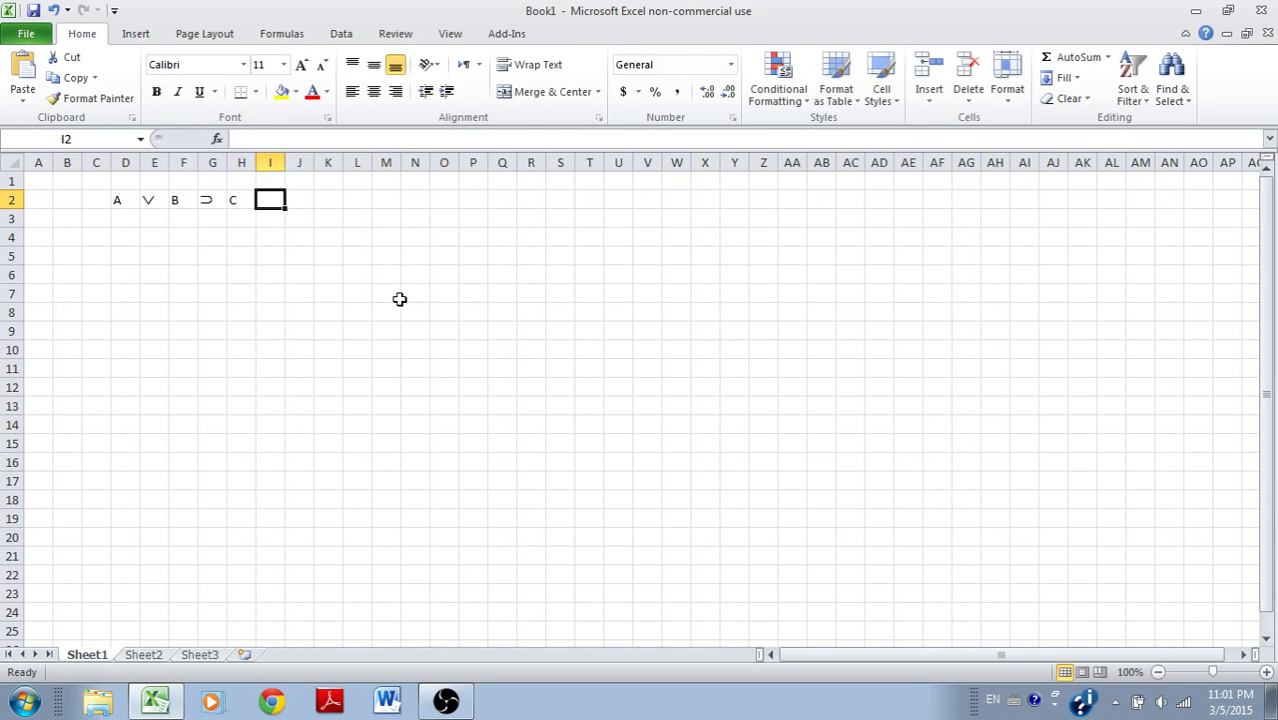
pyautogui.write('&')
pyautogui.press('Tab')
pyautogui.write('D')
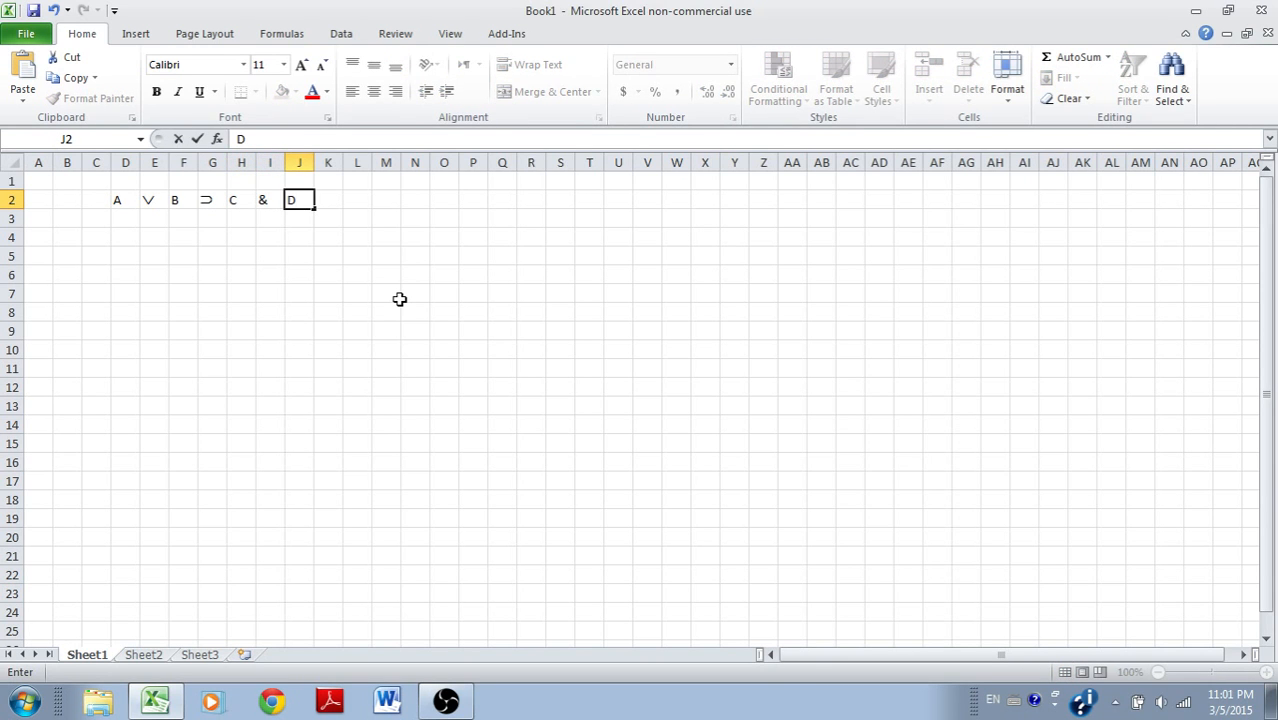
pyautogui.press('Tab')
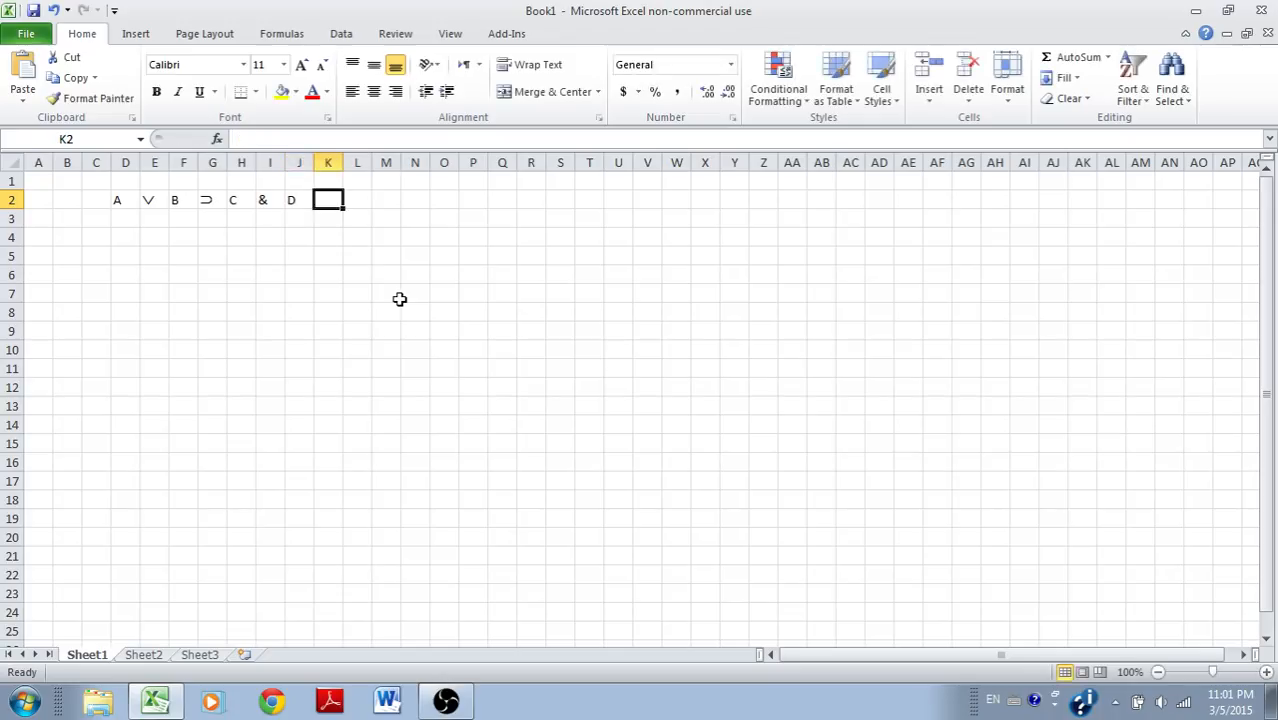
# Enclose the first half of the formula in parentheses by changing D2 to (A and F2 to B)
pyautogui.click(117, 203)
pyautogui.click(236, 139)
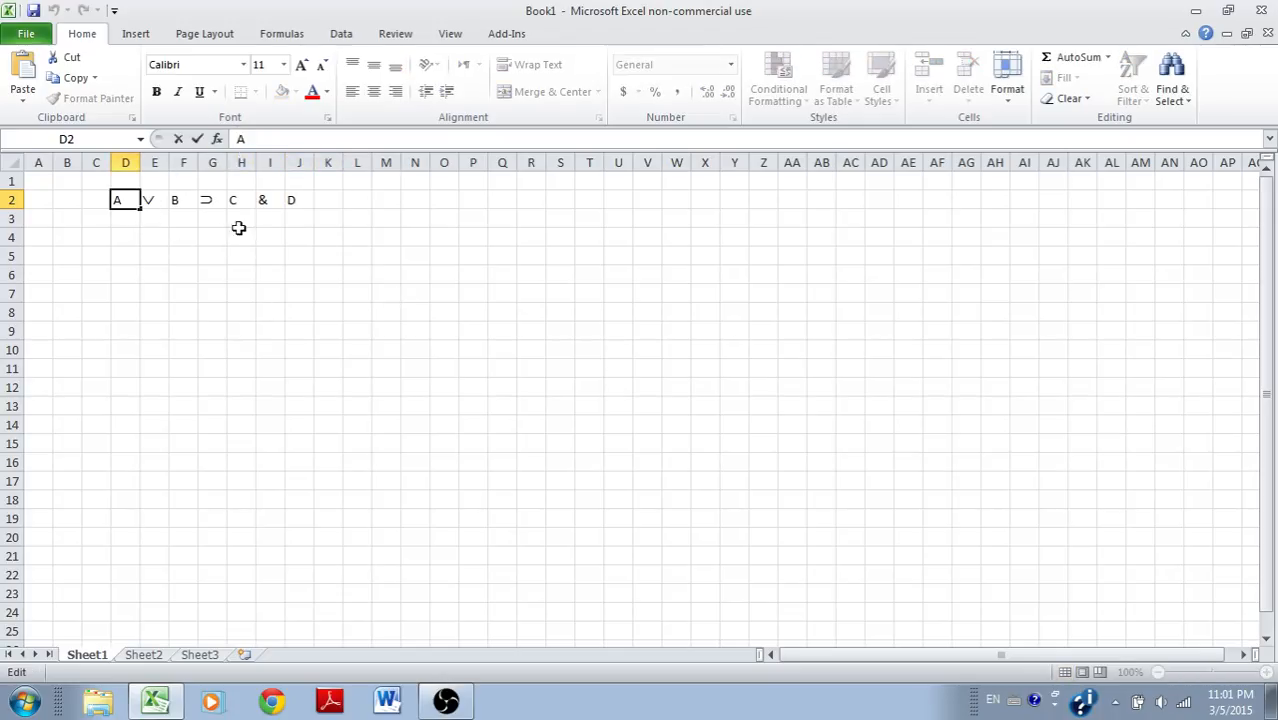
pyautogui.write('(')
pyautogui.press('Return')
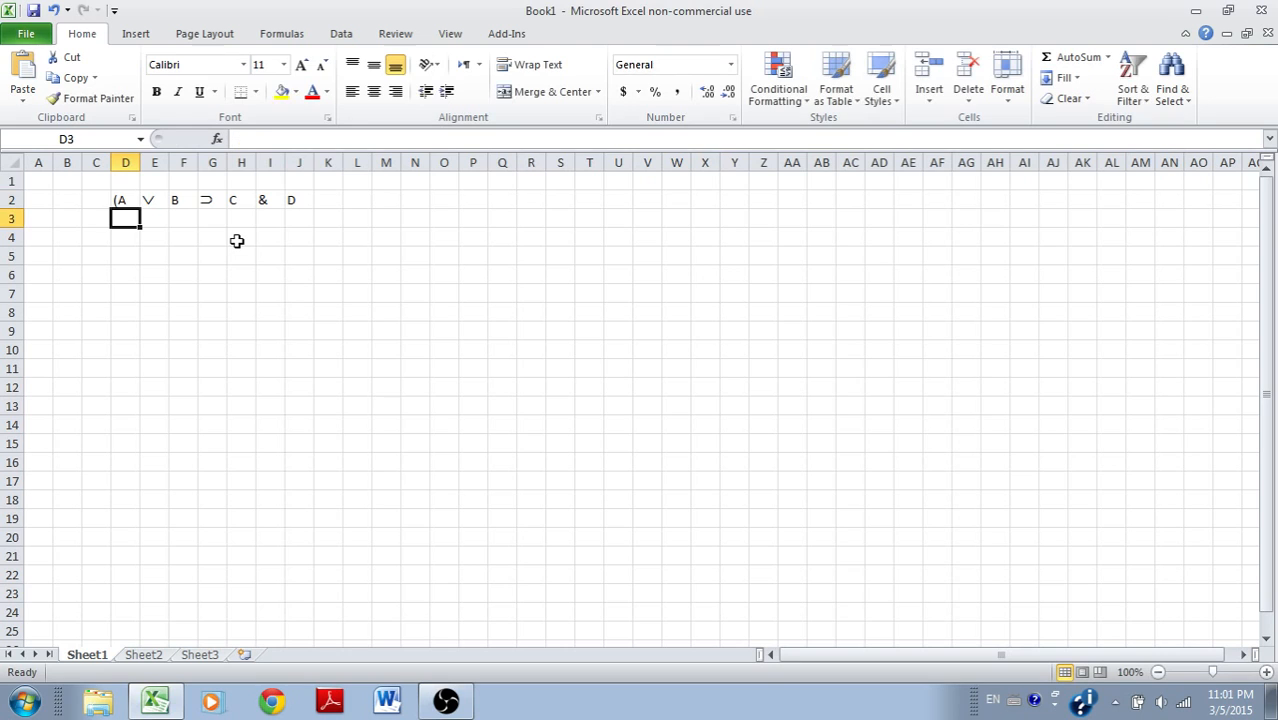
pyautogui.click(183, 200)
pyautogui.click(253, 140)
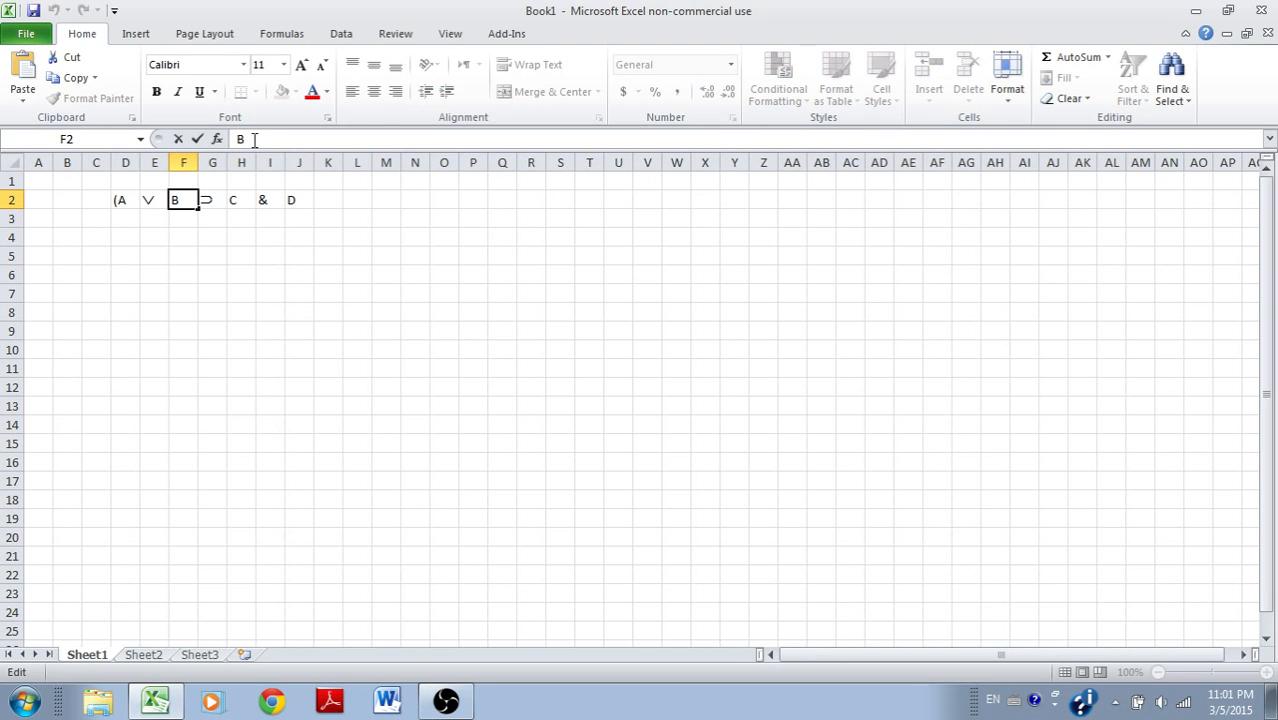
pyautogui.press('Return')
# Enclose the second half of the formula in parentheses by changing H2 to (C and J2 to D)
pyautogui.click(241, 200)
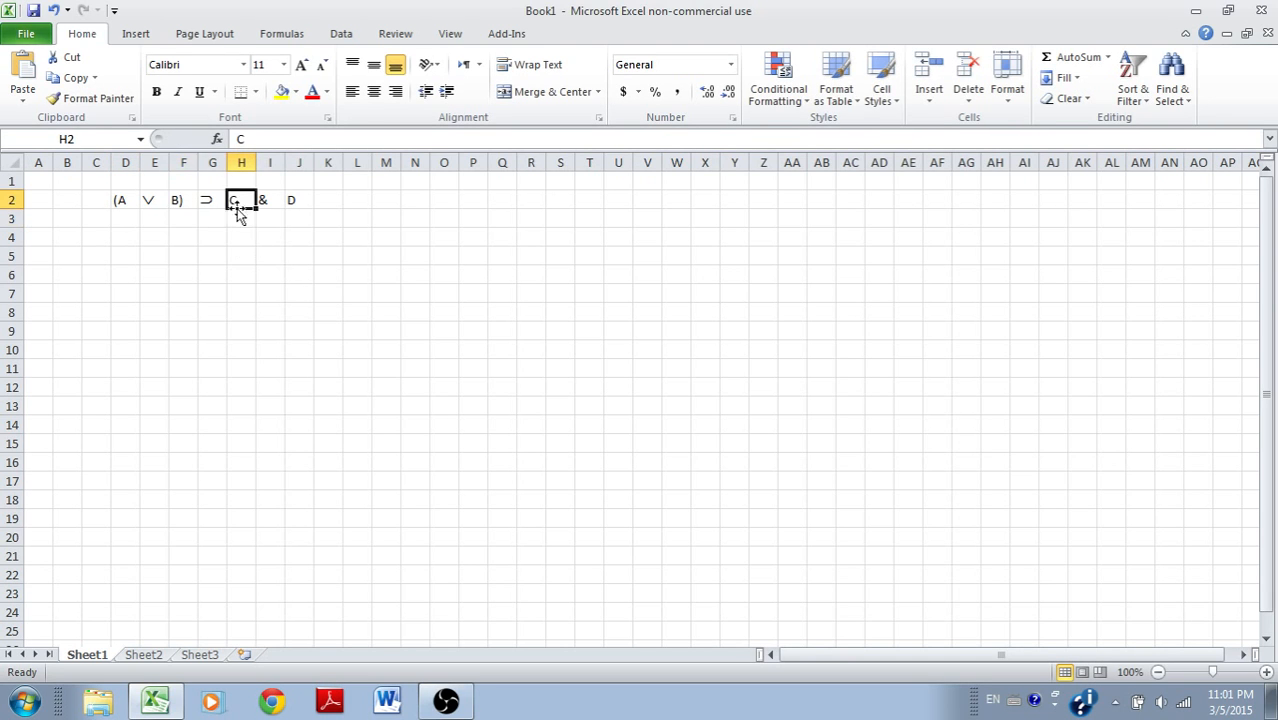
pyautogui.click(239, 138)
pyautogui.write('(')
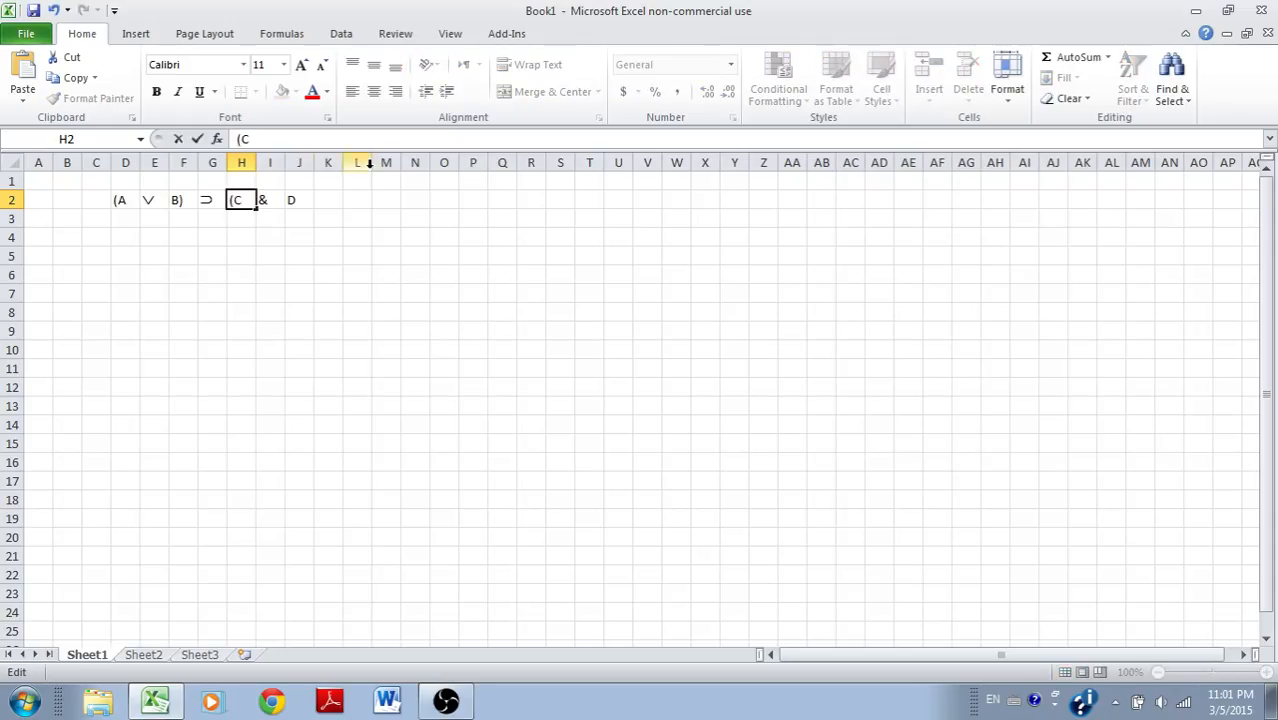
pyautogui.click(305, 200)
pyautogui.click(258, 138)
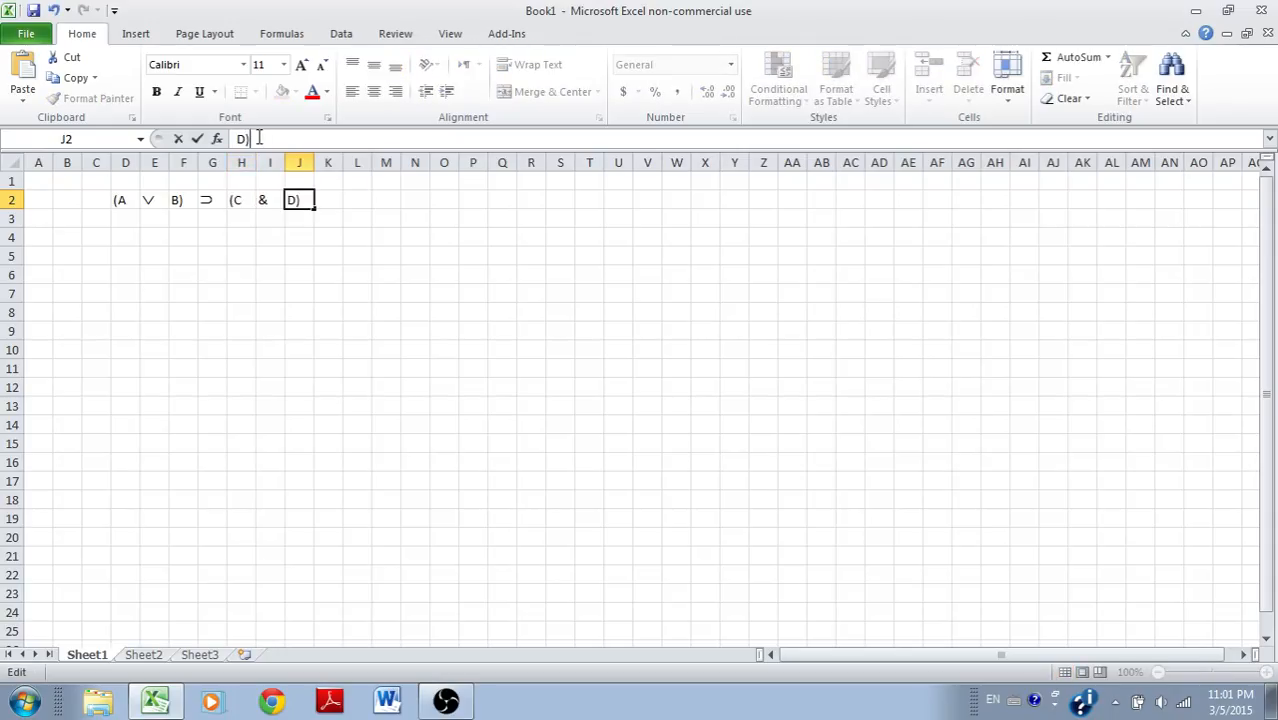
pyautogui.write(')')
# Fill in truth values under (A, entering T in D3 and D4 and F in D5 and D6
pyautogui.click(125, 220)
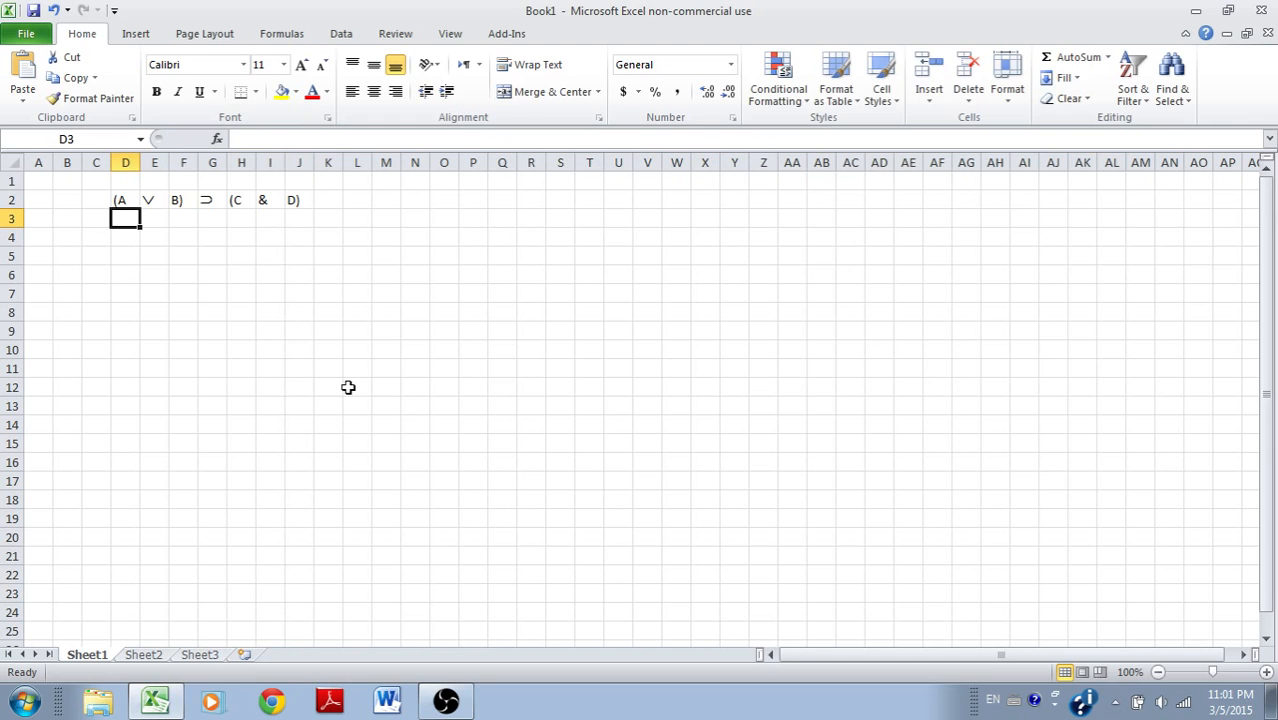
pyautogui.write('T')
pyautogui.press('Return')
pyautogui.write('T')
pyautogui.press('Return')
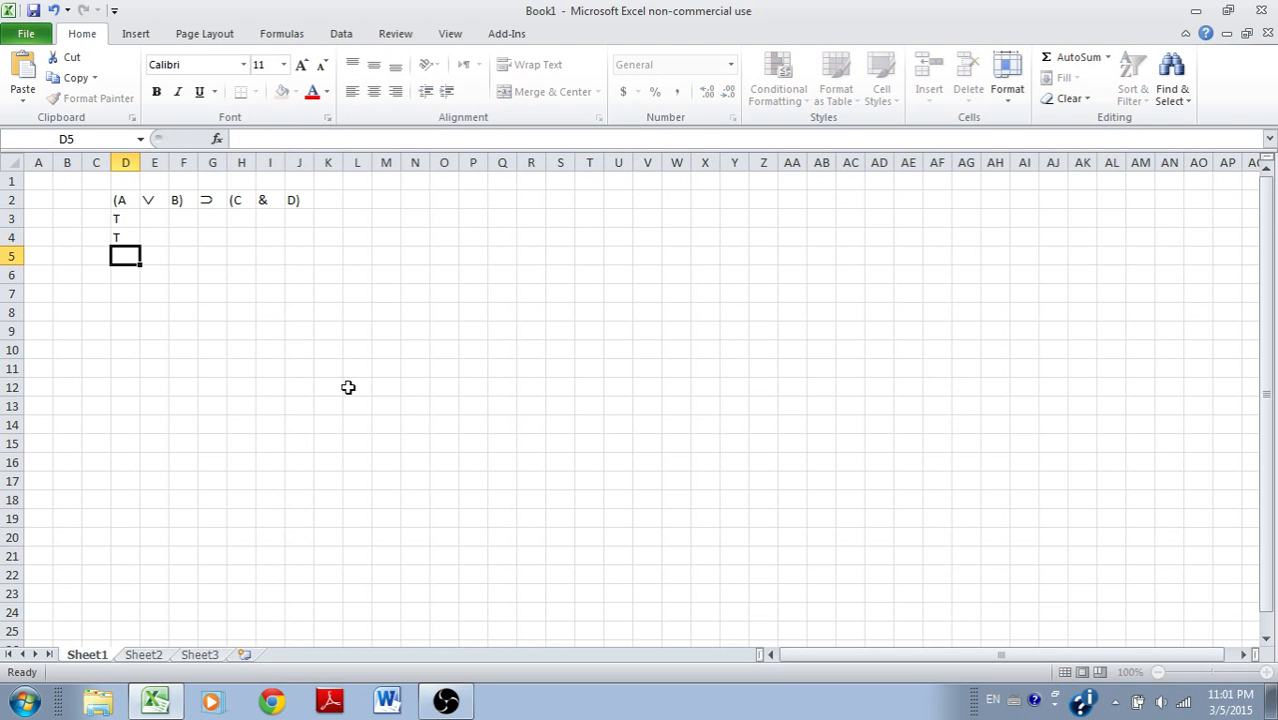
pyautogui.write('F')
pyautogui.press('Return')
pyautogui.write('F')
pyautogui.press('Return')
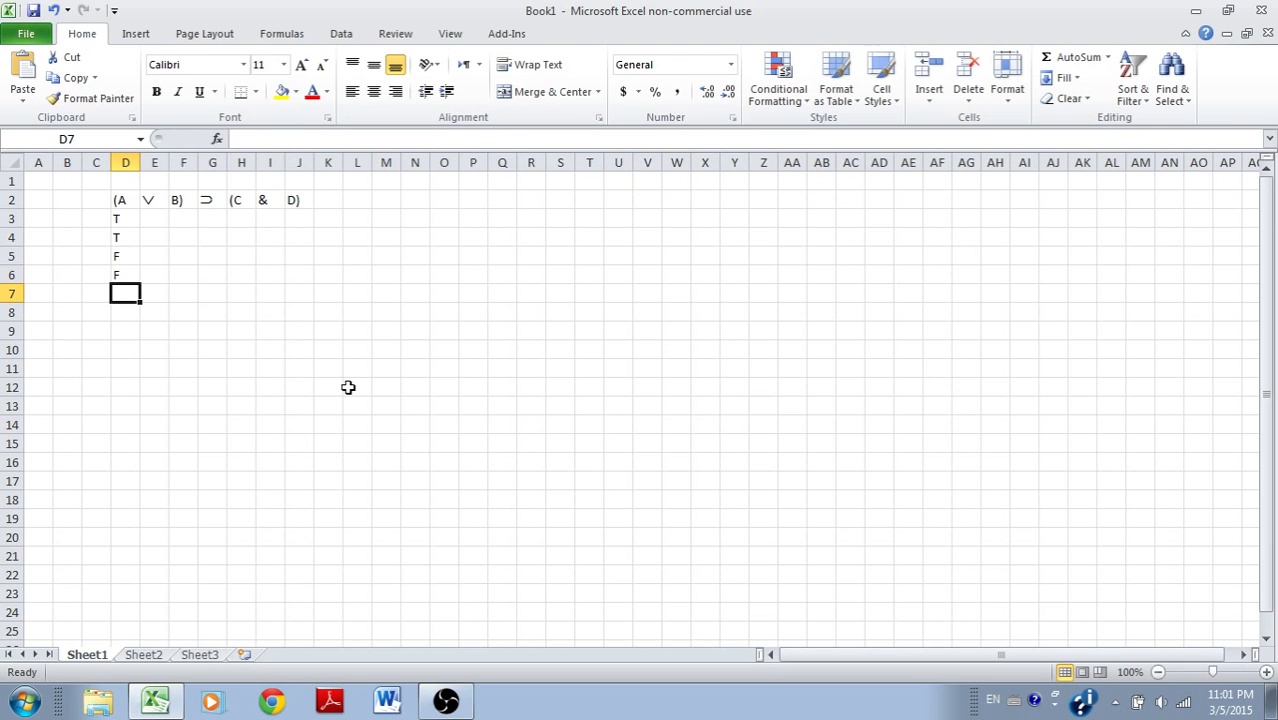
# Enter T in each of the cells D5 through D9, replacing the F values
pyautogui.click(116, 260)
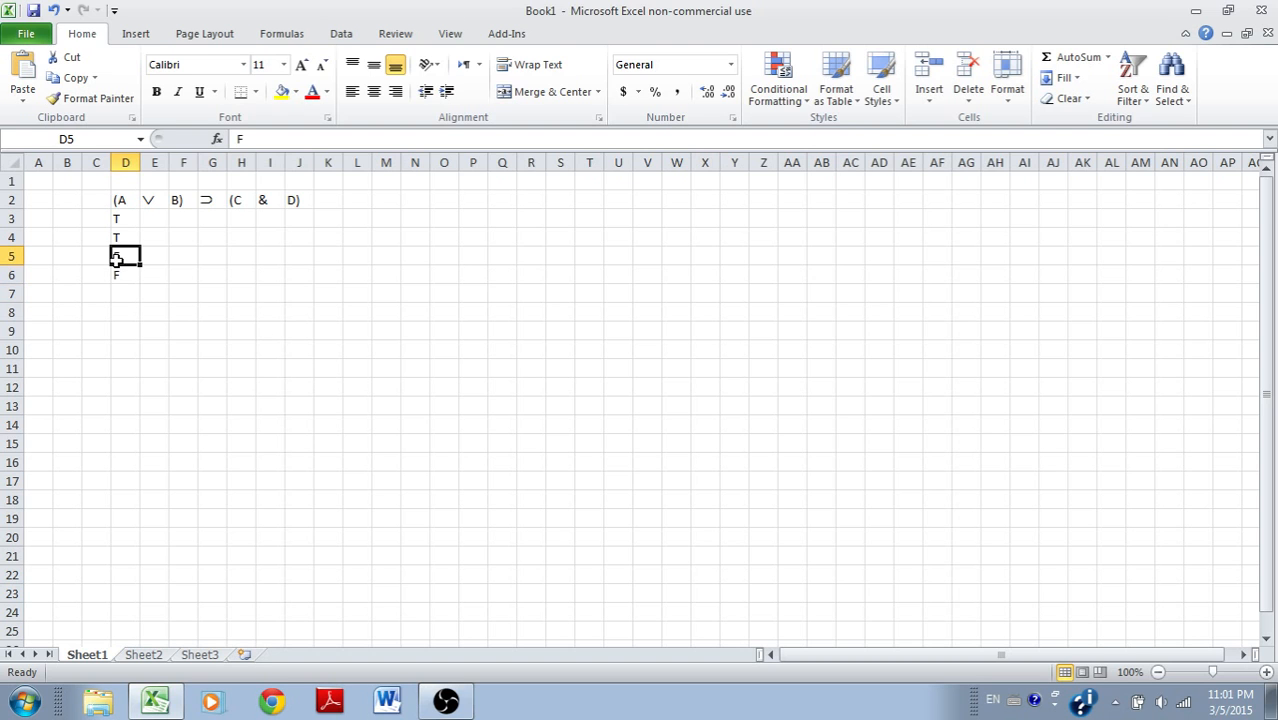
pyautogui.write('T')
pyautogui.press('Return')
pyautogui.write('T')
pyautogui.press('Return')
pyautogui.write('T')
pyautogui.press('Return')
pyautogui.write('T')
pyautogui.press('Return')
pyautogui.write('T')
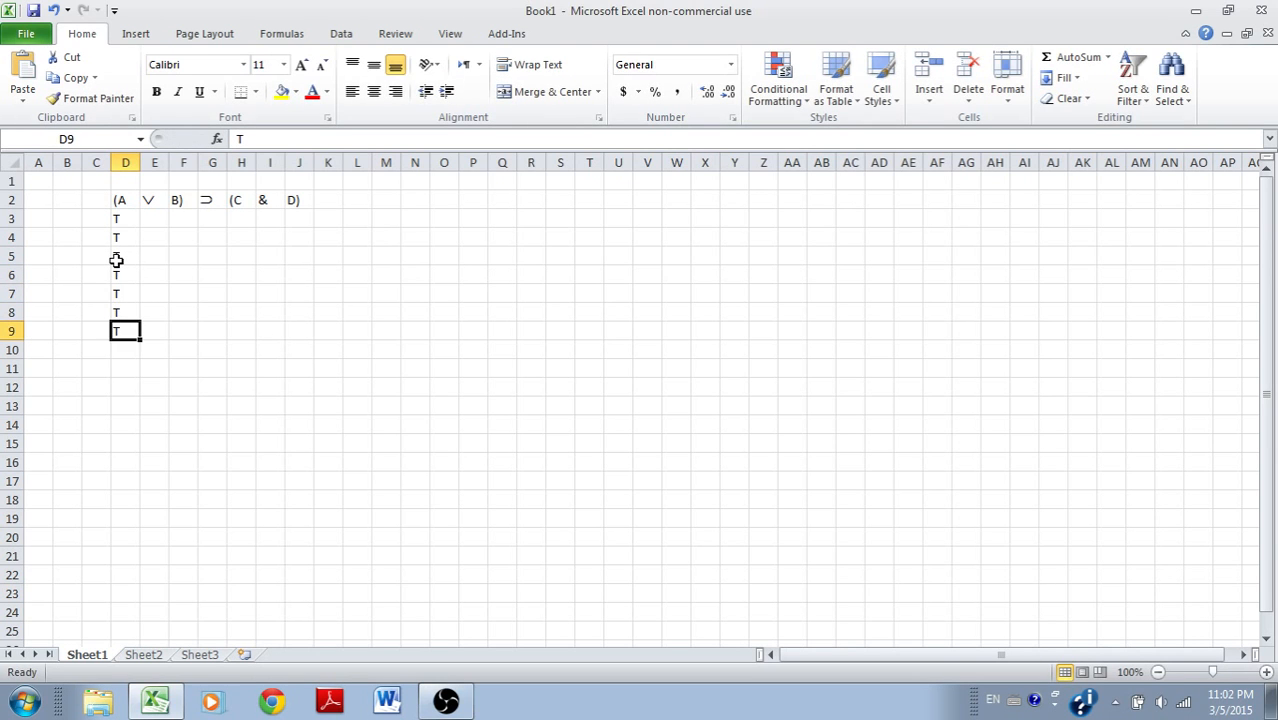
pyautogui.press('Return')
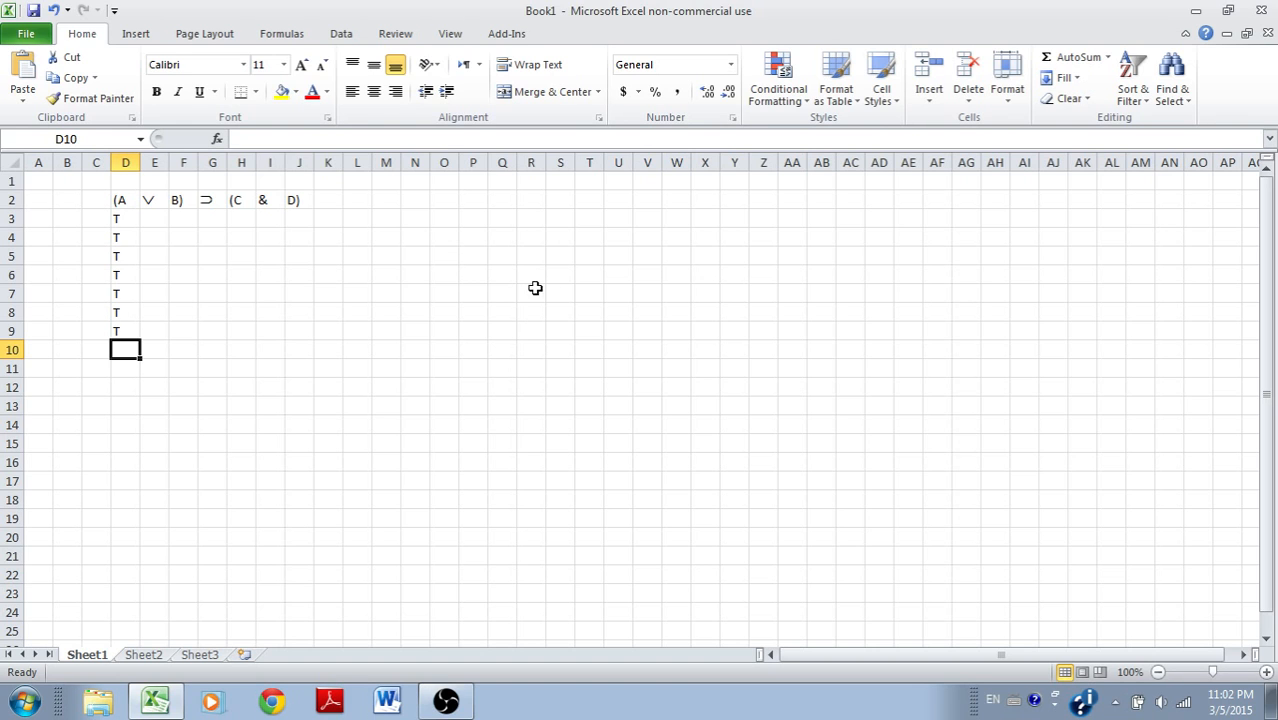
# Close Excel without saving the changes to Book1
pyautogui.click(1265, 12)
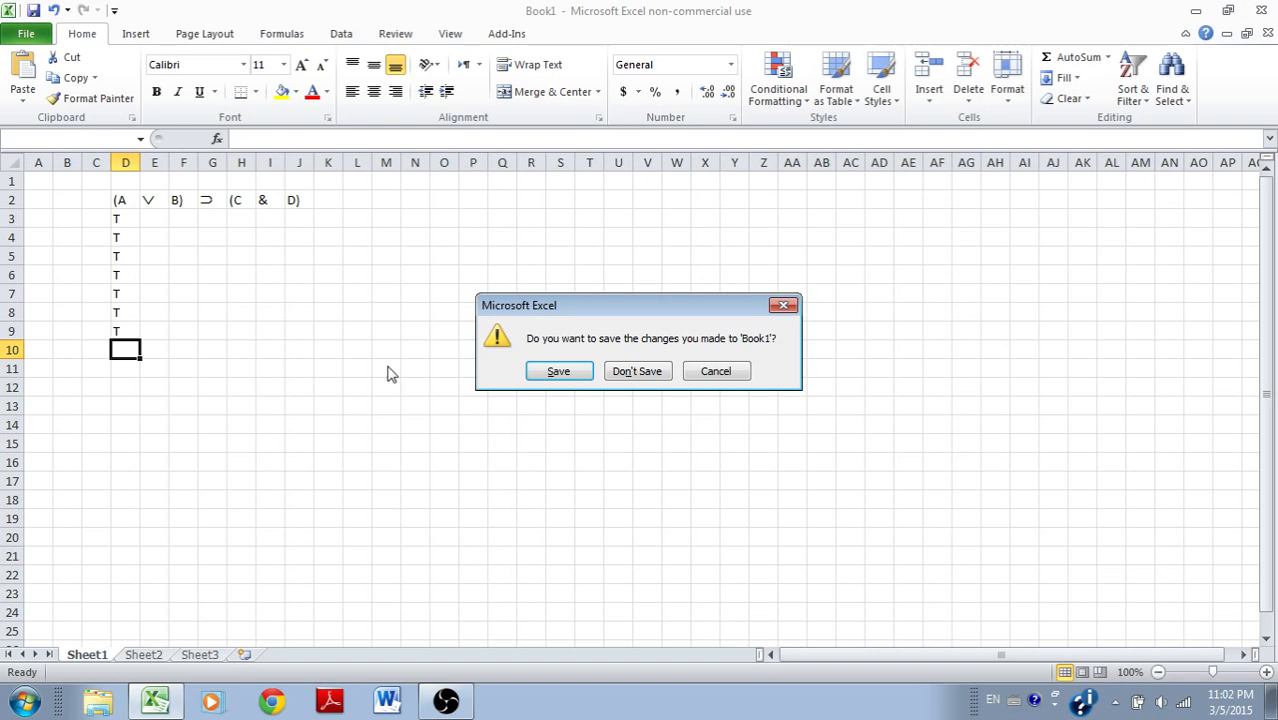
pyautogui.click(636, 372)
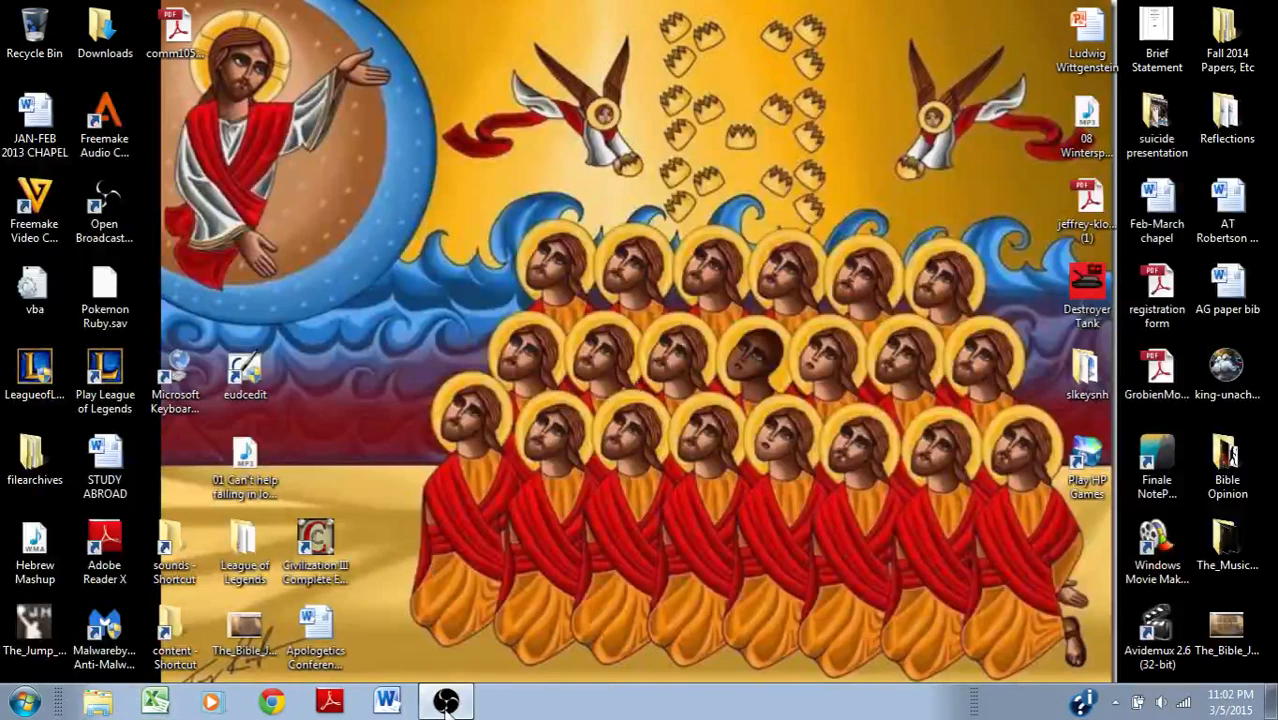